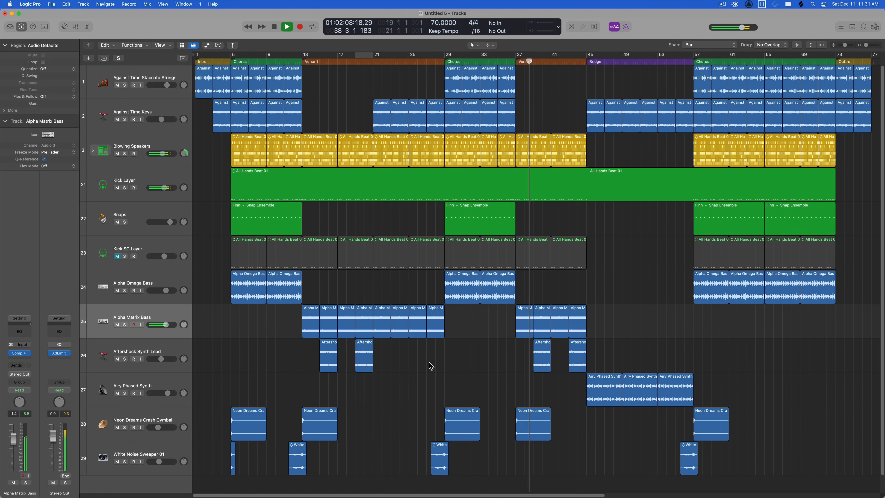
# Step: Show the mixer to look over the finished song's channel strips during playback, and hide it again
pyautogui.press('x')
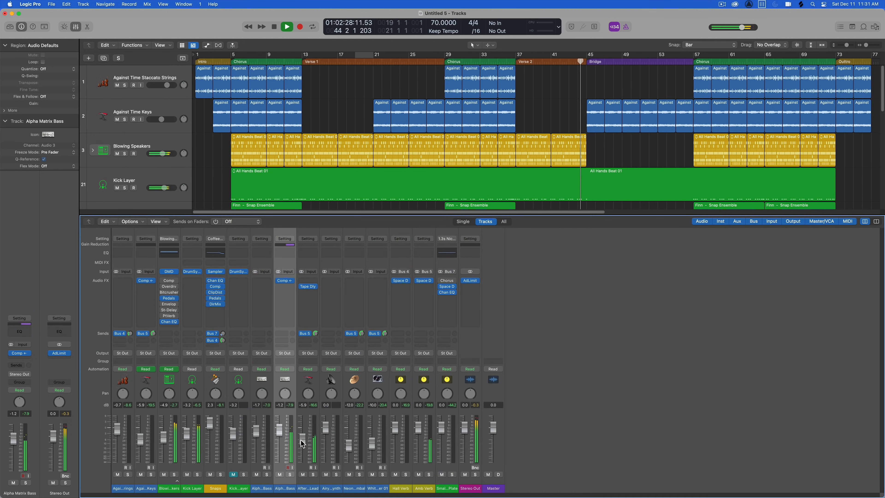
pyautogui.press('x')
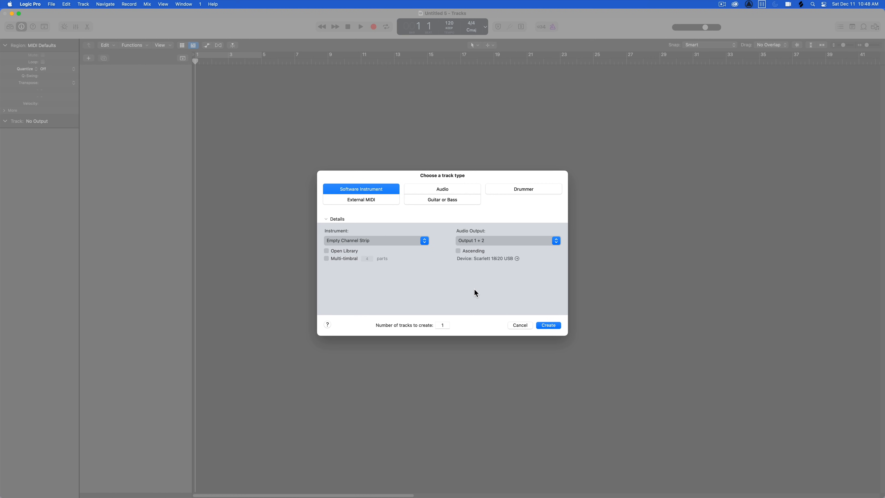
# Step: Create one software instrument track with an empty channel strip and make the track taller
pyautogui.press('Return')
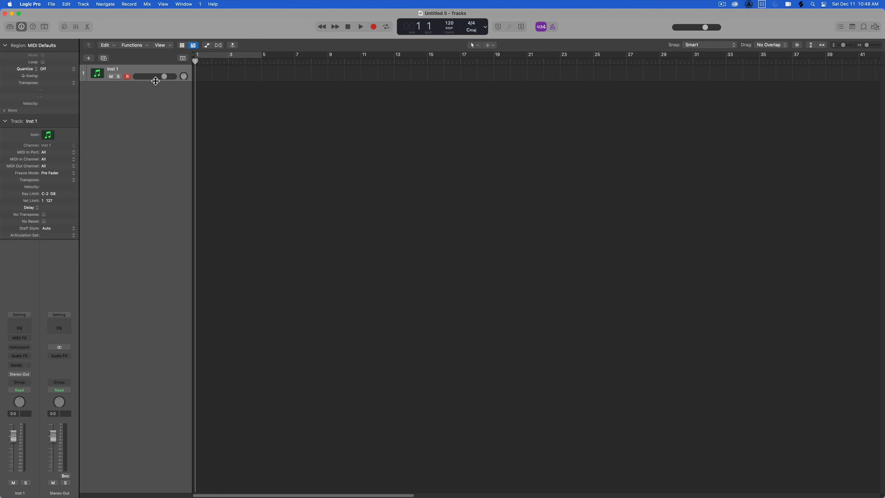
pyautogui.moveTo(155, 81); pyautogui.dragTo(155, 104)
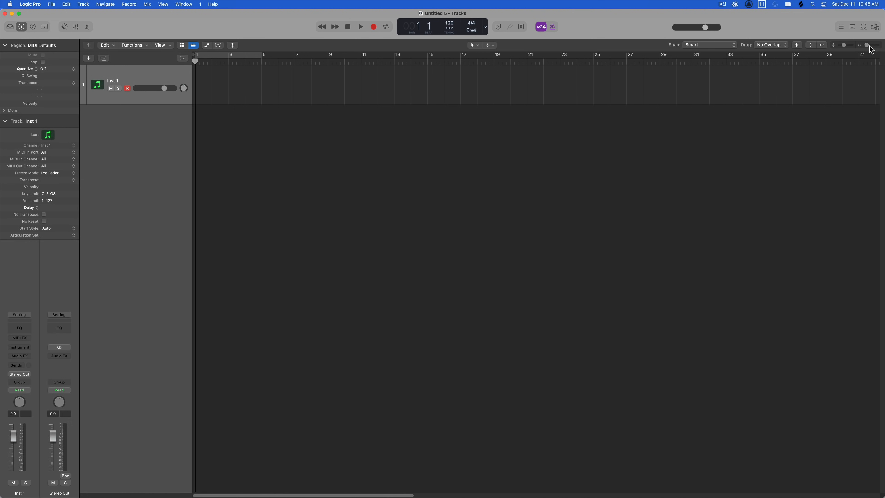
# Step: Open the Loop Browser and search the loops for "strings"
pyautogui.click(864, 28)
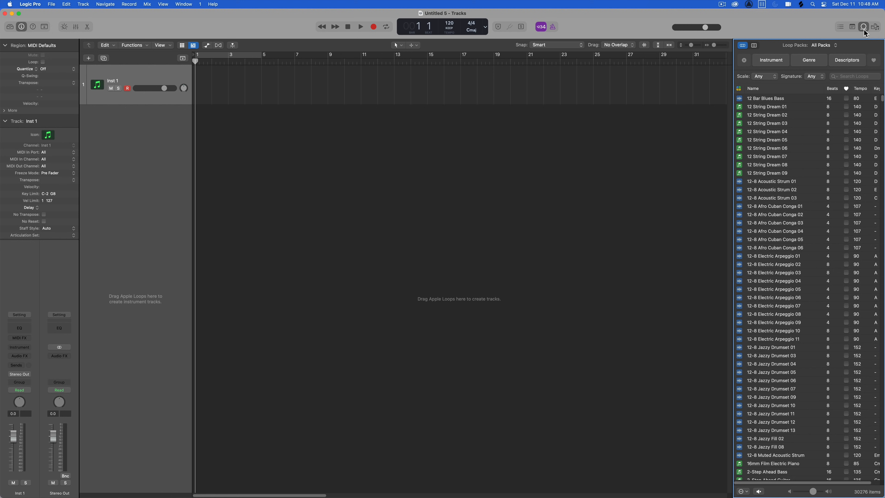
pyautogui.click(863, 28)
pyautogui.click(864, 28)
pyautogui.click(863, 28)
pyautogui.click(863, 28)
pyautogui.click(852, 76)
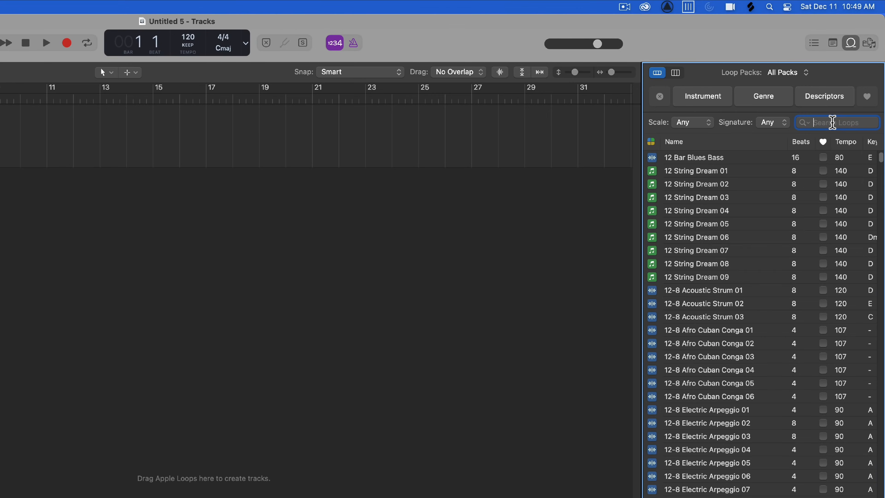
pyautogui.write('strings')
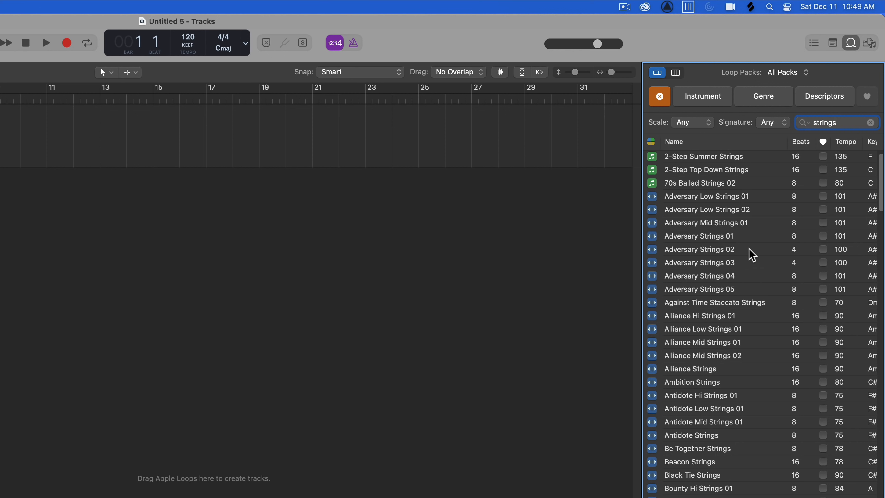
# Step: Audition the string loops from Adversary Strings 02 to Alliance Hi Strings 01, ending on Against Time Staccato Strings
pyautogui.click(749, 250)
pyautogui.click(749, 264)
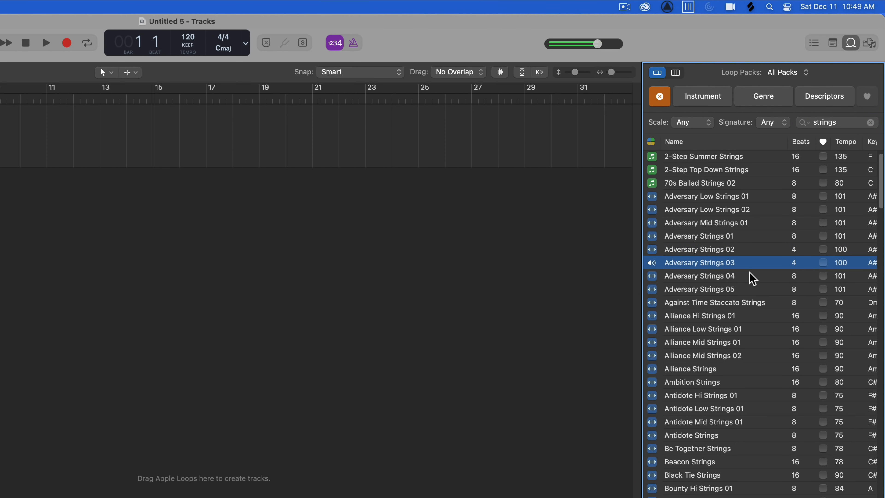
pyautogui.click(750, 277)
pyautogui.click(746, 287)
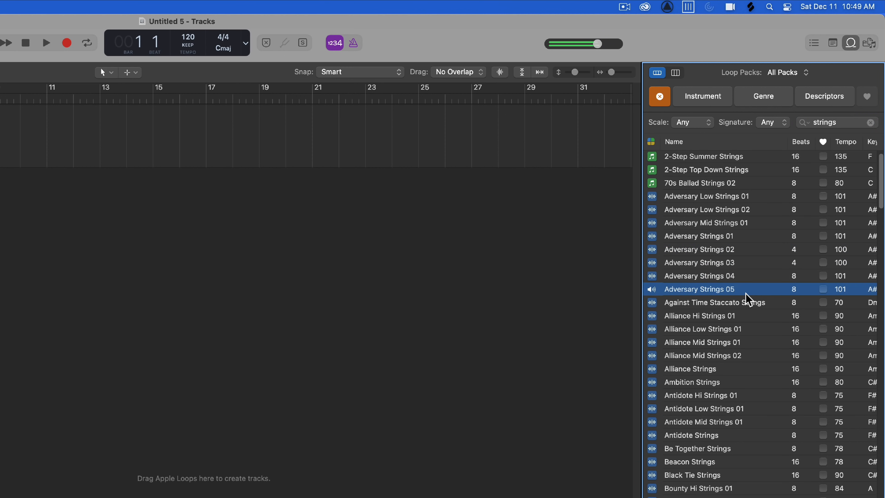
pyautogui.click(746, 304)
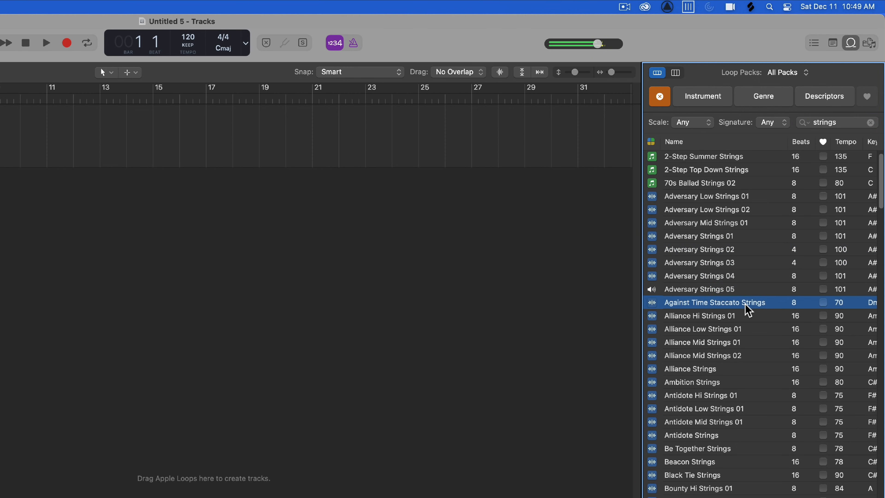
pyautogui.click(748, 317)
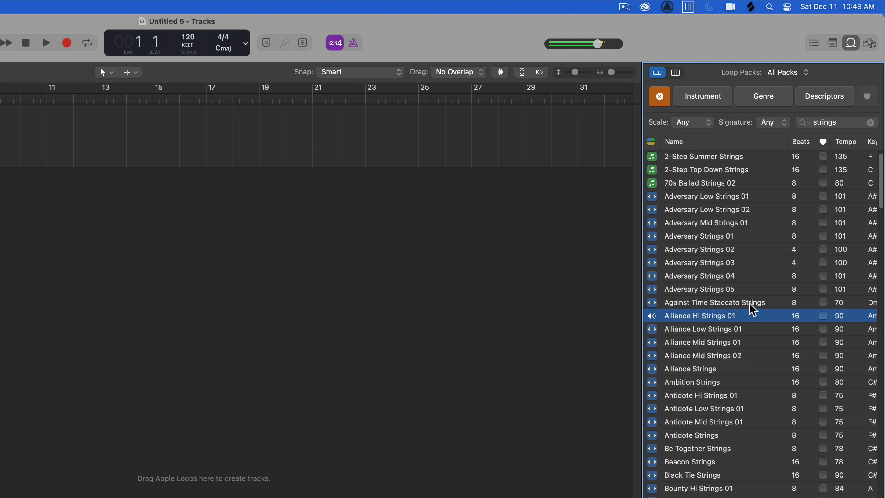
pyautogui.click(747, 303)
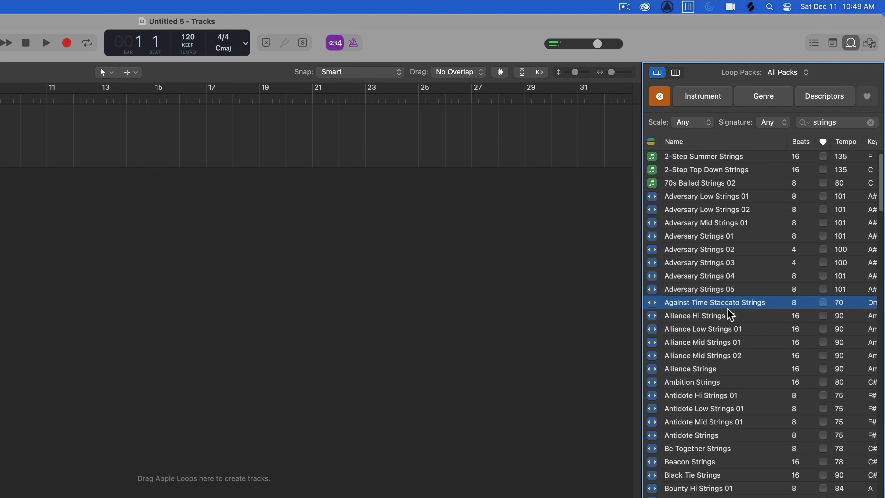
# Step: Place the Against Time Staccato Strings loop at bar 1 on its own track and make the track much taller
pyautogui.moveTo(638, 303); pyautogui.dragTo(571, 302)
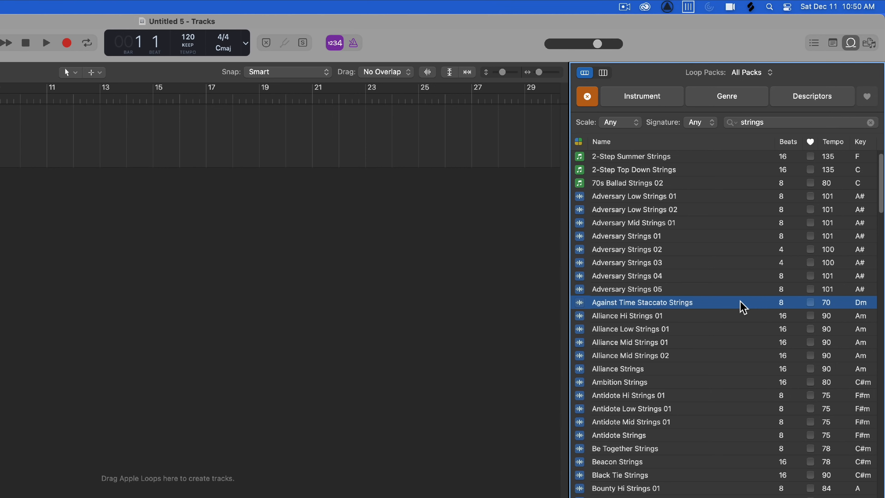
pyautogui.moveTo(737, 306); pyautogui.dragTo(0, 201)
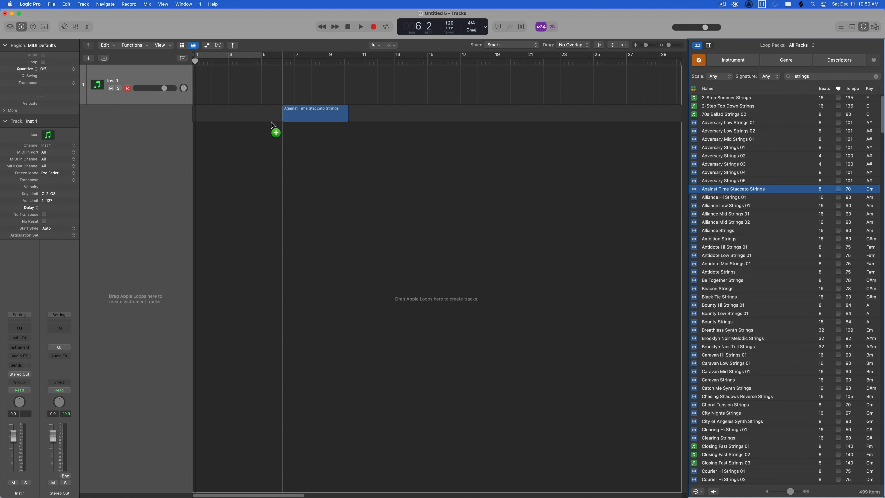
pyautogui.moveTo(196, 123); pyautogui.dragTo(195, 122)
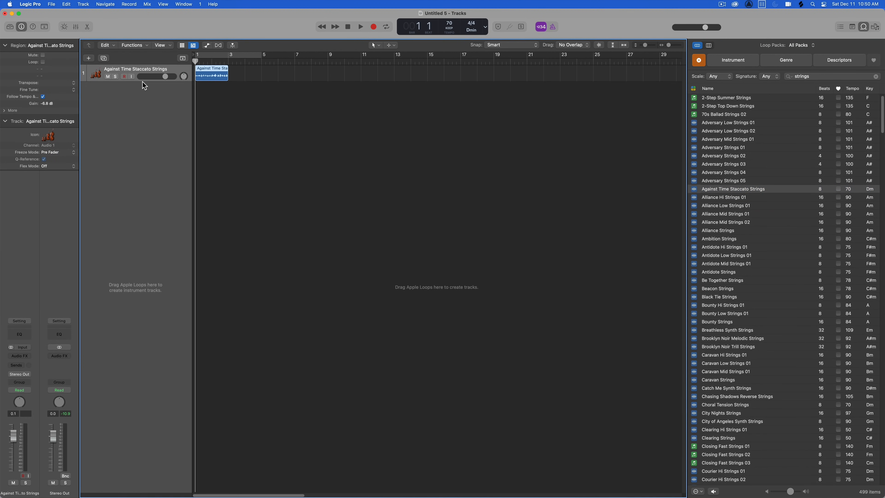
pyautogui.moveTo(143, 81); pyautogui.dragTo(142, 233)
pyautogui.click(307, 142)
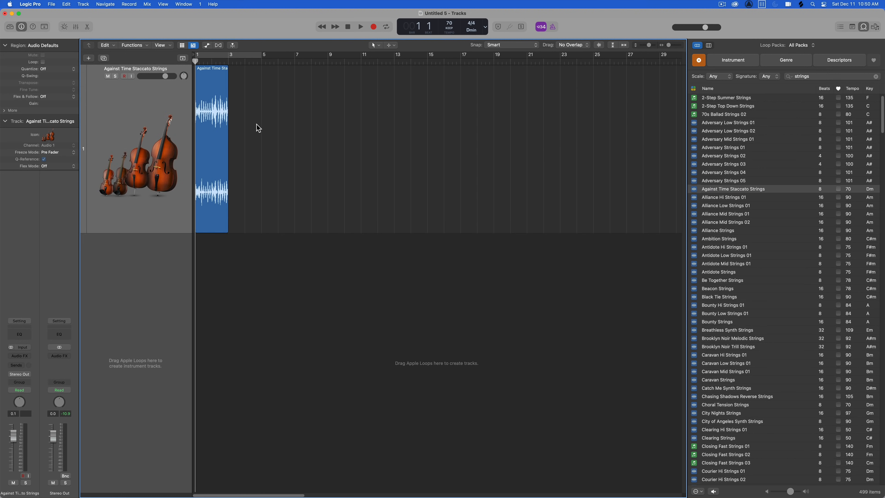
pyautogui.press('super+Right')
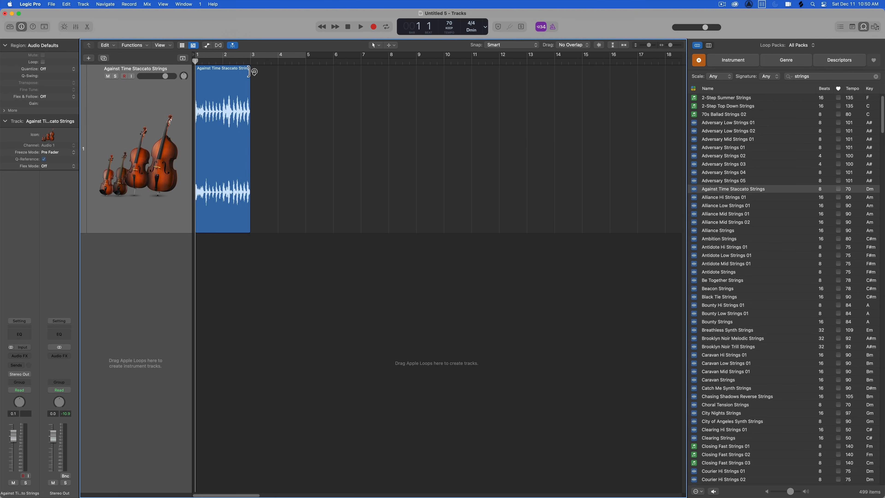
# Step: Repeat the Against Time Staccato Strings region five times so the part fills bars 1 to 13
pyautogui.moveTo(249, 71); pyautogui.dragTo(547, 79)
pyautogui.press('super+z')
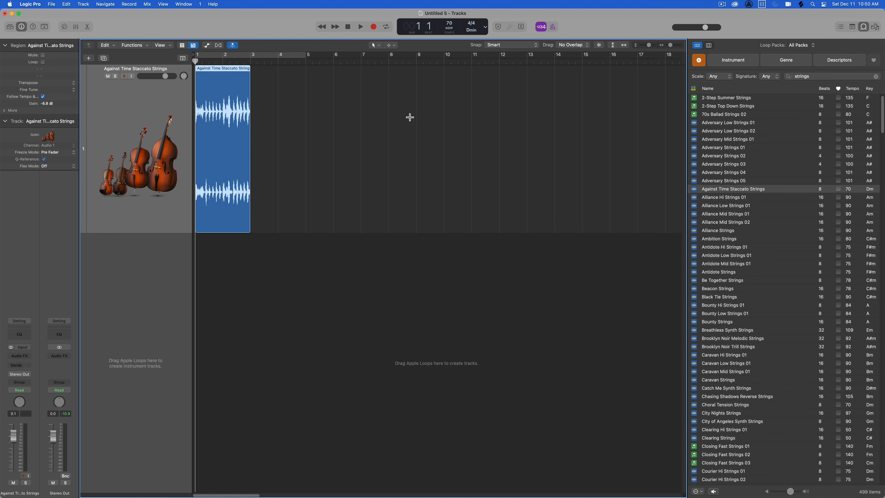
pyautogui.moveTo(351, 110); pyautogui.dragTo(223, 129)
pyautogui.press('super+r')
pyautogui.press('super+r')
pyautogui.press('super+r')
pyautogui.press('super+r')
pyautogui.press('super+r')
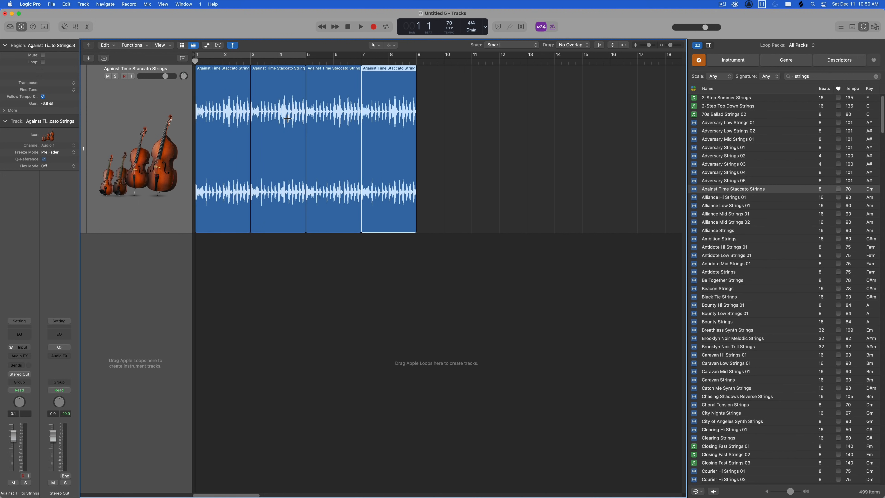
pyautogui.click(355, 259)
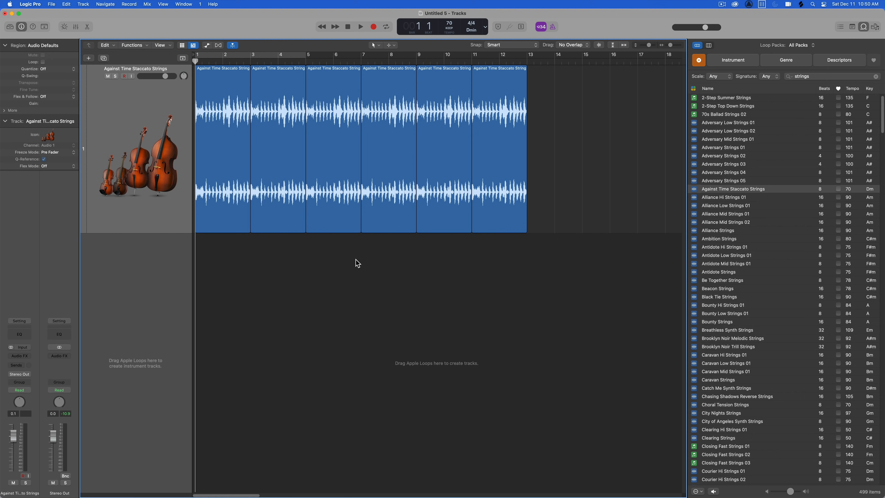
# Step: Play back the beginning of the repeated strings part and check the project's key signature
pyautogui.moveTo(229, 243); pyautogui.dragTo(519, 206)
pyautogui.click(457, 276)
pyautogui.press('space')
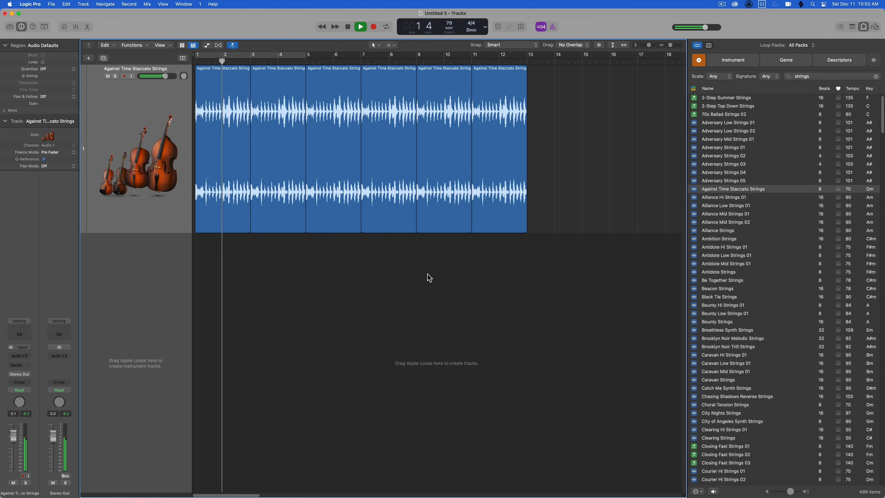
pyautogui.press('space')
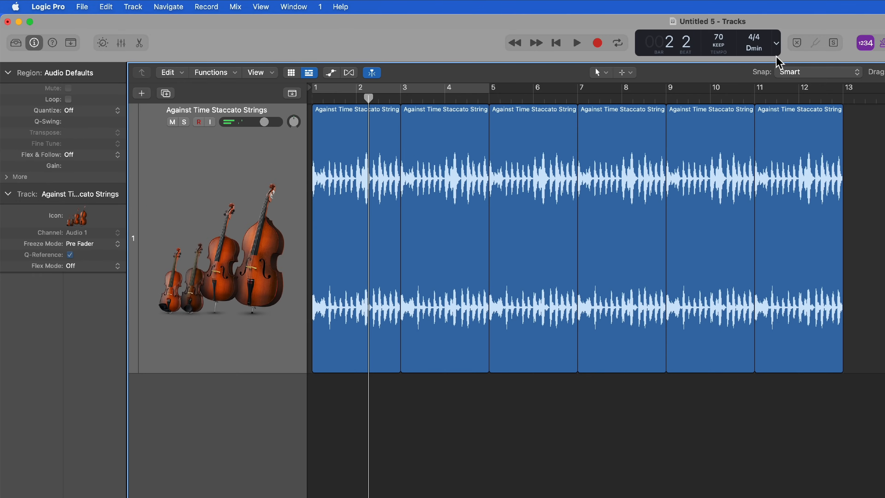
pyautogui.click(755, 49)
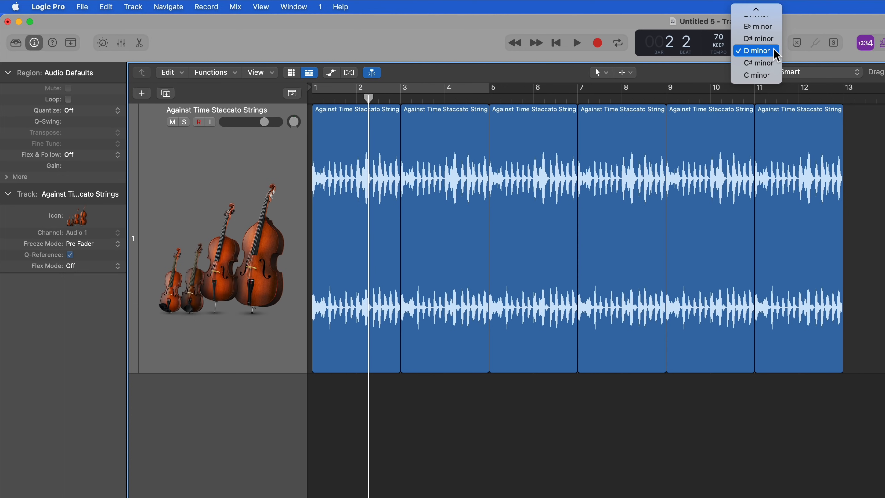
pyautogui.click(776, 53)
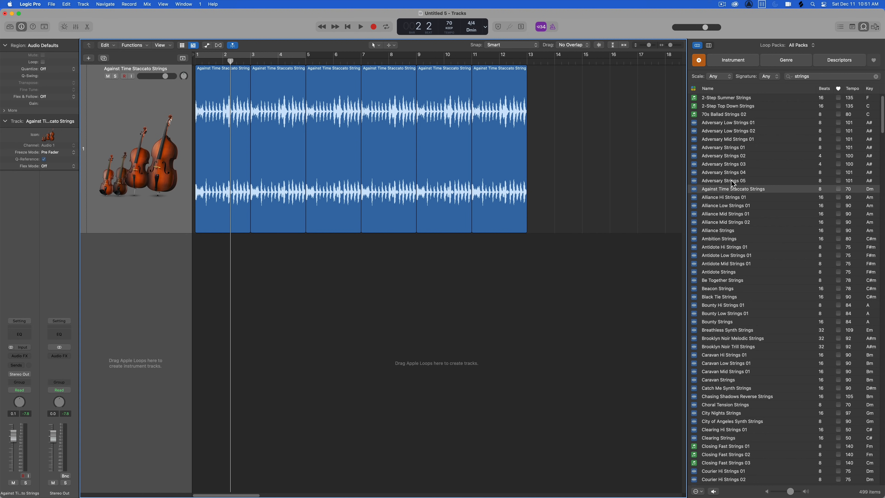
# Step: Search the loops for "against time" and audition Against Time Keys
pyautogui.click(807, 76)
pyautogui.write('a')
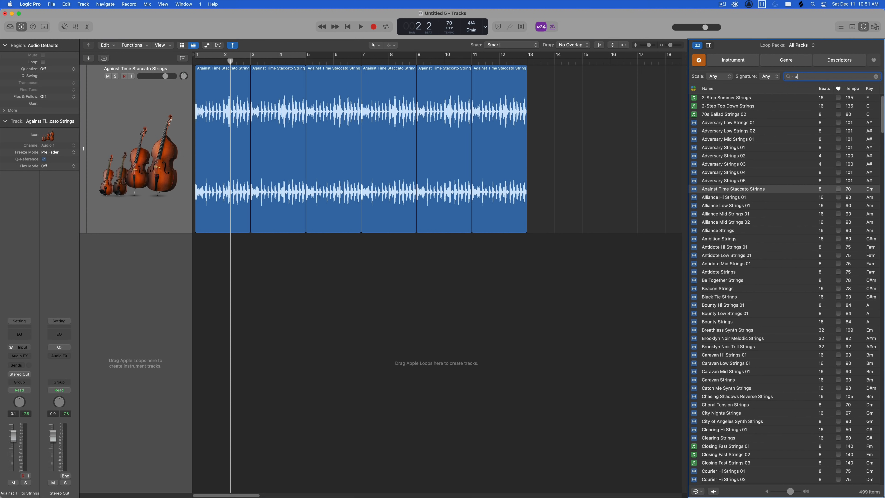
pyautogui.write('gainst time')
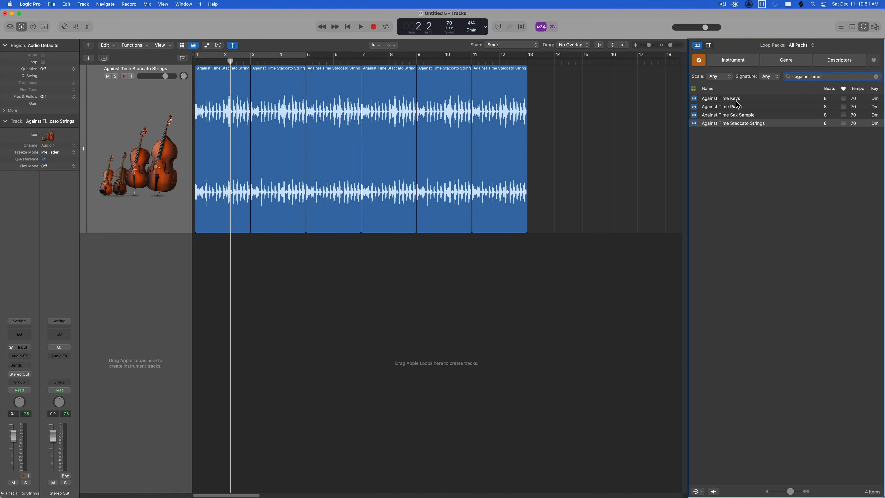
pyautogui.click(750, 102)
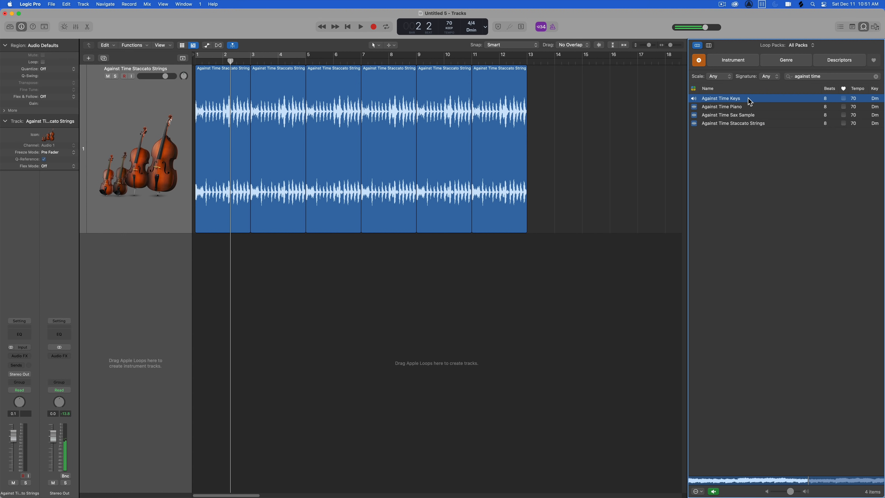
# Step: Place the Against Time Keys loop at bar 3 on a new track and repeat it four times up to bar 13
pyautogui.moveTo(750, 102); pyautogui.dragTo(272, 247)
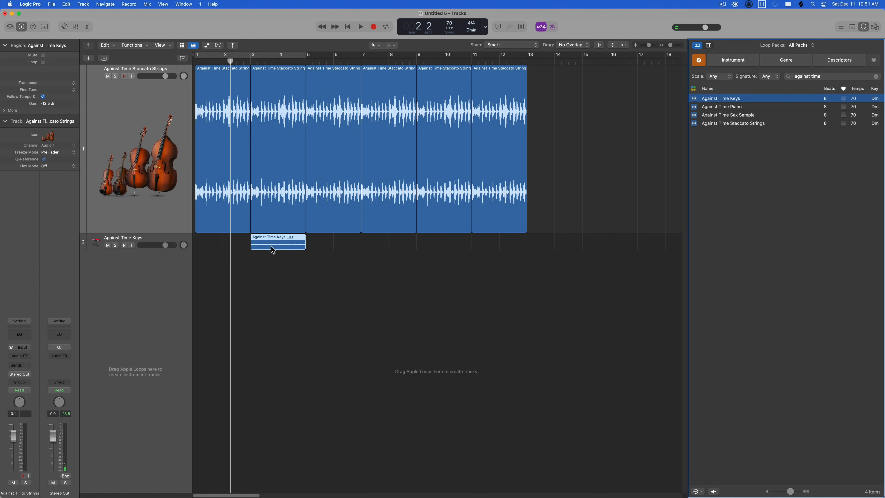
pyautogui.press('super+r')
pyautogui.press('super+r')
pyautogui.press('super+r')
pyautogui.press('super+r')
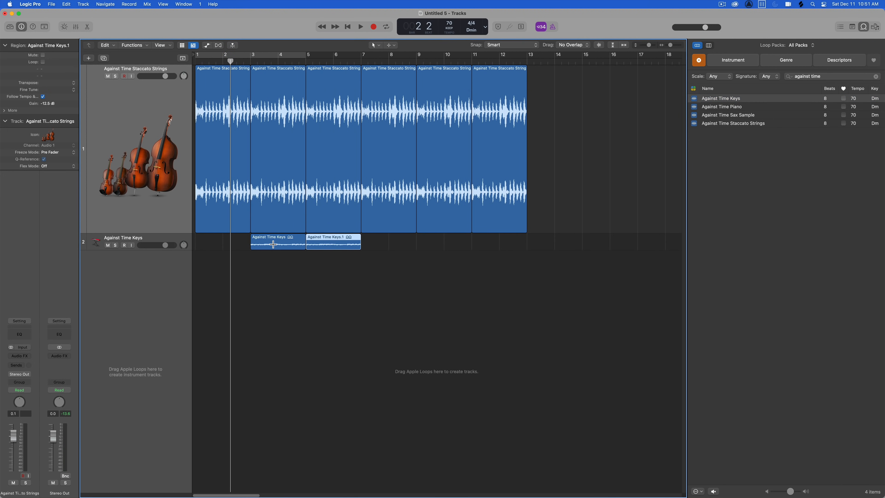
# Step: Enlarge the strings and keys tracks vertically so their waveforms can be examined
pyautogui.hotkey('ctrl', 'z')
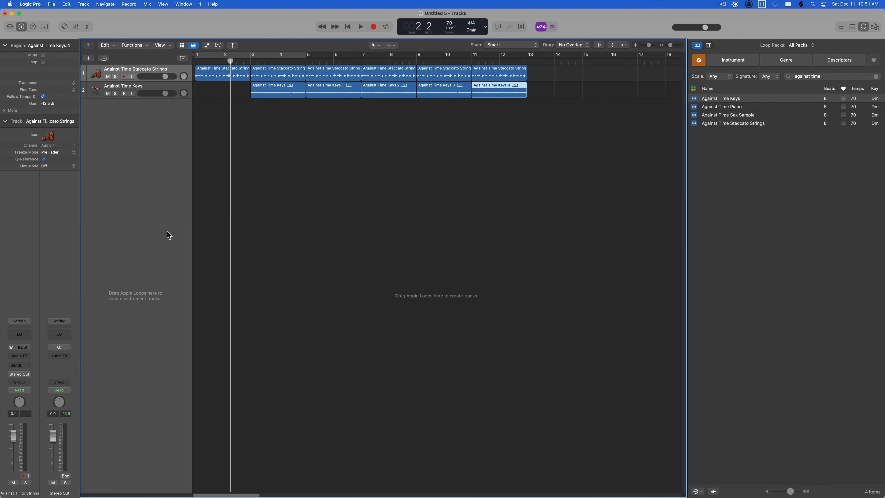
pyautogui.click(278, 265)
pyautogui.press('super+Down')
pyautogui.press('super+Down')
pyautogui.press('super+Down')
pyautogui.press('super+Down')
pyautogui.press('super+Down')
pyautogui.press('super+Down')
pyautogui.press('super+Down')
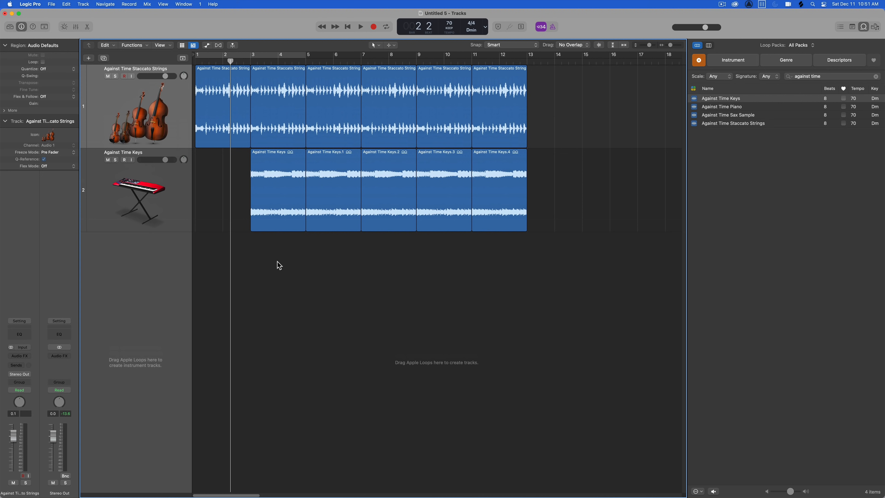
# Step: Search the loops for "beat" limited to Pattern Loops, and audition All Hands Beat 01
pyautogui.click(830, 76)
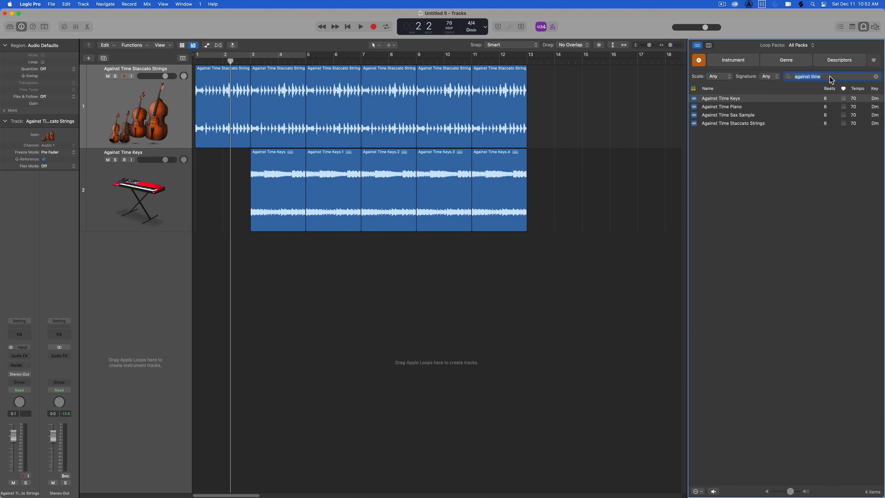
pyautogui.write('beat')
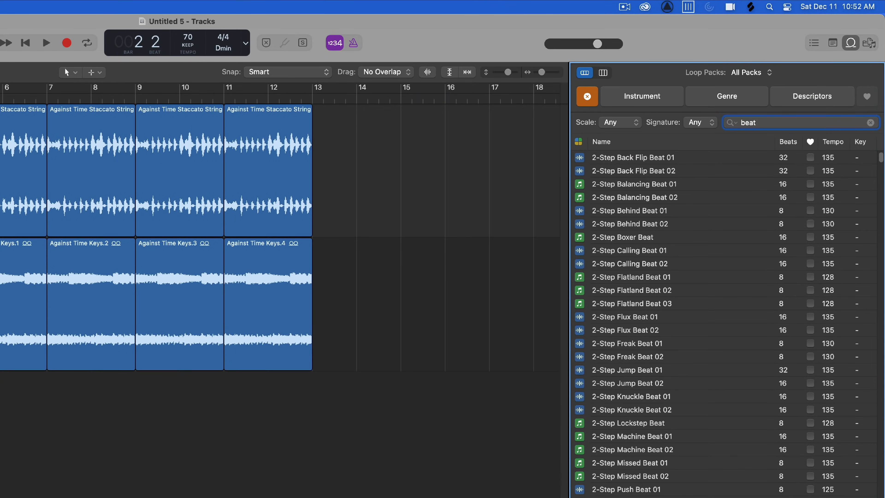
pyautogui.click(578, 142)
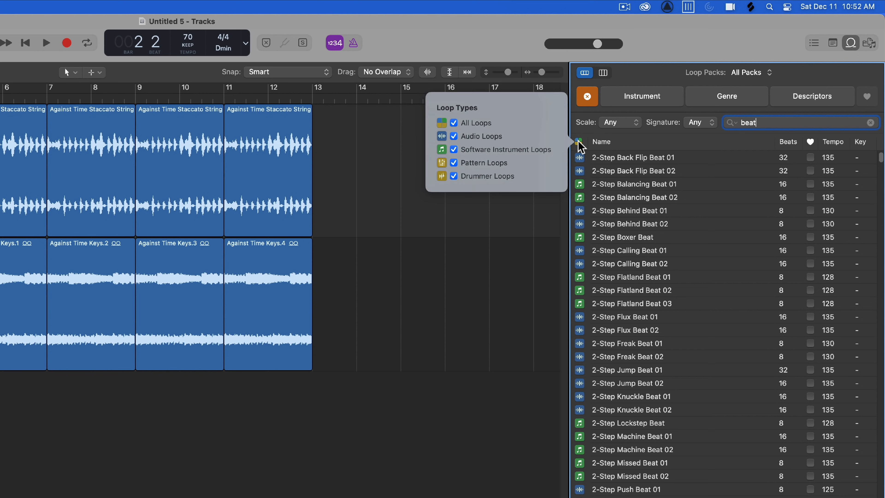
pyautogui.click(479, 167)
pyautogui.click(643, 185)
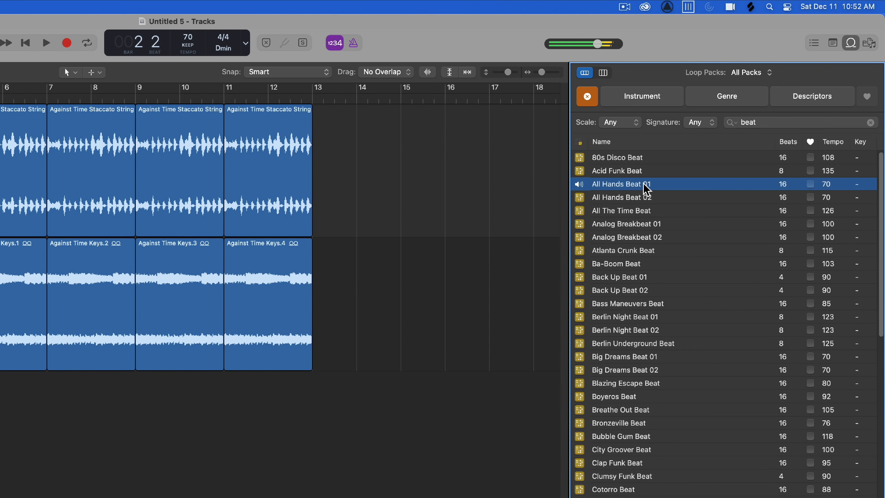
# Step: Audition All Hands Beat 02, then set the cycle range to the strings and keys regions from bar 3 to 5 and play it
pyautogui.click(642, 197)
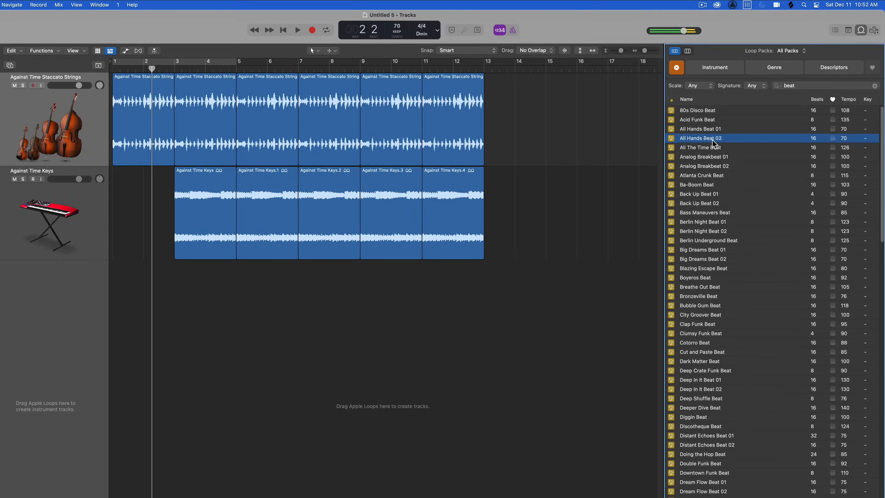
pyautogui.moveTo(202, 297); pyautogui.dragTo(201, 141)
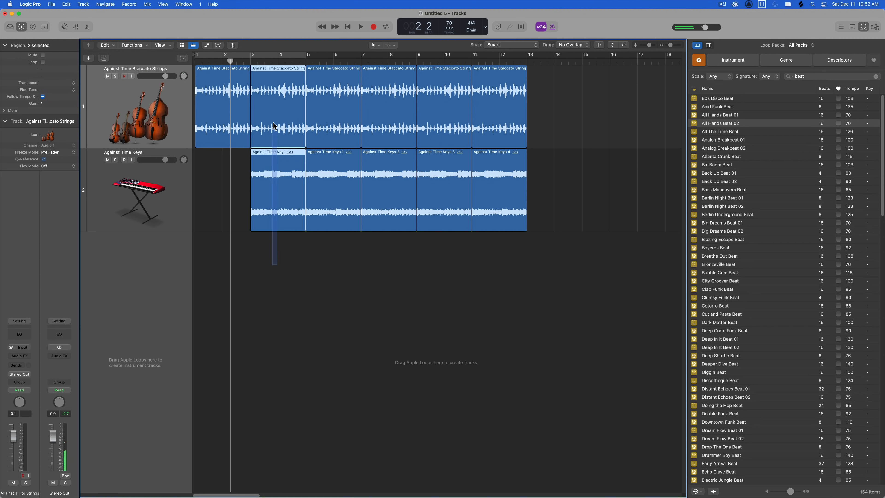
pyautogui.press('u')
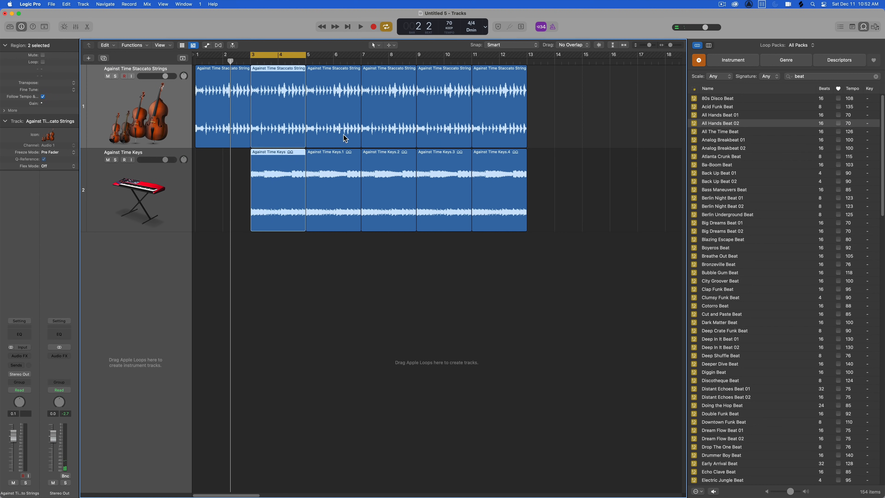
pyautogui.moveTo(282, 258); pyautogui.dragTo(282, 129)
pyautogui.press('space')
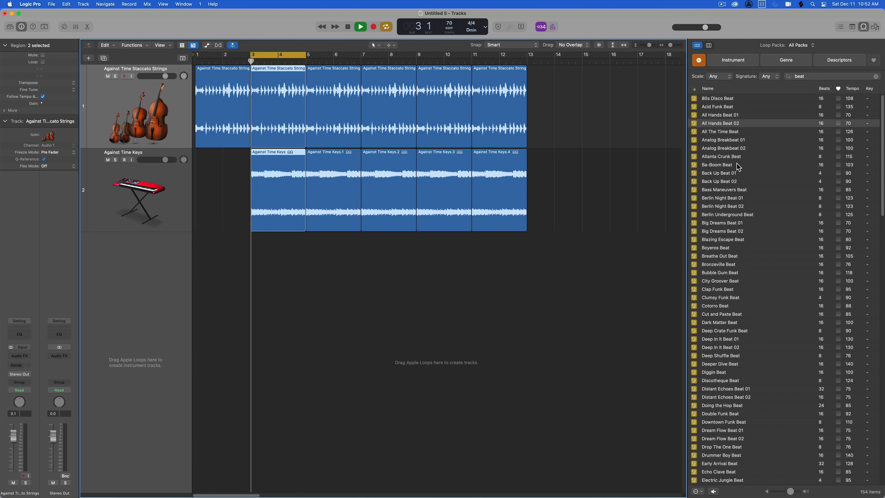
# Step: Audition All Hands Beat 02, All The Time Beat, Analog Breakbeat 01 and 02, and Back Up Beat 01 against the cycled strings and keys
pyautogui.click(731, 127)
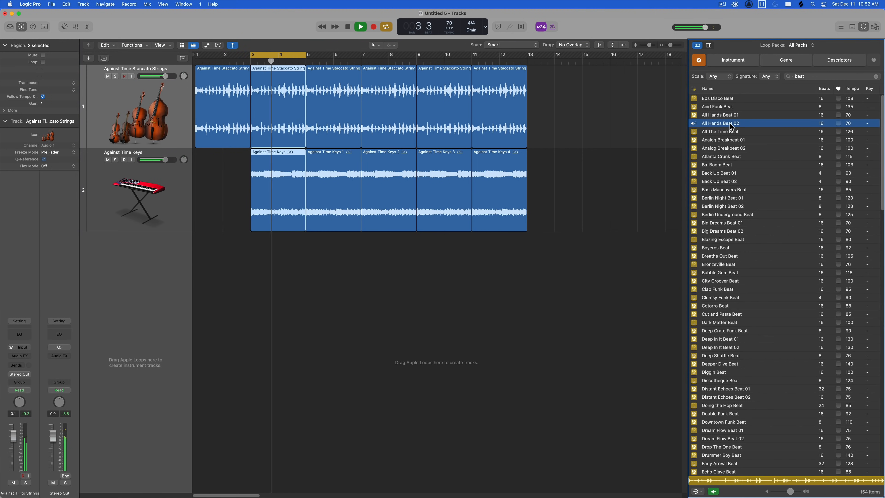
pyautogui.click(731, 132)
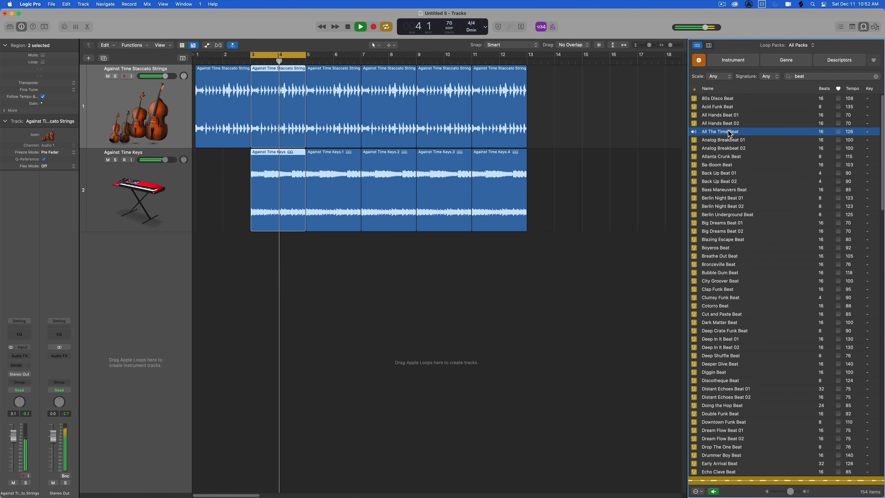
pyautogui.click(726, 142)
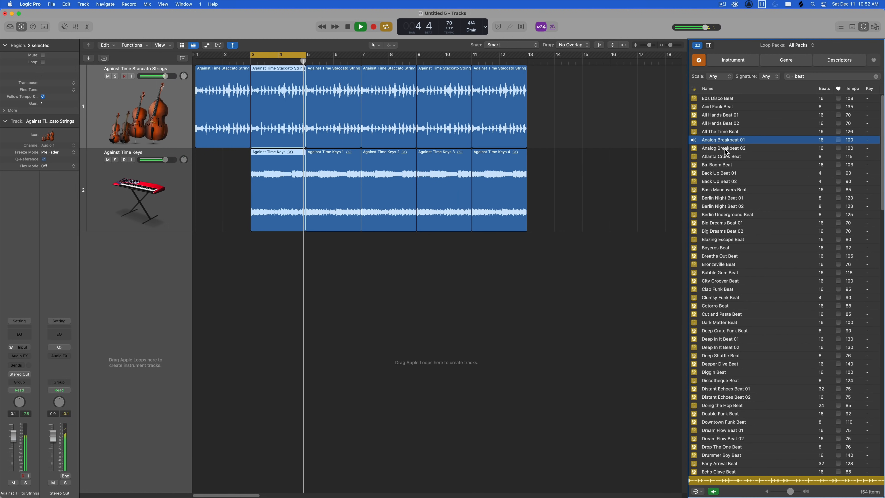
pyautogui.click(725, 149)
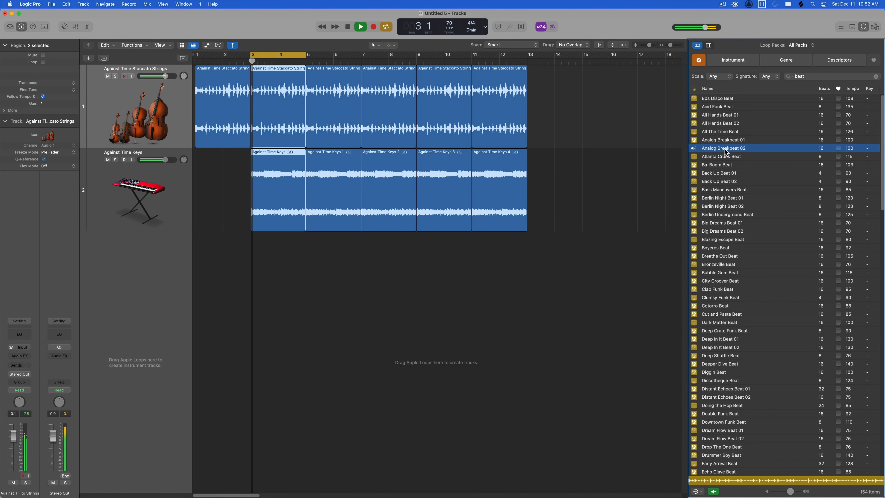
pyautogui.click(720, 174)
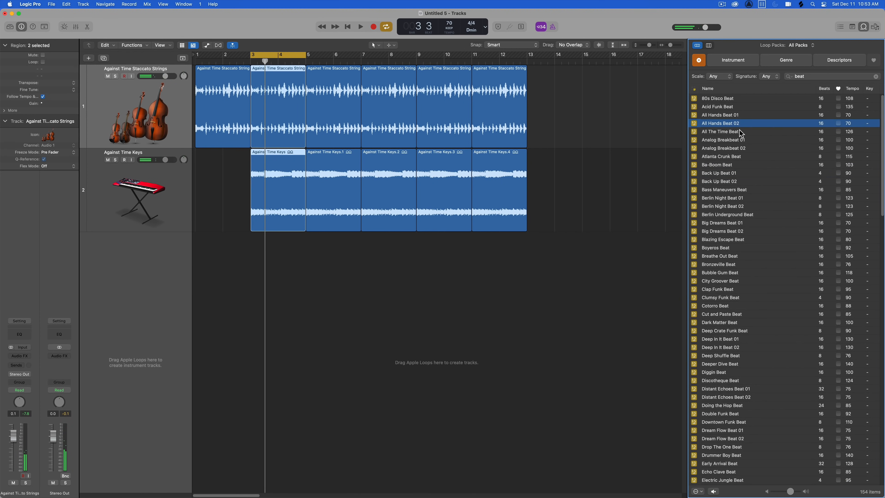
# Step: Place the All Hands Beat 01 loop at bar 3 on a new track and All Hands Beat 02 at bar 8 on the same track
pyautogui.moveTo(723, 114); pyautogui.dragTo(252, 264)
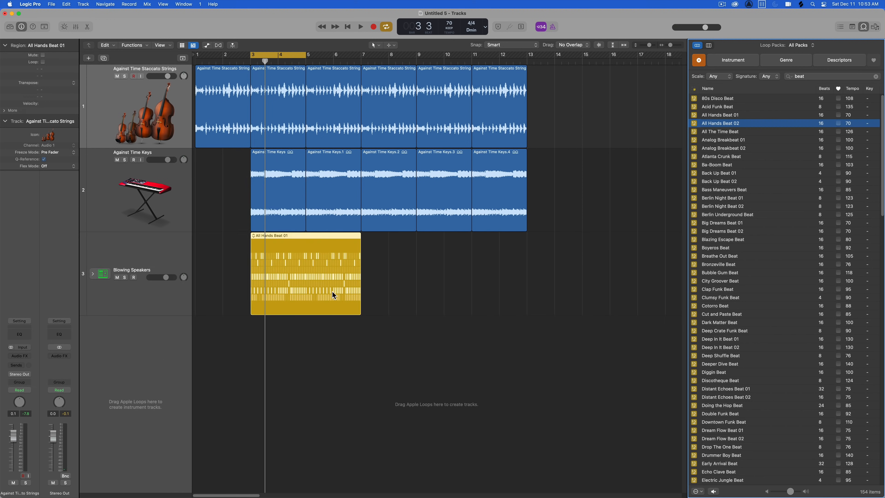
pyautogui.click(472, 286)
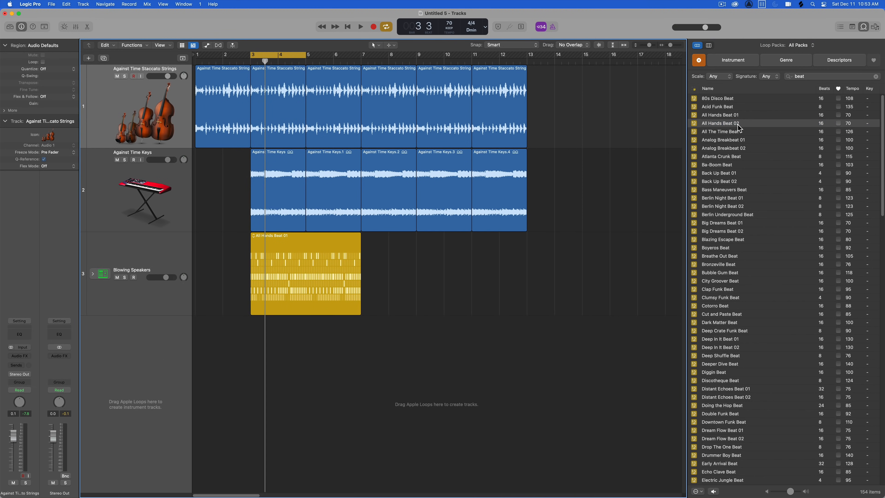
pyautogui.moveTo(739, 126); pyautogui.dragTo(410, 278)
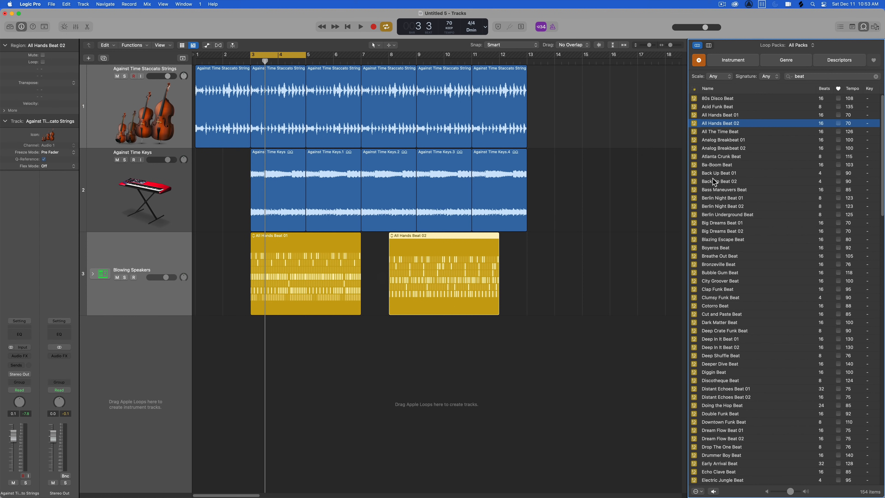
# Step: Set snapping to Bar with regions snapping to absolute value, and move the All Hands Beat 02 region to bar 7
pyautogui.click(522, 52)
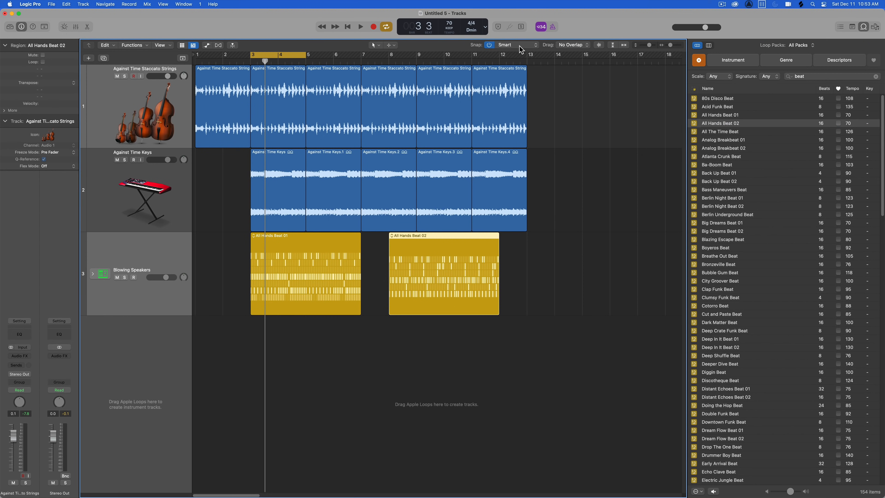
pyautogui.click(519, 45)
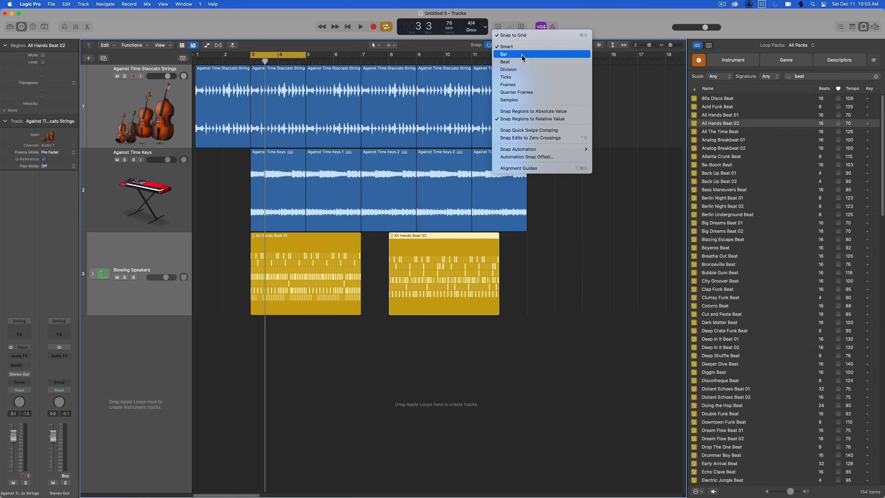
pyautogui.click(521, 55)
pyautogui.click(522, 47)
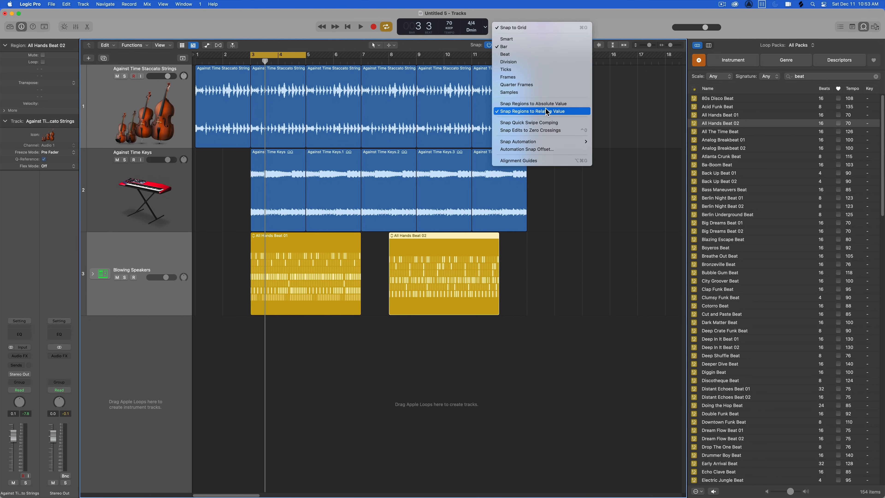
pyautogui.click(573, 104)
pyautogui.moveTo(411, 257); pyautogui.dragTo(404, 257)
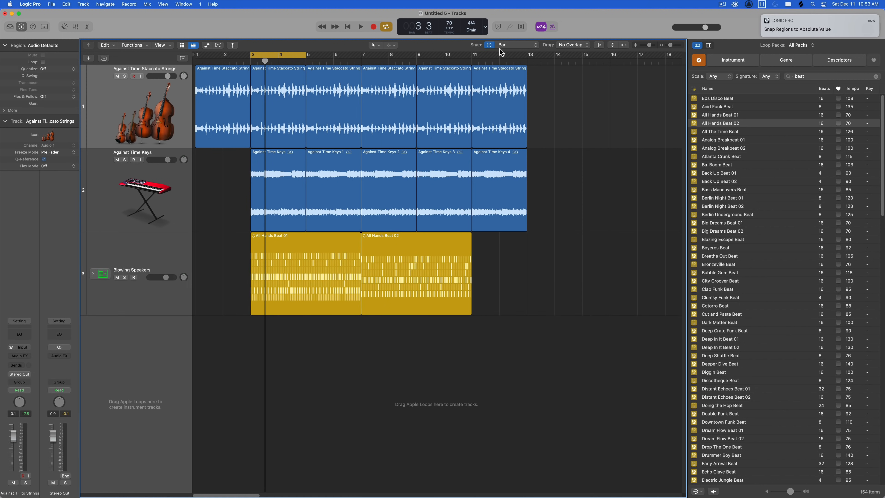
# Step: Try moving the last strings region freely with snapping off, and return it to bar 11 with Bar snapping restored
pyautogui.moveTo(499, 115)
pyautogui.mouseDown()
pyautogui.moveTo(567, 115)
pyautogui.moveTo(513, 115)
pyautogui.mouseUp()
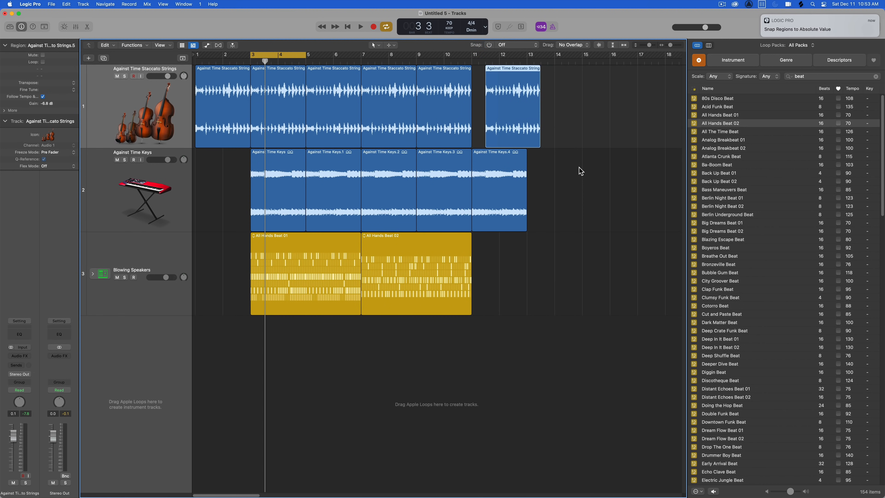
pyautogui.moveTo(531, 84); pyautogui.dragTo(517, 83)
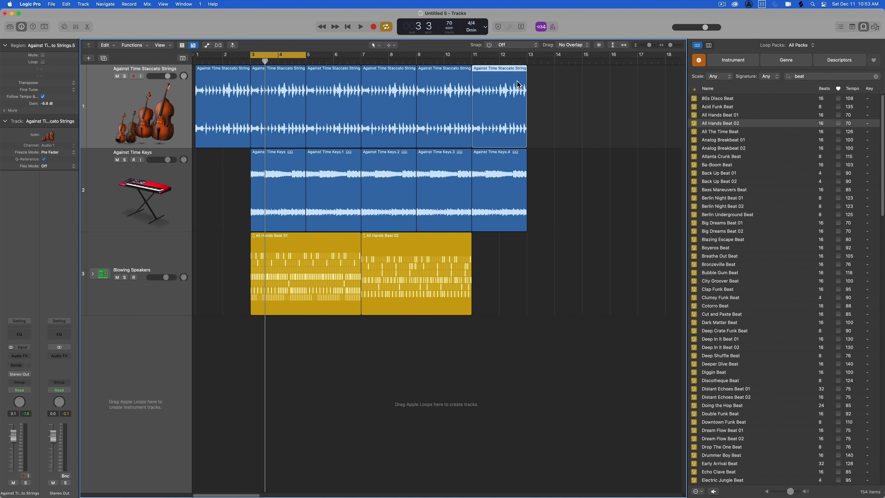
pyautogui.click(494, 46)
# Step: Delete the All Hands Beat 02 region from the beat track
pyautogui.click(510, 265)
pyautogui.click(441, 271)
pyautogui.press('Delete')
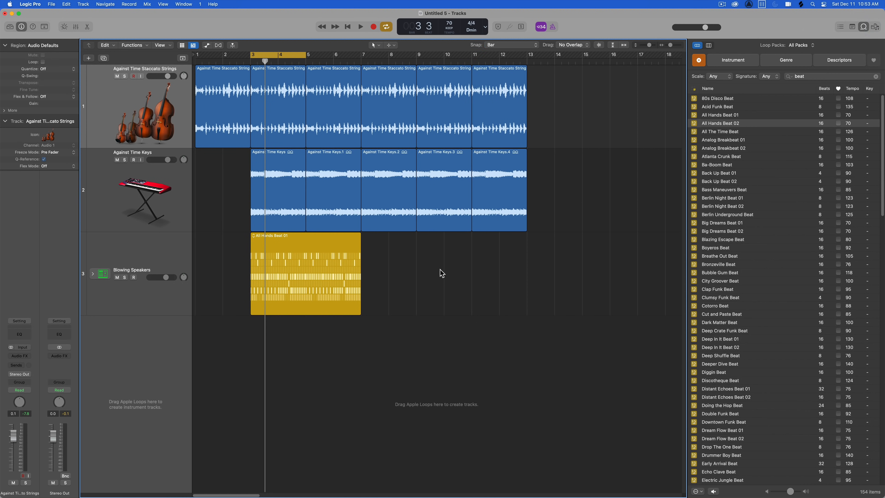
# Step: Repeat the All Hands Beat 01 region once and move both copies so the beat runs from bar 5 to bar 13
pyautogui.click(333, 263)
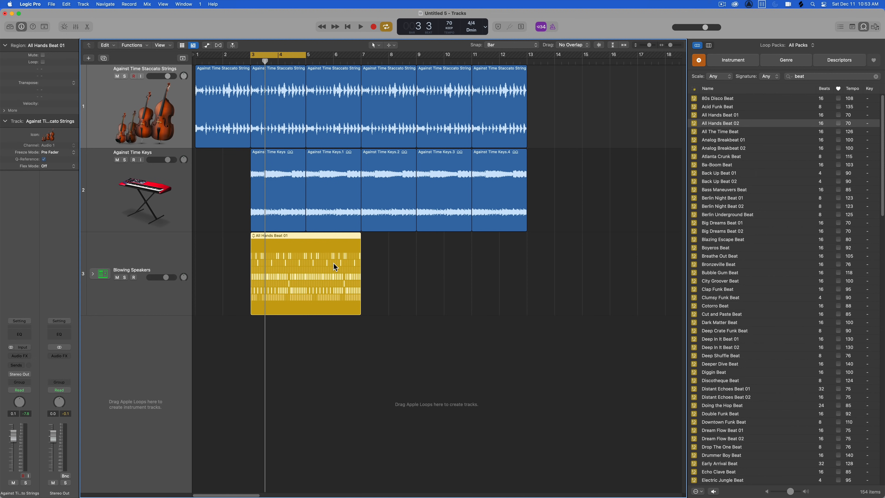
pyautogui.press('super+r')
pyautogui.moveTo(326, 332); pyautogui.dragTo(421, 266)
pyautogui.click(355, 328)
# Step: Turn off cycling and play the arrangement from bar 5
pyautogui.press('c')
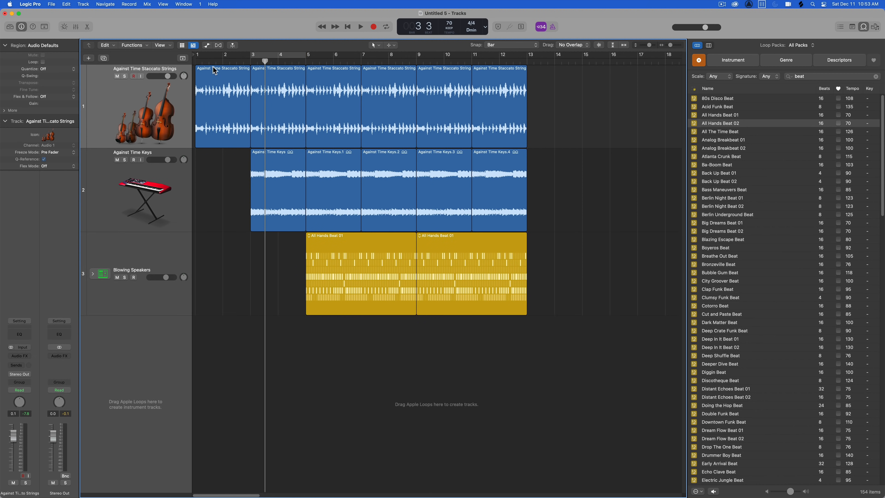
pyautogui.moveTo(212, 61); pyautogui.dragTo(304, 74)
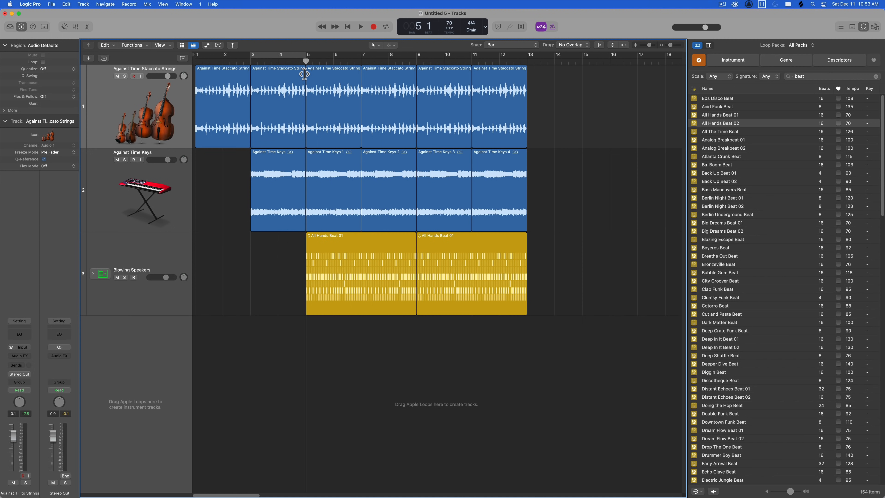
pyautogui.press('space')
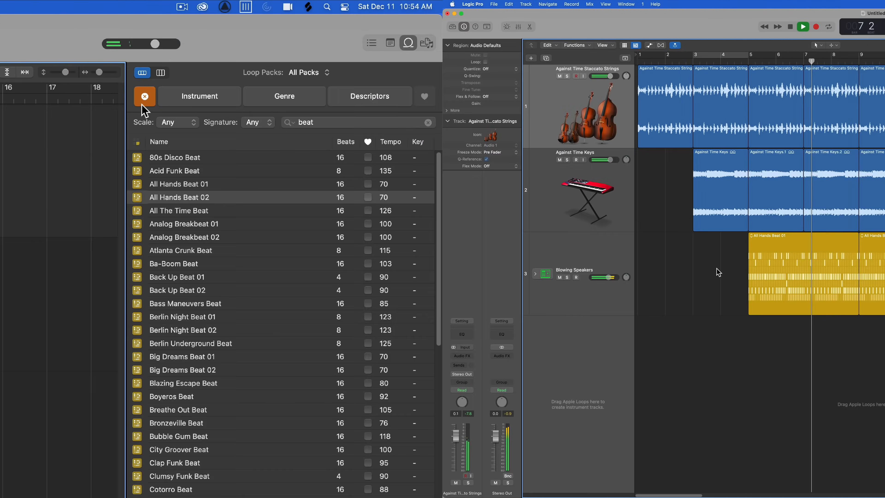
# Step: Clear the beat search and search the loops for "bass" with the scale set to Minor and the loop type to All Loops
pyautogui.click(698, 61)
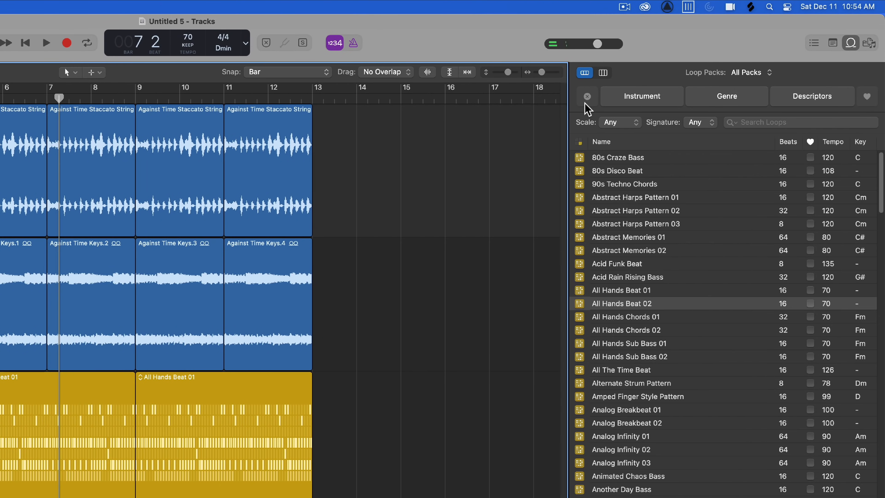
pyautogui.click(756, 122)
pyautogui.write('bass')
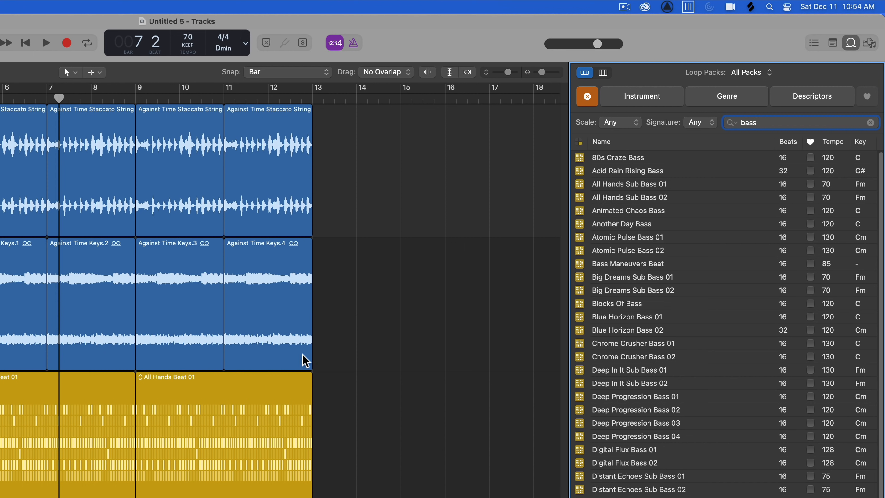
pyautogui.click(615, 122)
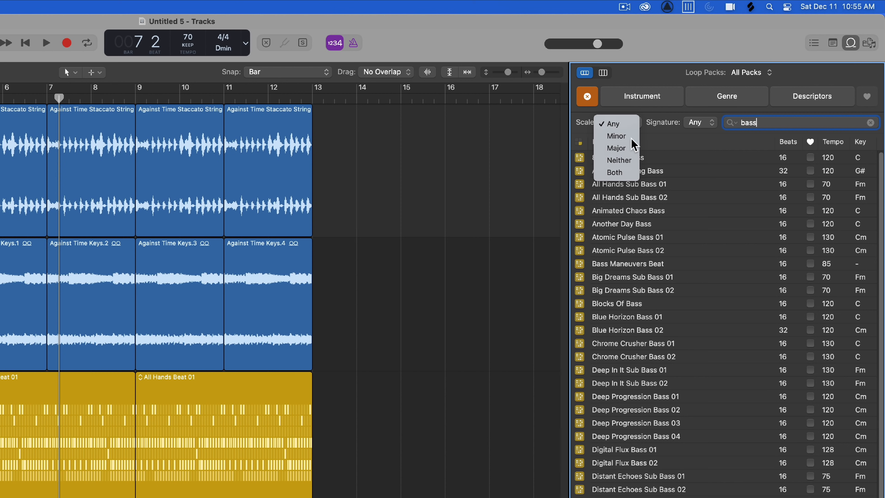
pyautogui.click(632, 139)
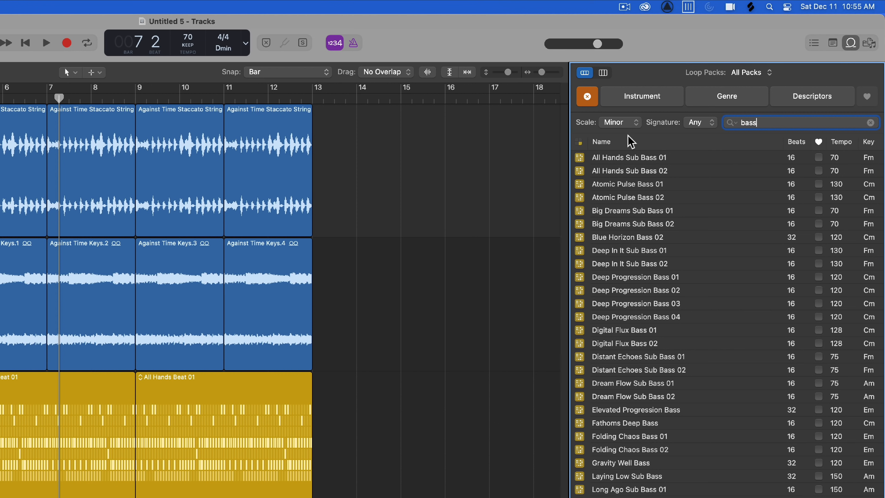
pyautogui.click(585, 141)
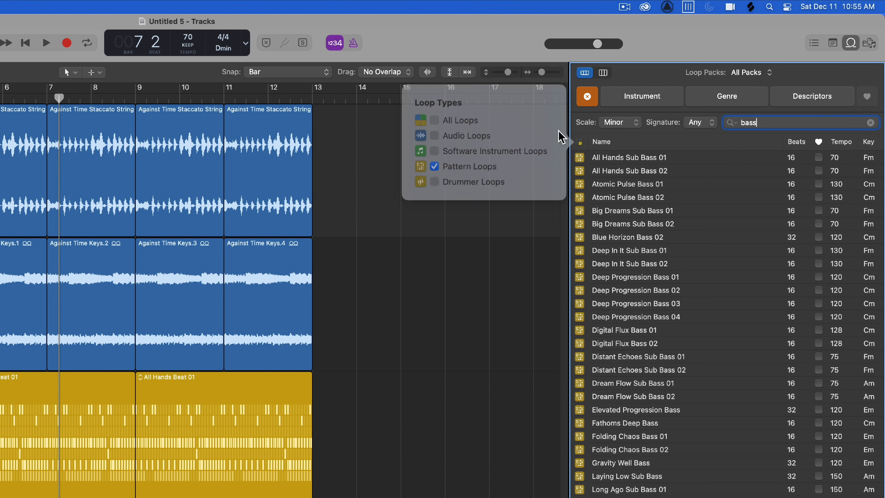
pyautogui.click(454, 123)
pyautogui.click(766, 127)
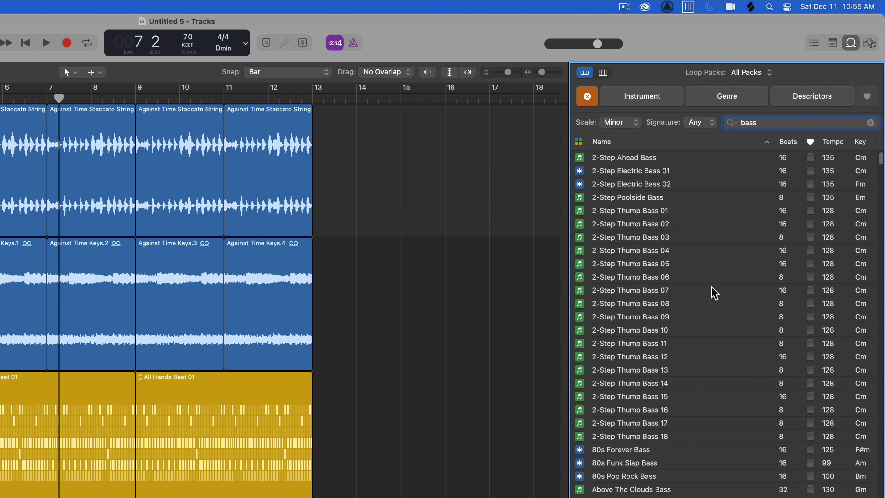
# Step: Audition Alarming Bass, Airless Wobble Bass, Airbrushed Heart Bass, Alien Invasion Bass and All Hands Sub Bass 01
pyautogui.scroll(-5, 704, 348)
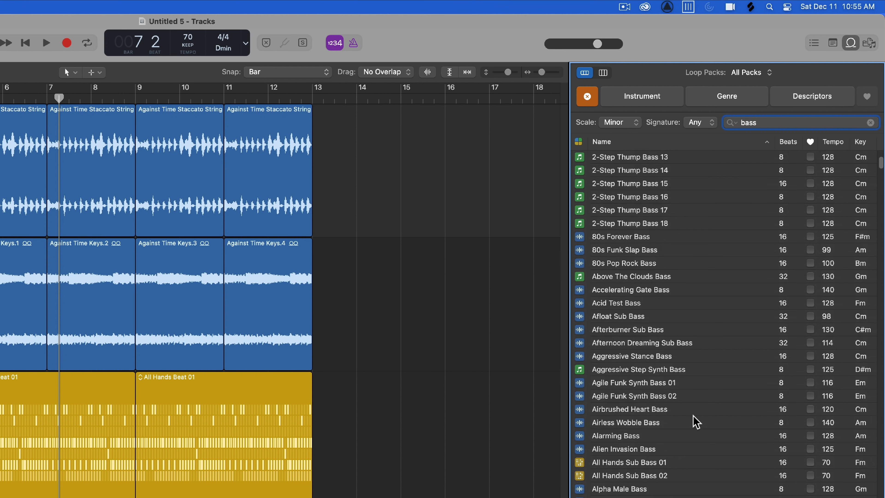
pyautogui.click(633, 436)
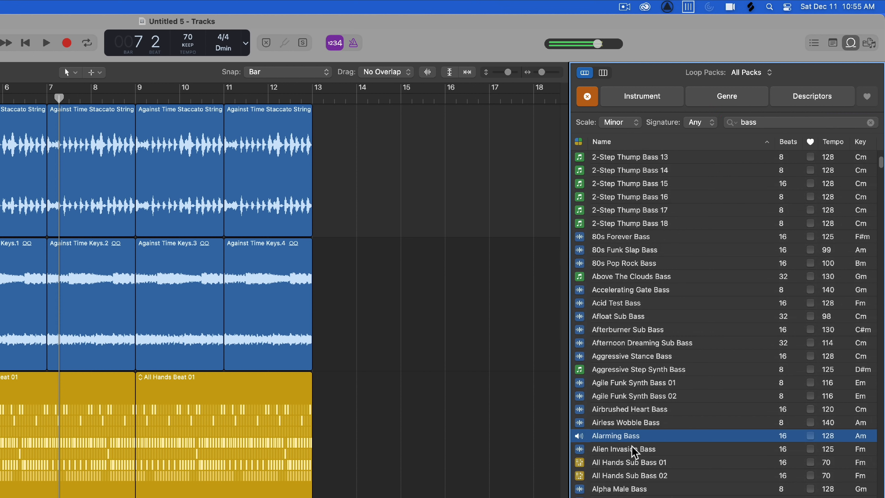
pyautogui.click(626, 422)
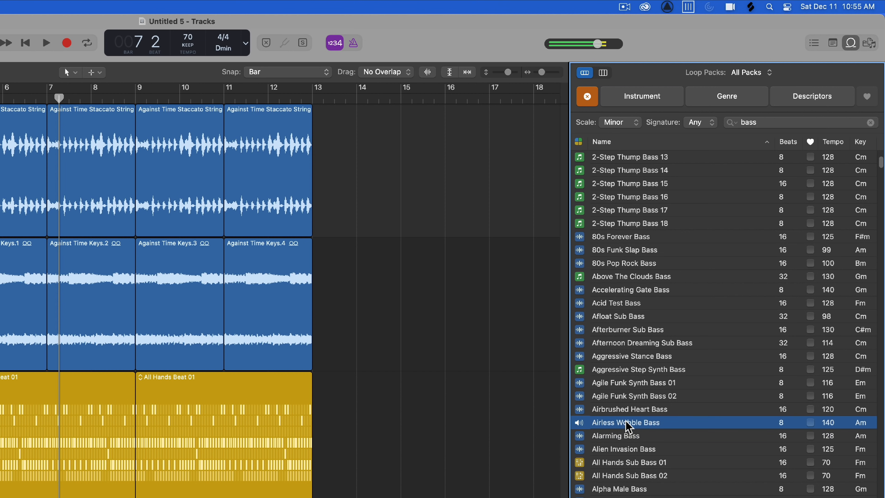
pyautogui.click(624, 410)
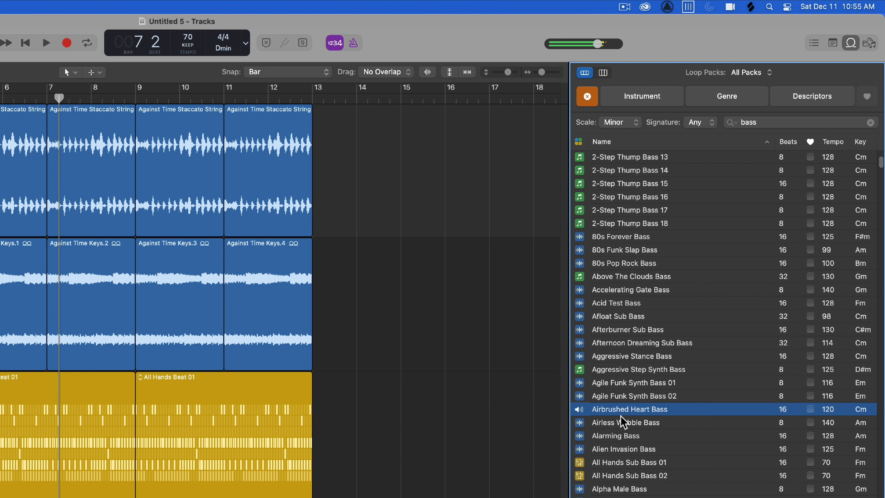
pyautogui.click(621, 449)
pyautogui.click(617, 465)
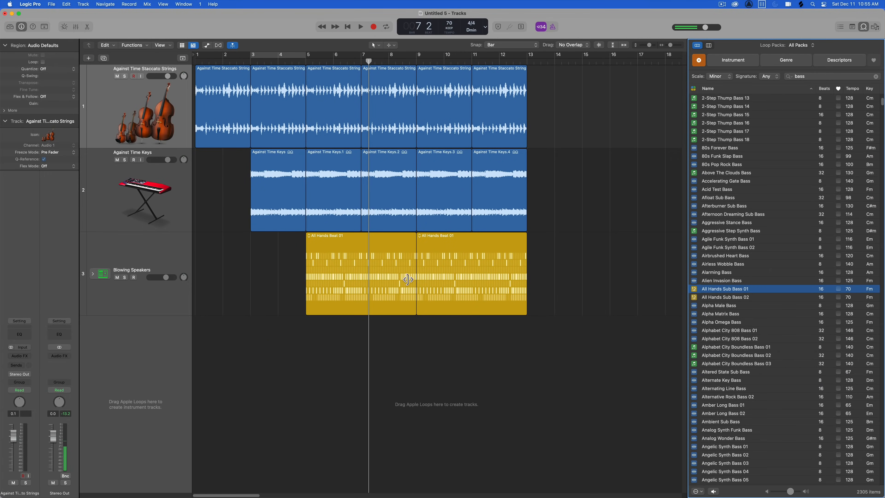
# Step: Try the All Hands Sub Bass 01 loop at bar 5 in a cycle over bars 5 to 9 and delete its region
pyautogui.click(83, 449)
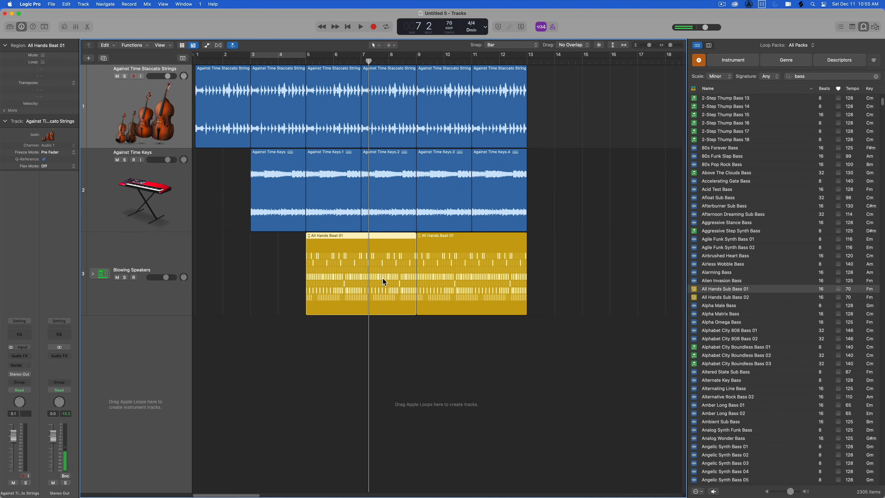
pyautogui.moveTo(731, 291); pyautogui.dragTo(312, 357)
pyautogui.press('u')
pyautogui.press('space')
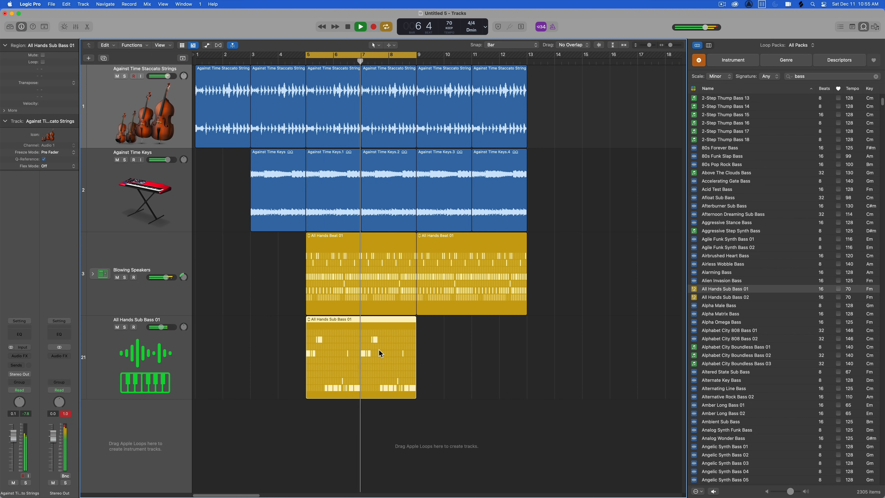
pyautogui.press('space')
pyautogui.press('Delete')
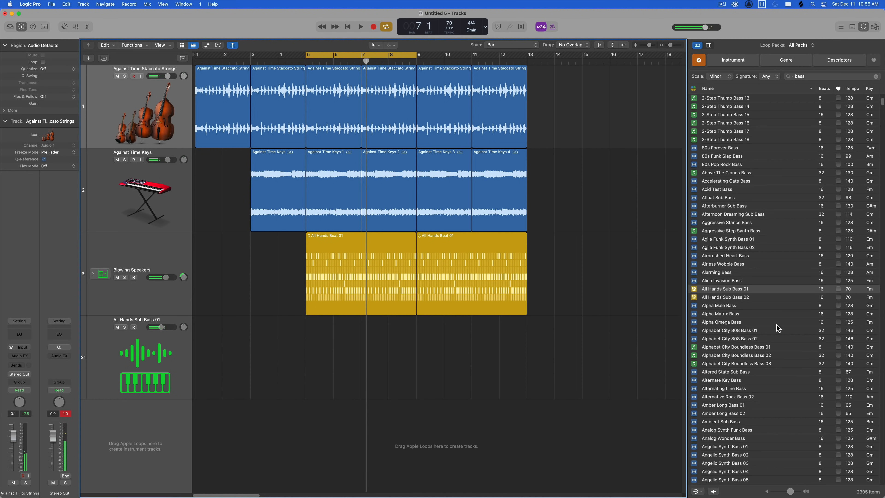
# Step: Audition the Alpha Male Bass and Alpha Matrix Bass loops
pyautogui.click(740, 305)
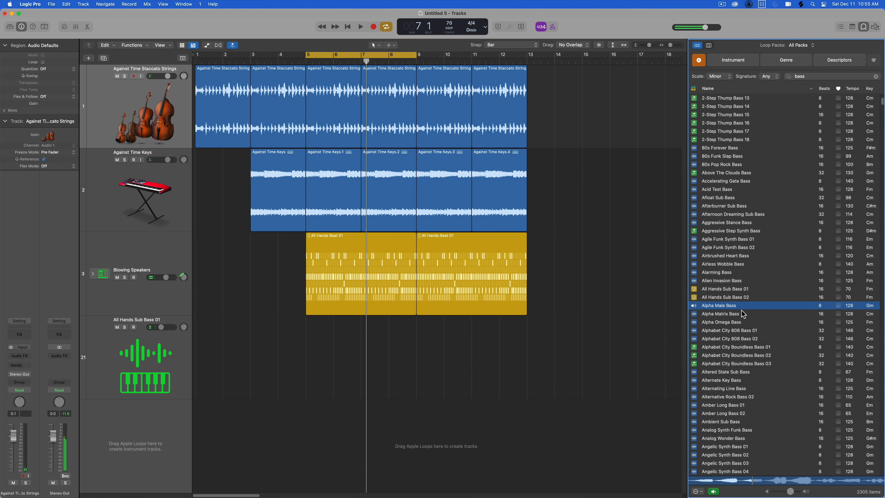
pyautogui.click(744, 313)
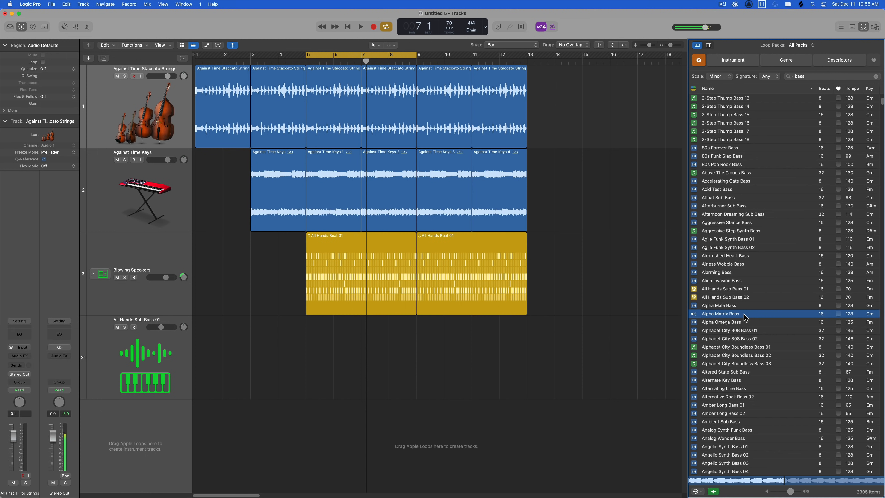
pyautogui.click(743, 314)
# Step: Place Alpha Matrix Bass at bar 5, play it against the arrangement, and move its region to bar 13
pyautogui.moveTo(755, 317); pyautogui.dragTo(314, 439)
pyautogui.press('space')
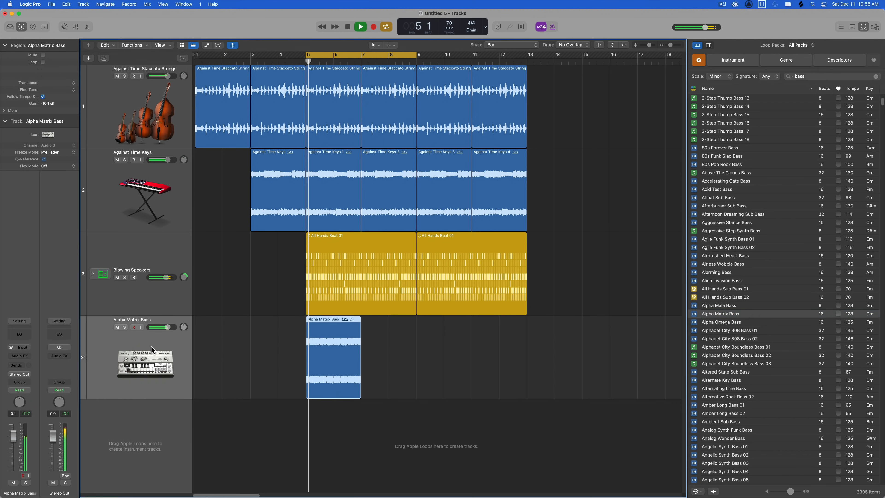
pyautogui.click(408, 379)
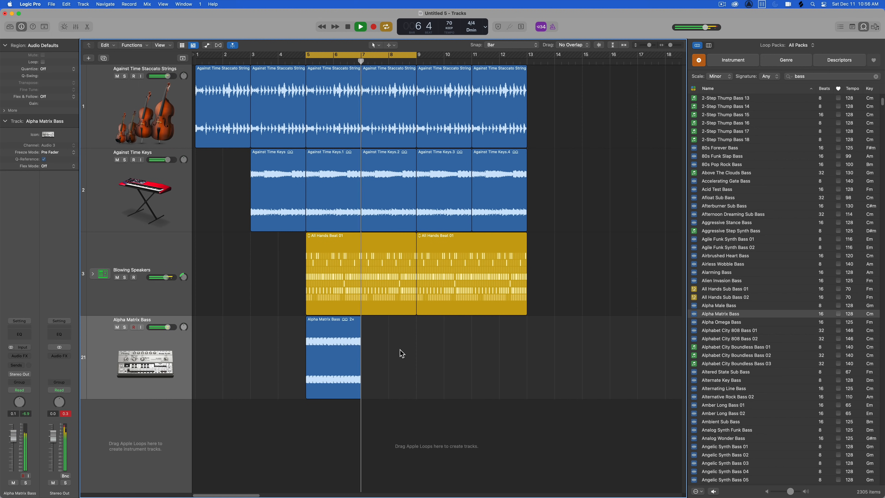
pyautogui.press('space')
pyautogui.click(346, 353)
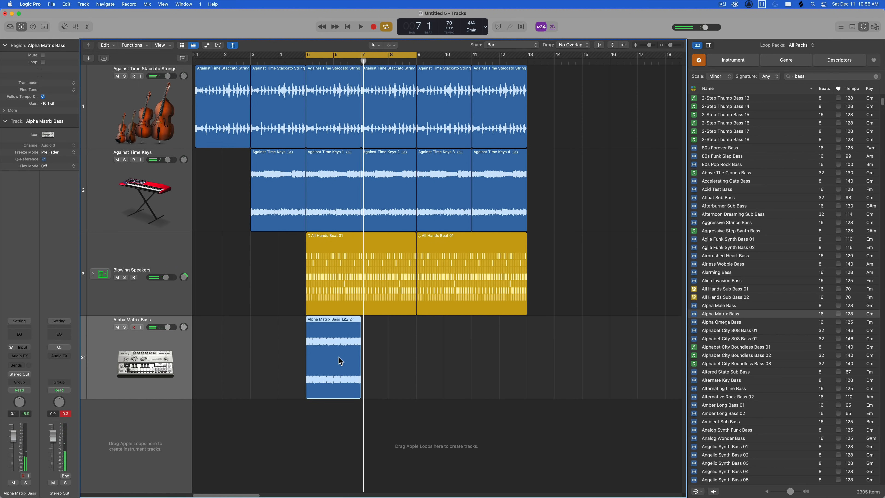
pyautogui.moveTo(340, 361); pyautogui.dragTo(568, 359)
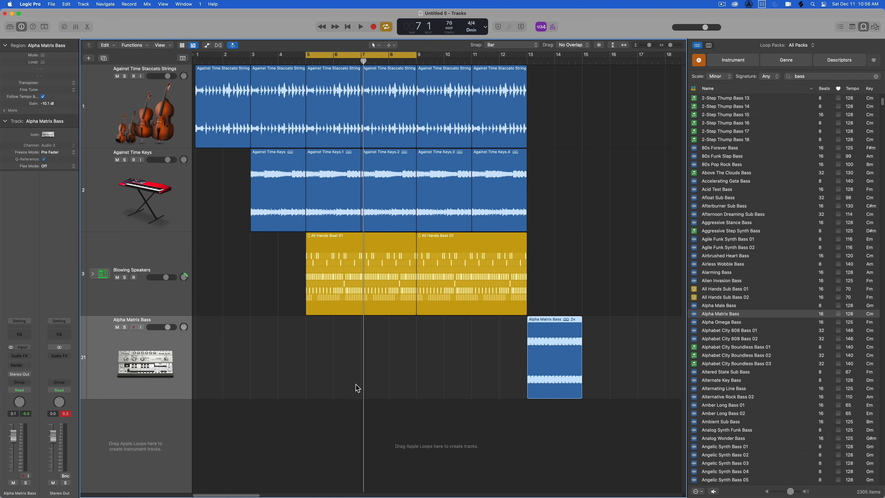
# Step: Lower all four track faders together in the mixer, setting the audio tracks to -2.7 dB and Blowing Speakers to -4.5 dB
pyautogui.press('x')
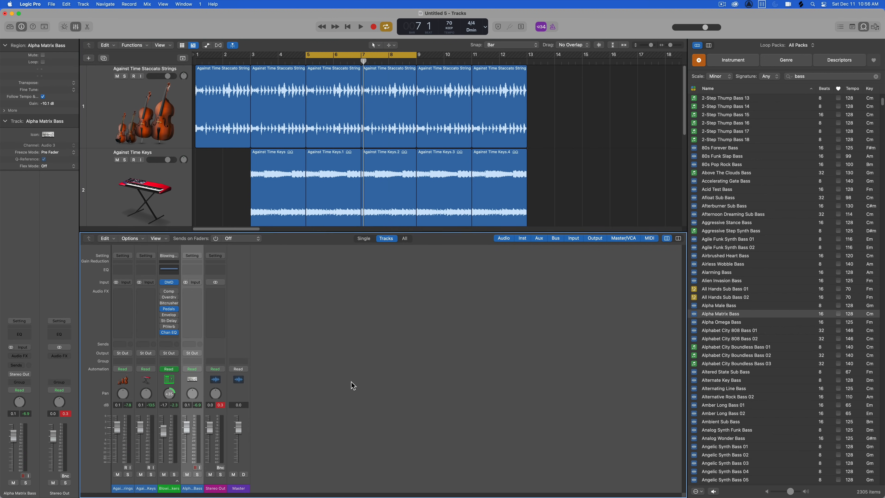
pyautogui.keyDown('shift'); pyautogui.click(123, 487); pyautogui.keyUp('shift')
pyautogui.moveTo(140, 428); pyautogui.dragTo(140, 435)
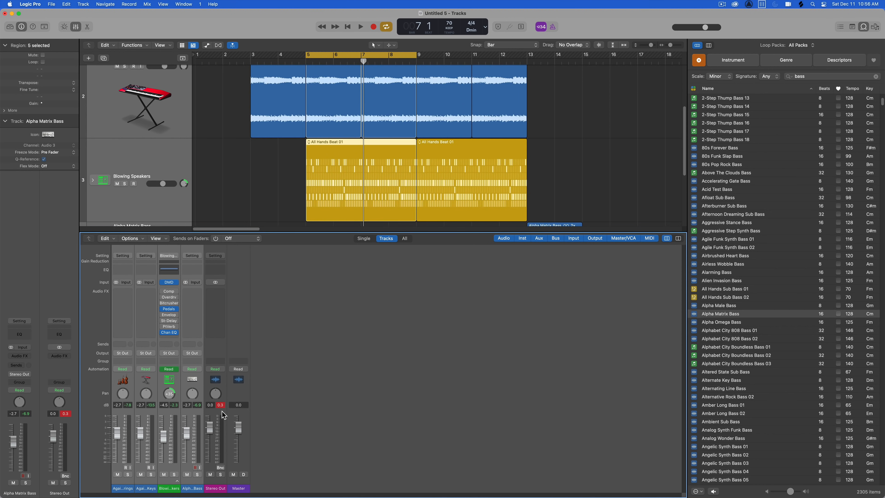
pyautogui.press('x')
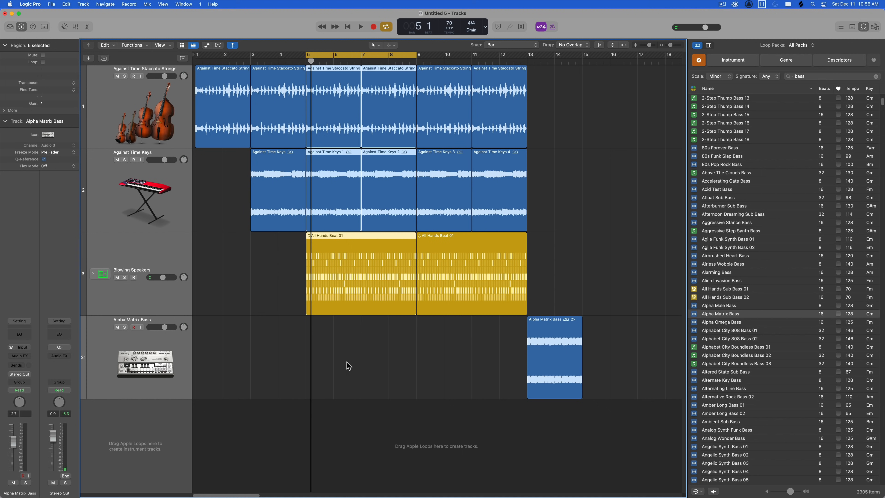
# Step: Play the cycled section and audition the Alpha Omega Bass loop against it
pyautogui.press('space')
pyautogui.click(347, 365)
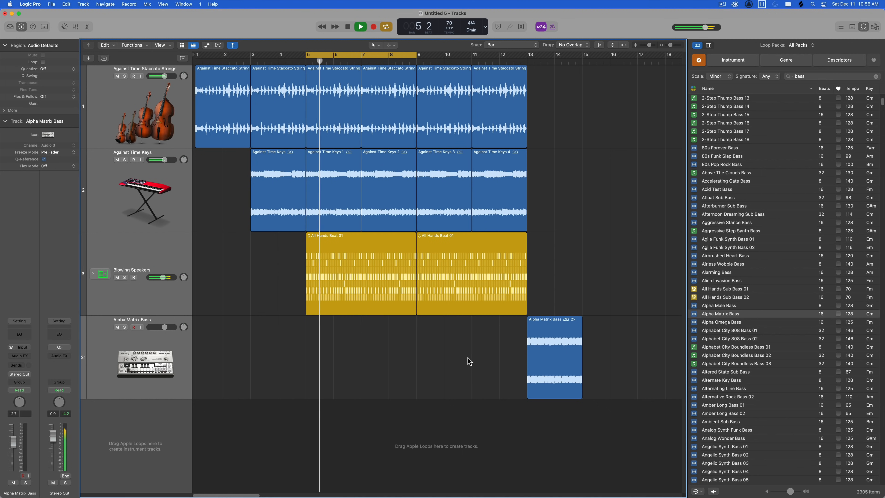
pyautogui.click(728, 322)
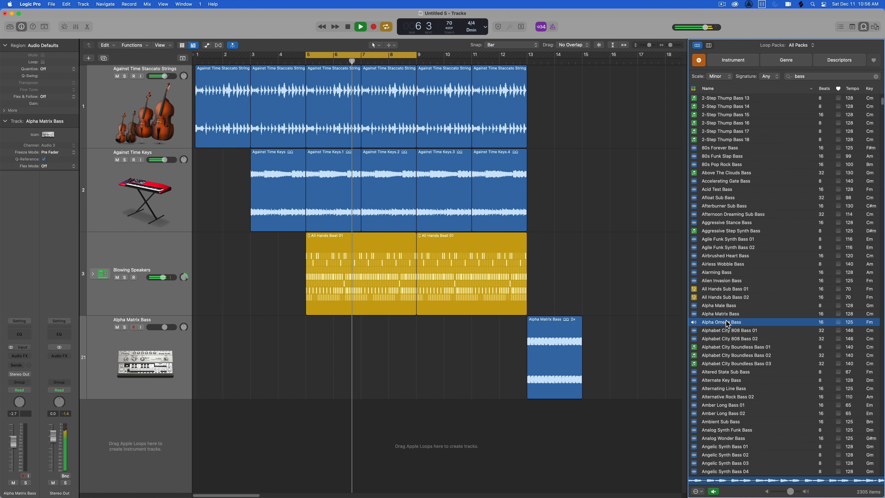
pyautogui.press('space')
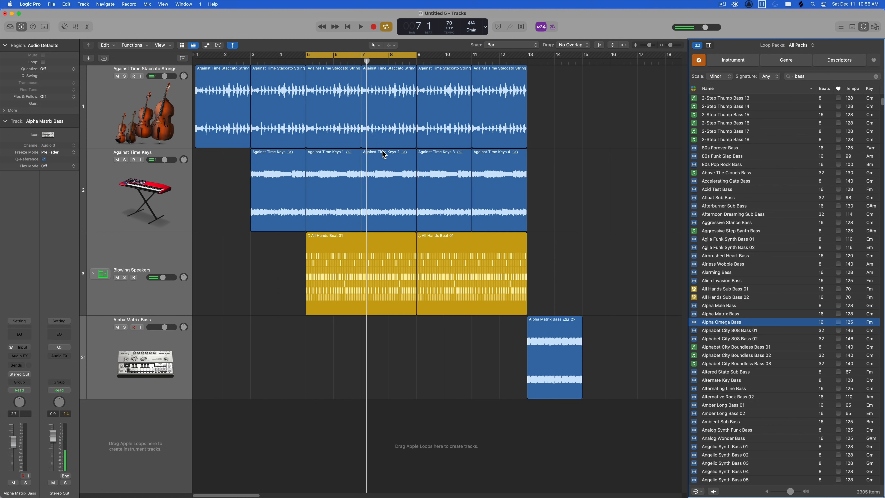
# Step: Add Alpha Omega Bass on a new track at bar 5 and repeat its region once to reach bar 13
pyautogui.moveTo(550, 120); pyautogui.dragTo(332, 176)
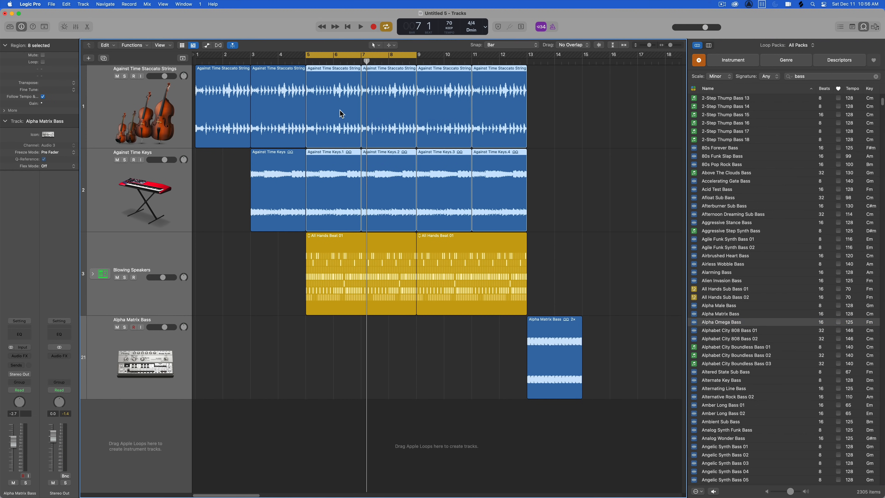
pyautogui.moveTo(723, 324); pyautogui.dragTo(318, 421)
pyautogui.click(340, 367)
pyautogui.click(351, 416)
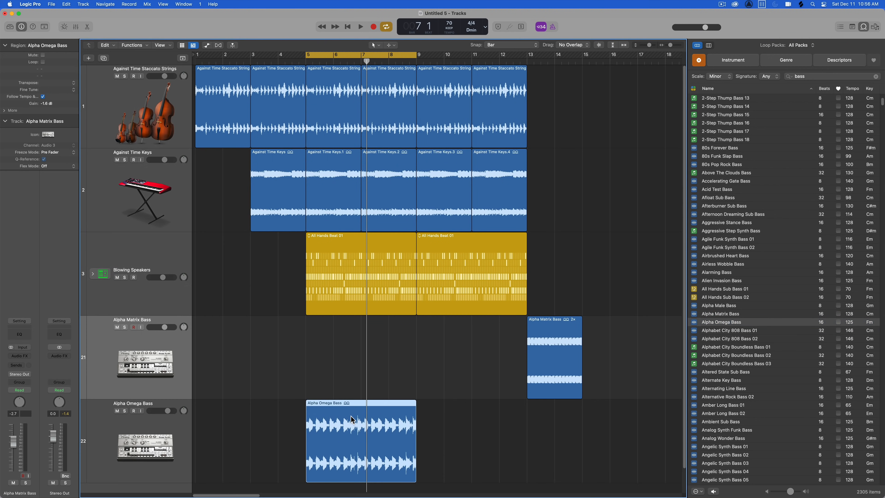
pyautogui.press('super+r')
# Step: Move the Alpha Omega Bass track above Alpha Matrix Bass during playback, and turn off cycling
pyautogui.press('space')
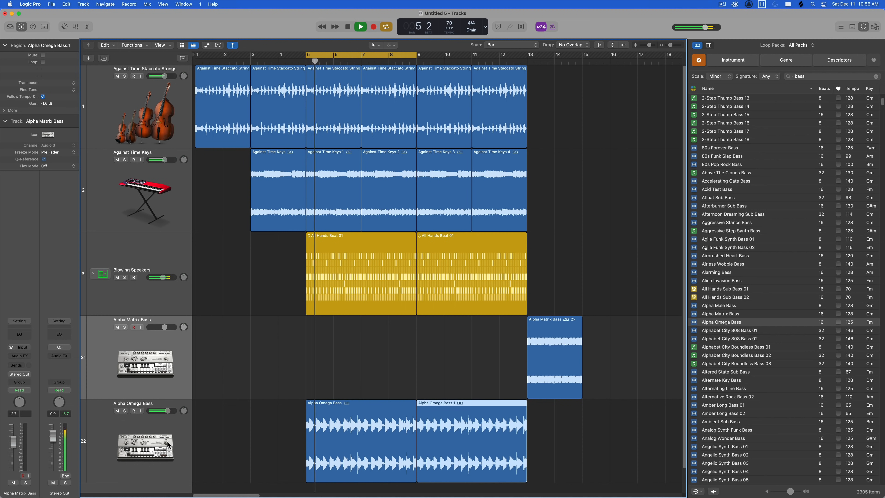
pyautogui.moveTo(156, 440); pyautogui.dragTo(164, 362)
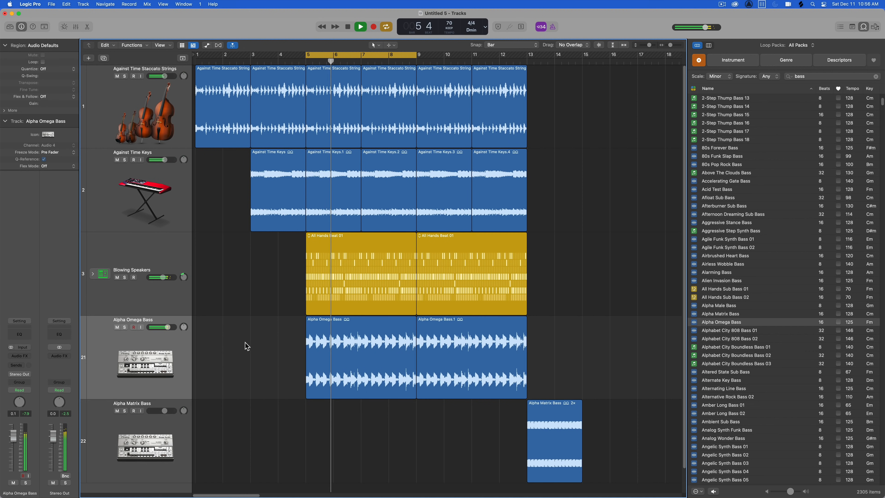
pyautogui.press('super+Up')
pyautogui.press('super+Up')
pyautogui.press('super+Up')
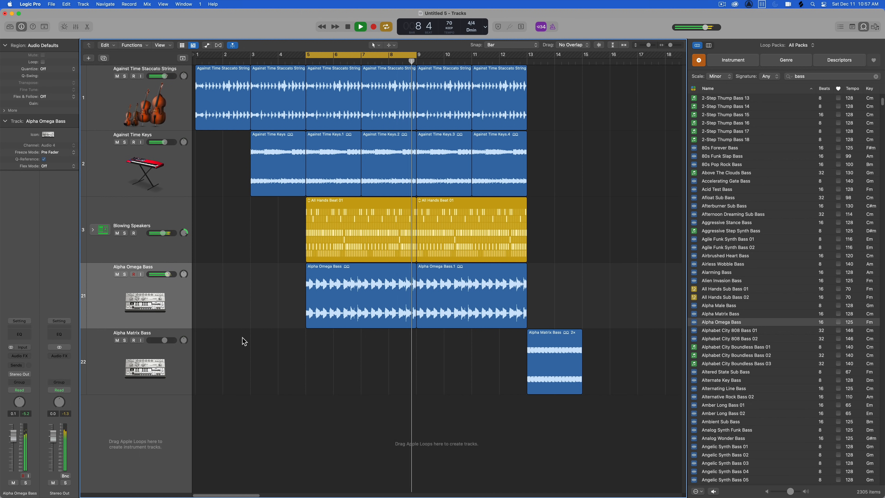
pyautogui.press('c')
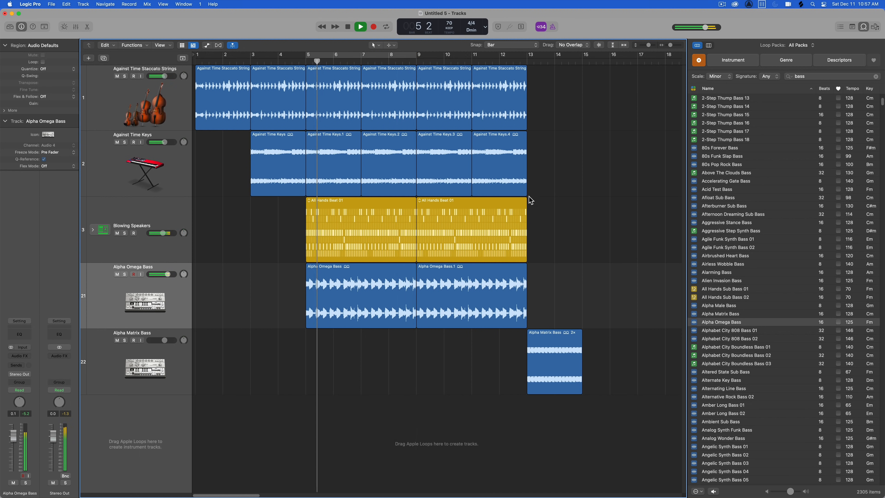
pyautogui.press('space')
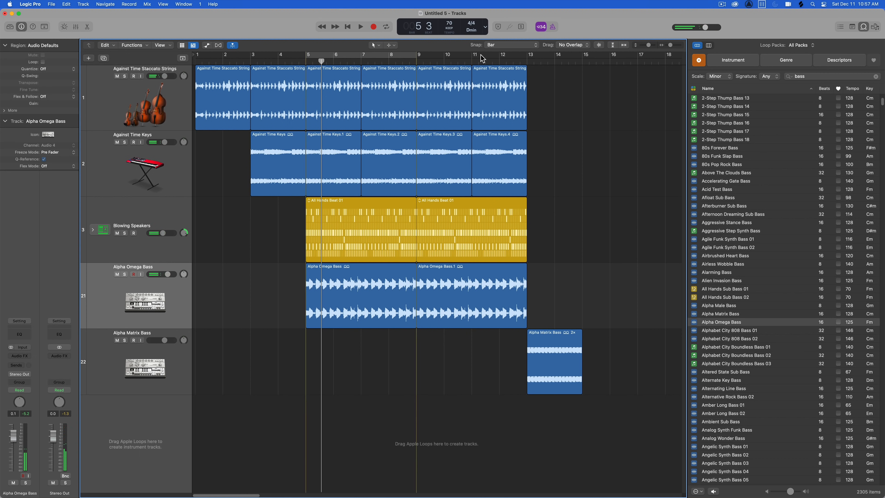
# Step: Set the cycle range to bars 11 to 13 and split the second All Hands Beat 01 region at bar 11
pyautogui.moveTo(475, 56); pyautogui.dragTo(526, 55)
pyautogui.click(497, 229)
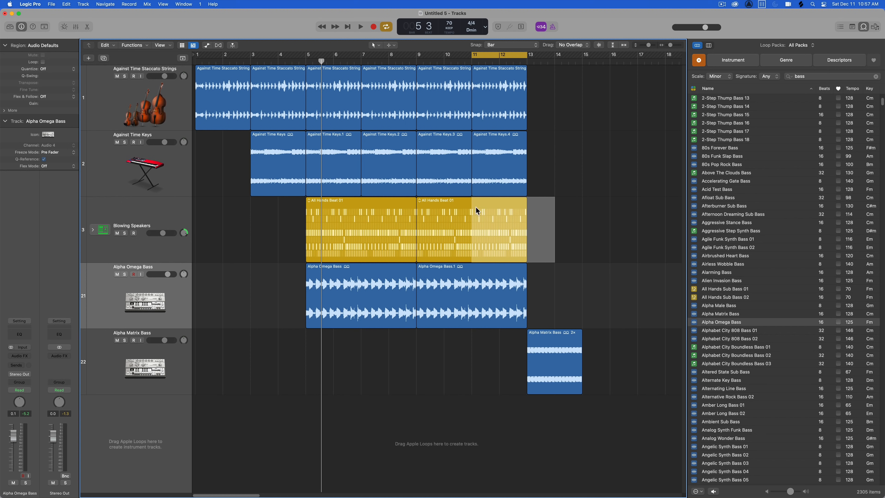
pyautogui.click(486, 215)
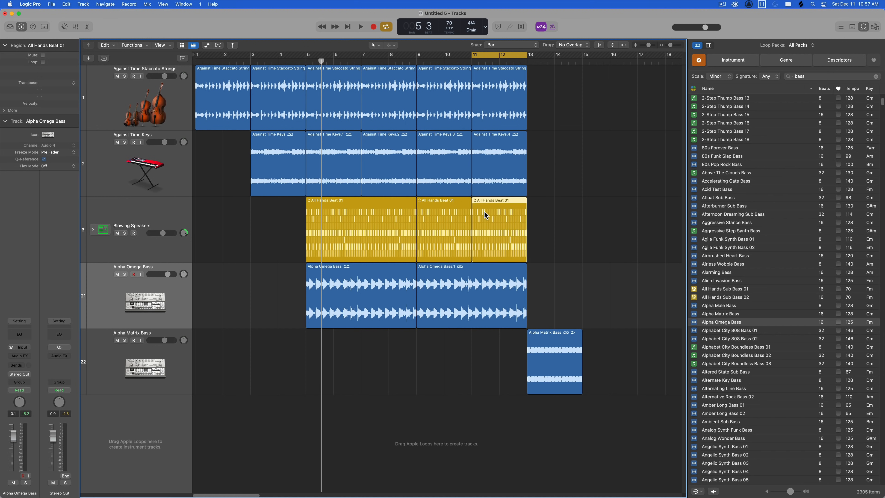
# Step: Cycle only bar 12 and open the last All Hands Beat 01 region in an enlarged Step Sequencer, playing the second page of its pattern
pyautogui.moveTo(472, 55); pyautogui.dragTo(499, 55)
pyautogui.doubleClick(507, 225)
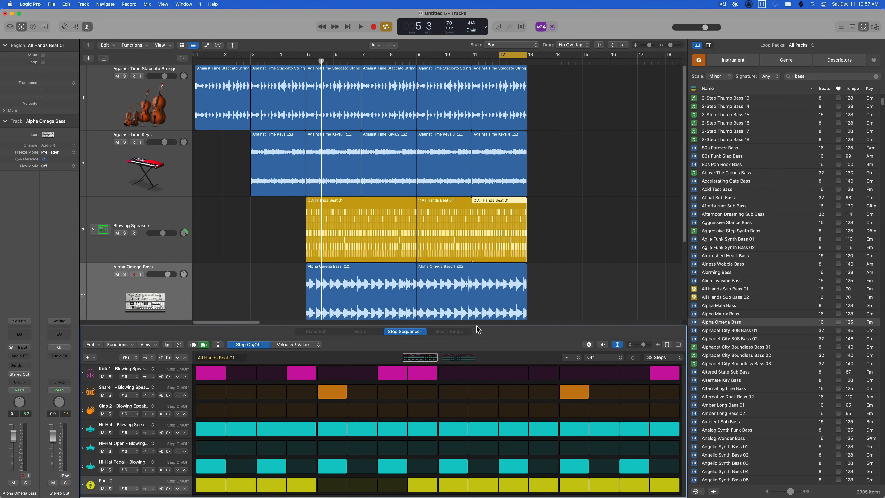
pyautogui.moveTo(475, 325); pyautogui.dragTo(470, 244)
pyautogui.press('space')
pyautogui.click(462, 277)
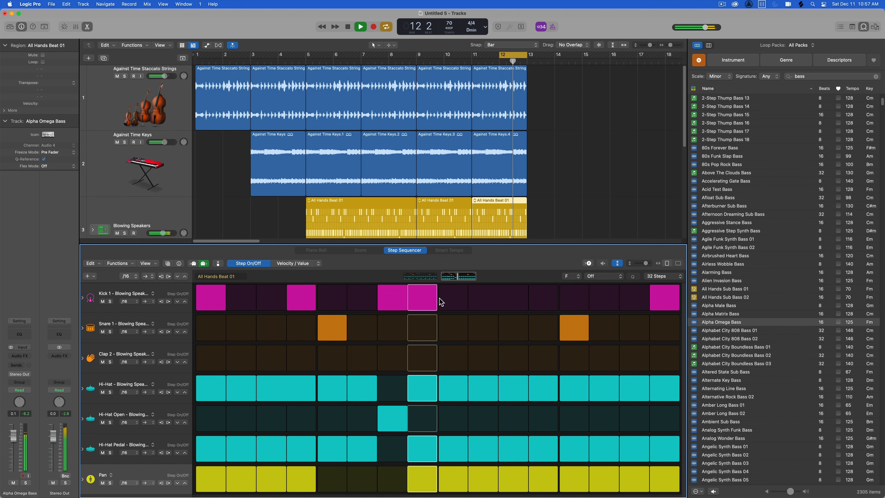
pyautogui.press('space')
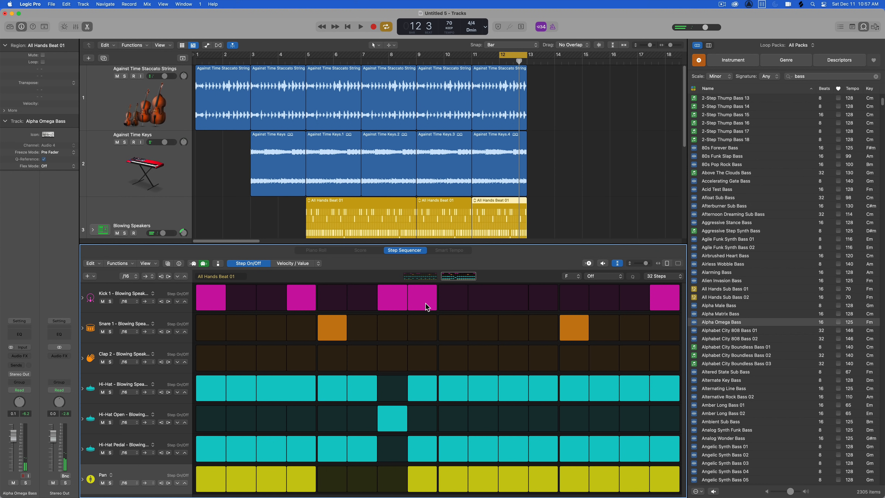
# Step: Turn off the two adjacent Kick 1 hits at steps 24 and 23 while listening to bar 12
pyautogui.click(423, 309)
pyautogui.press('space')
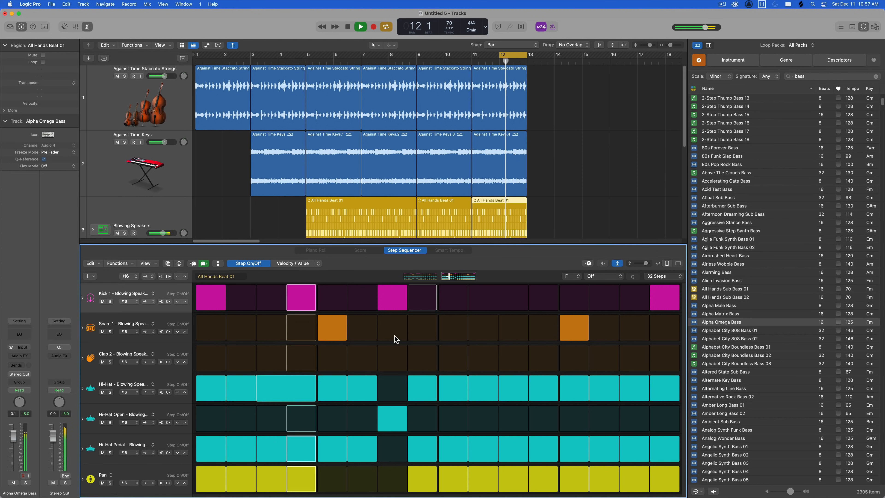
pyautogui.click(398, 300)
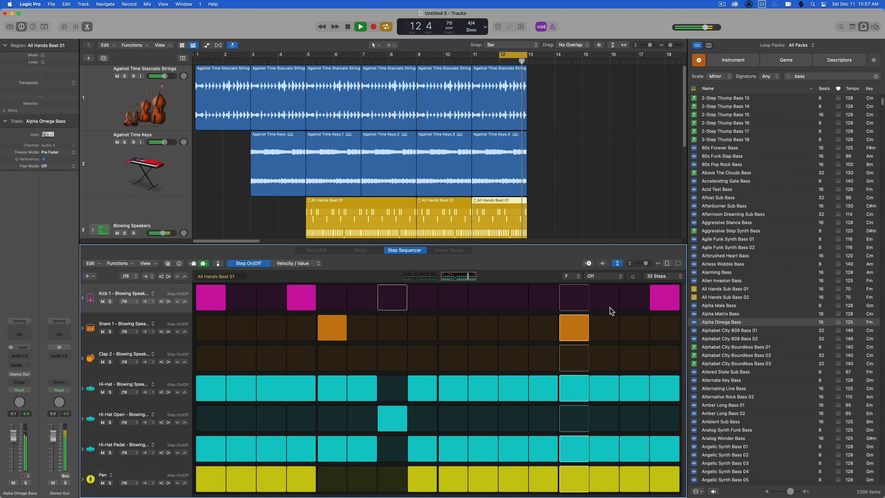
pyautogui.press('space')
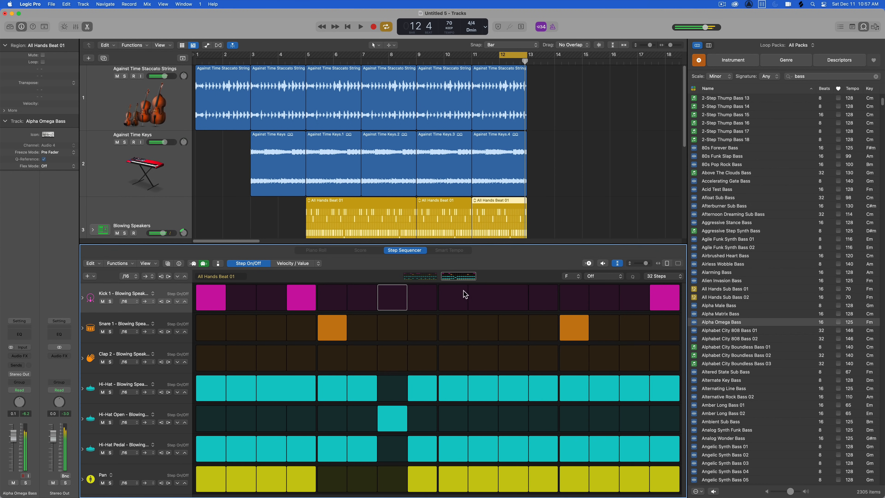
# Step: Turn on Kick 1 hits at steps 23, 25, 29 and 31 of the pattern
pyautogui.click(397, 303)
pyautogui.click(452, 300)
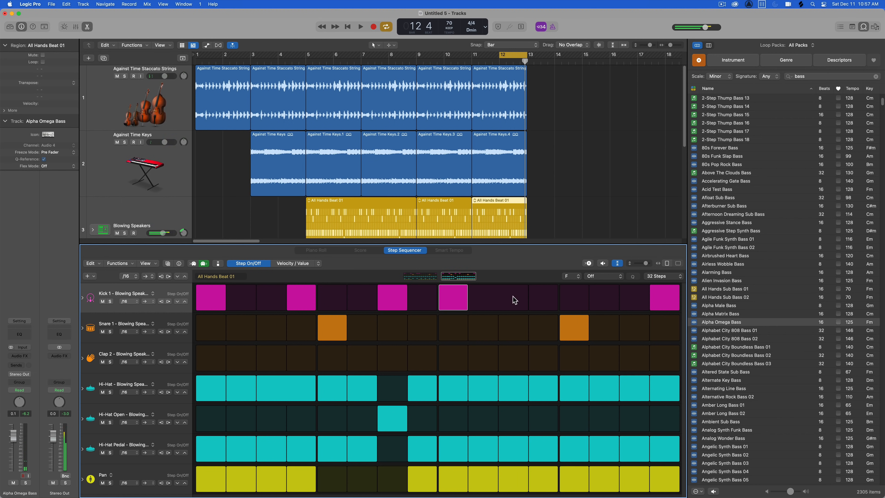
pyautogui.click(573, 300)
pyautogui.click(630, 302)
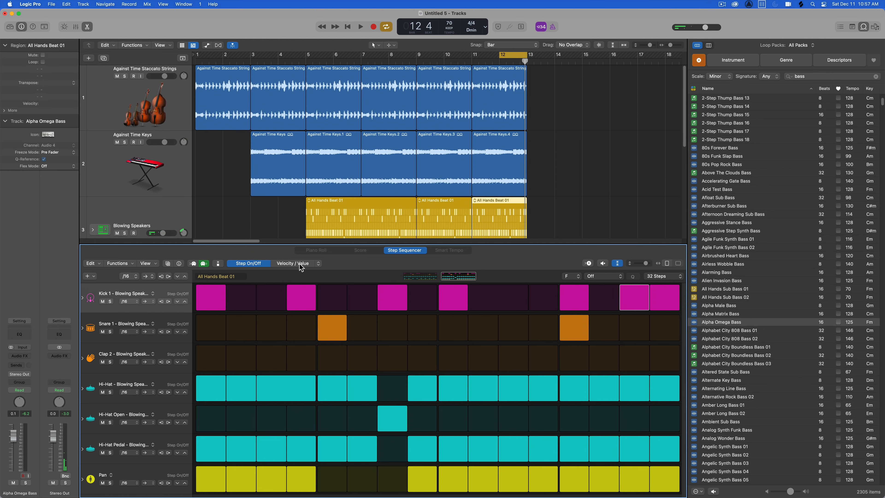
# Step: Try to tie Kick 1 step 26 in the Tie edit mode and return to Step On/Off editing
pyautogui.click(318, 264)
pyautogui.click(320, 280)
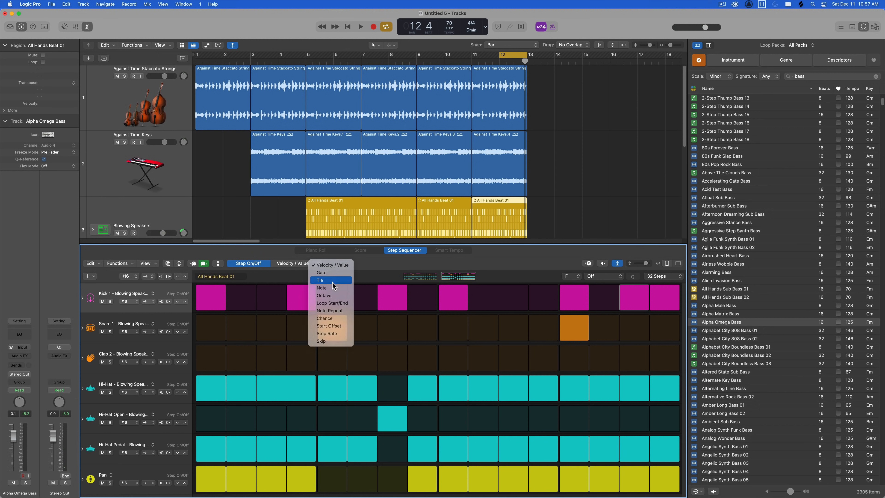
pyautogui.click(483, 299)
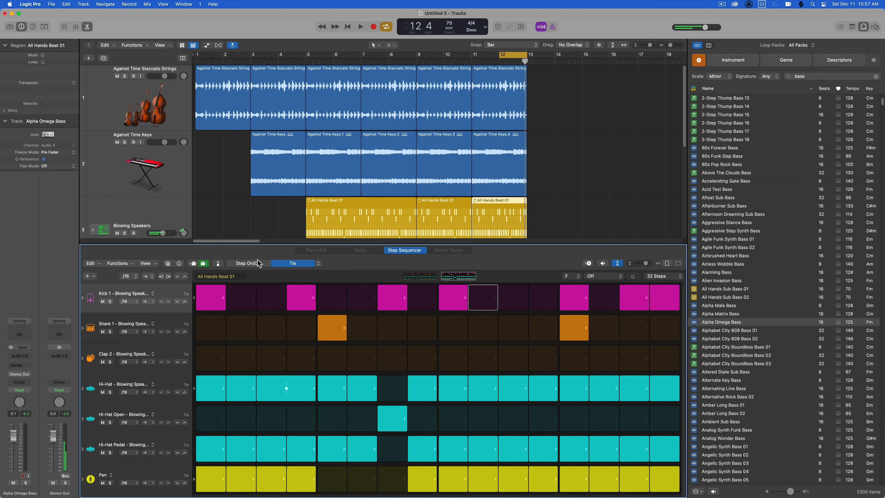
pyautogui.click(253, 263)
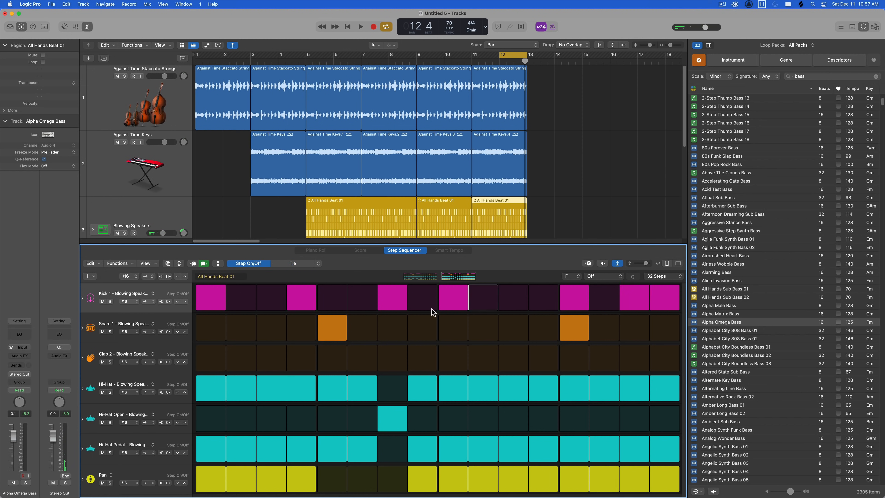
# Step: Turn on the Kick 1 hit at step 27, listen to bar 12, and close the Step Sequencer with cycling off
pyautogui.click(505, 306)
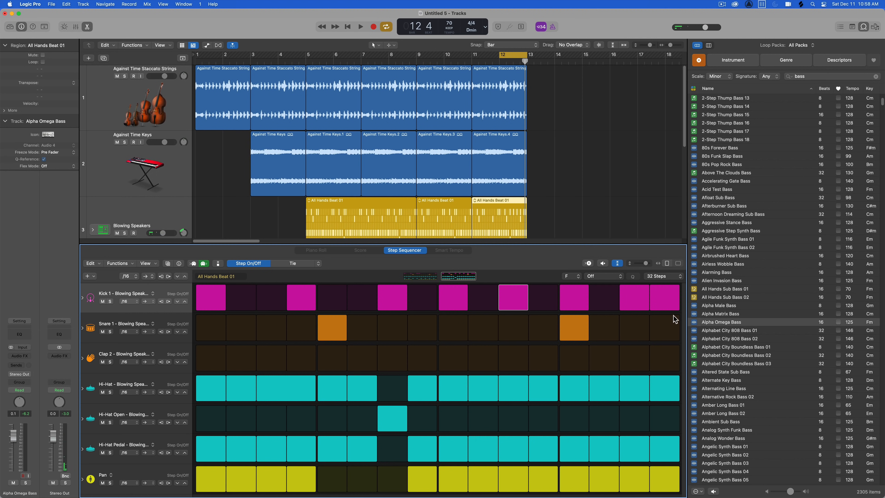
pyautogui.press('space')
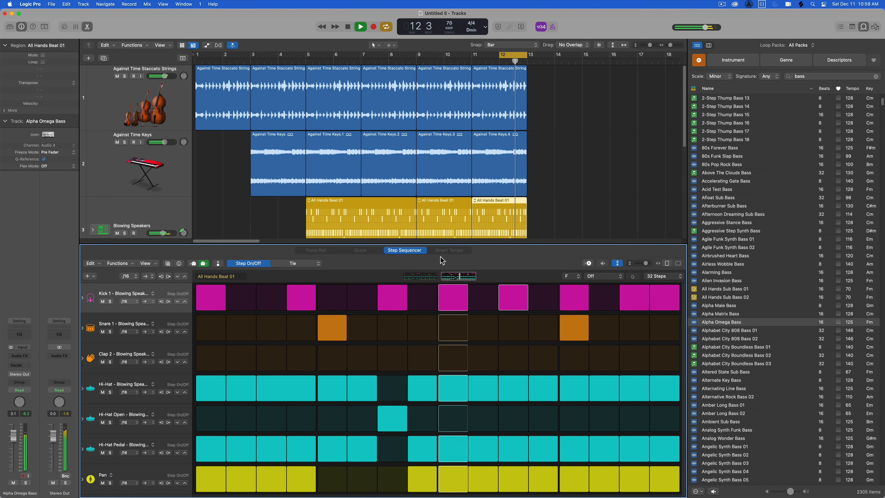
pyautogui.press('space')
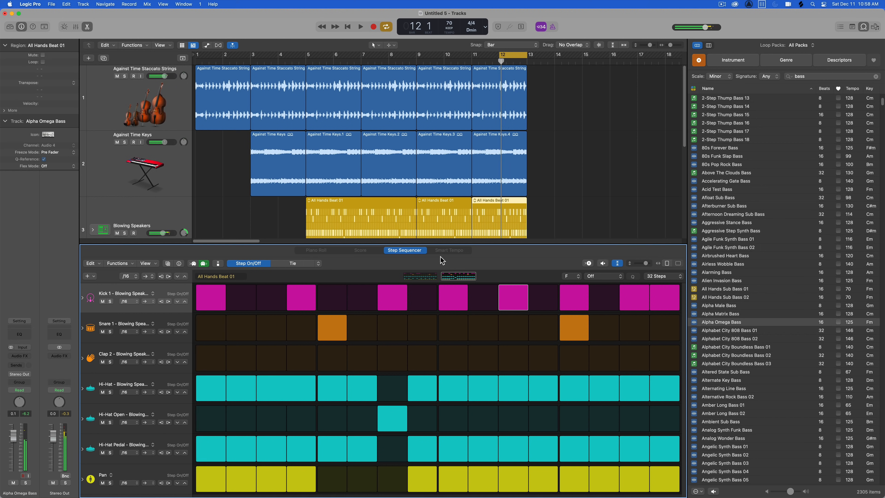
pyautogui.press('e')
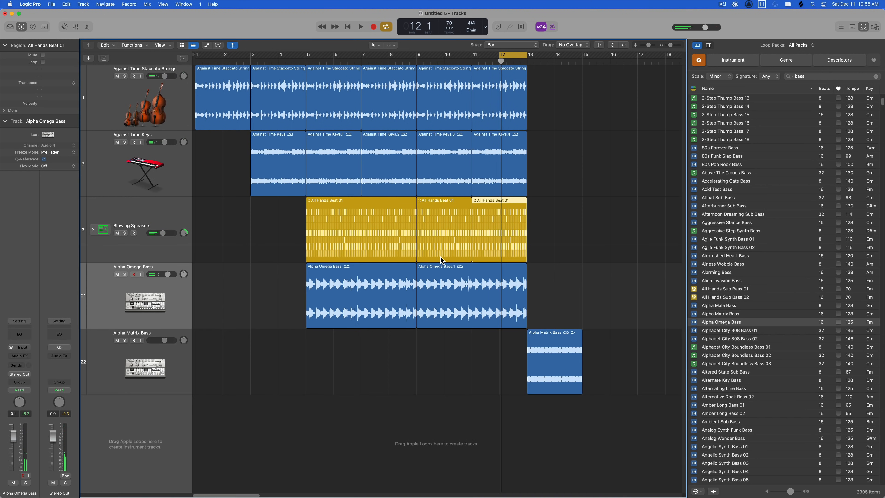
pyautogui.press('c')
# Step: Copy the first four-bar All Hands Beat 01 region to bar 13 and repeat the copy three times, up to bar 29
pyautogui.press('super+Left')
pyautogui.press('super+Left')
pyautogui.press('super+Left')
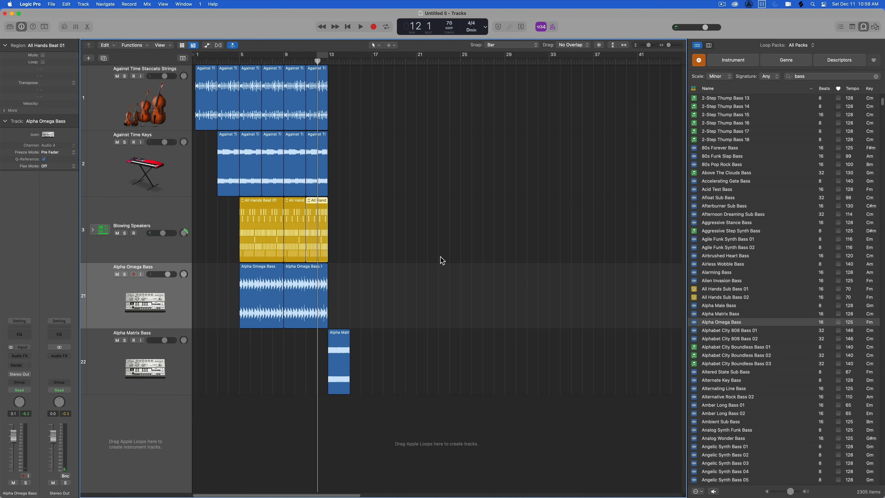
pyautogui.moveTo(397, 225); pyautogui.dragTo(271, 222)
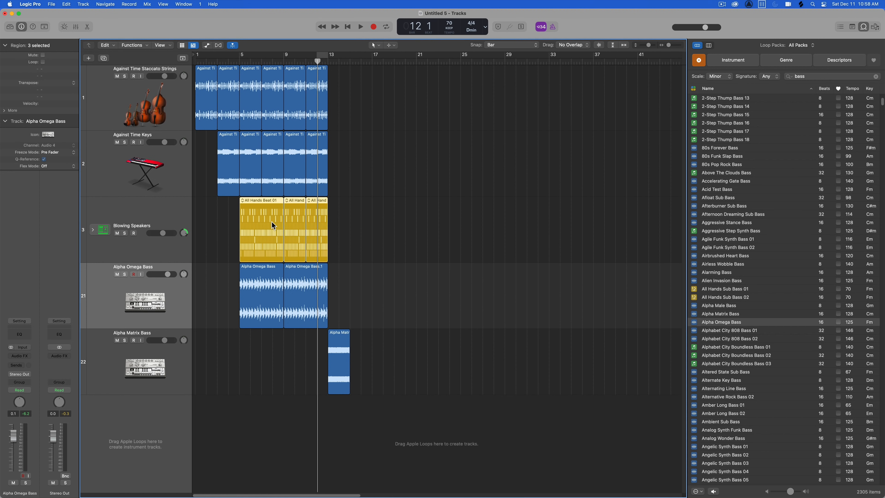
pyautogui.click(386, 227)
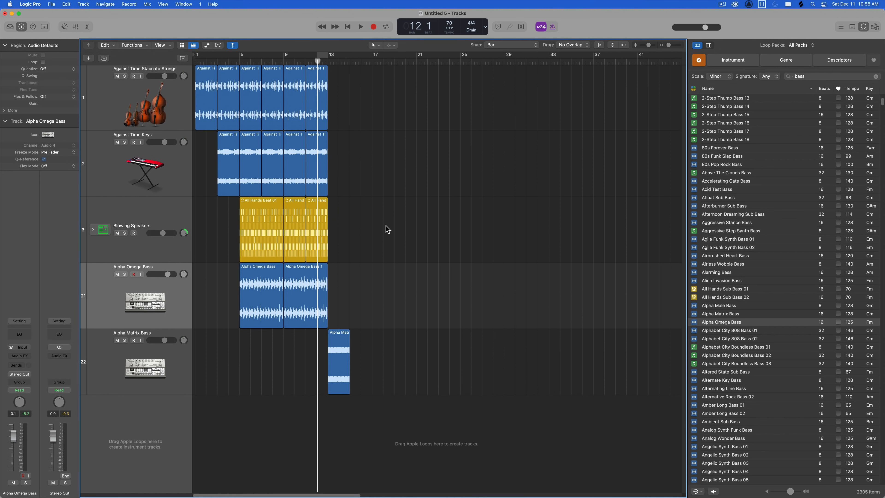
pyautogui.press('.')
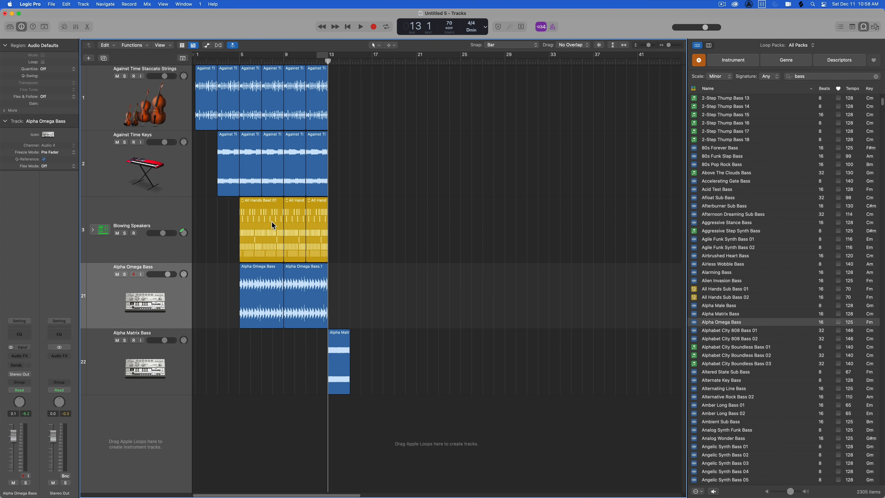
pyautogui.moveTo(272, 221); pyautogui.dragTo(357, 222)
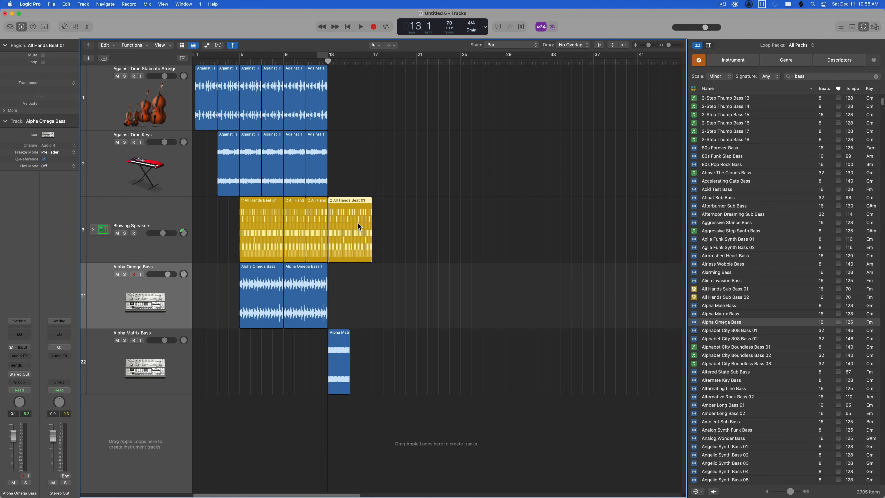
pyautogui.press('super+r')
pyautogui.press('super+r')
pyautogui.press('super+r')
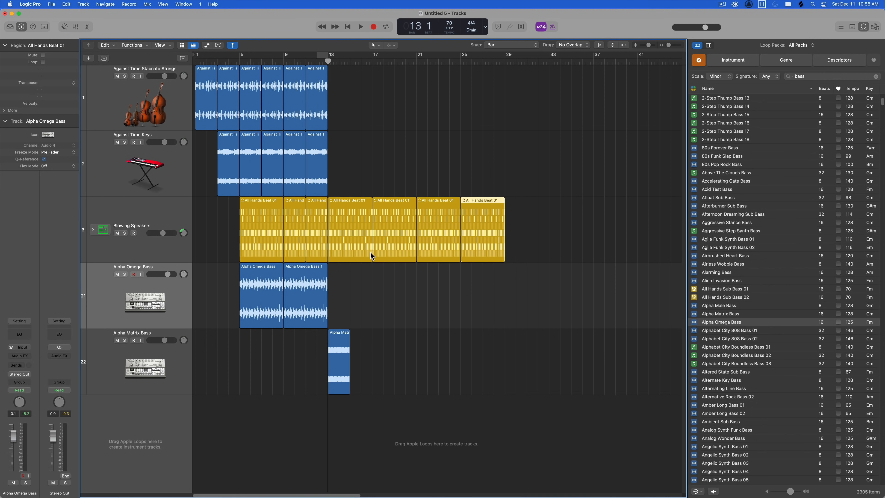
pyautogui.click(420, 265)
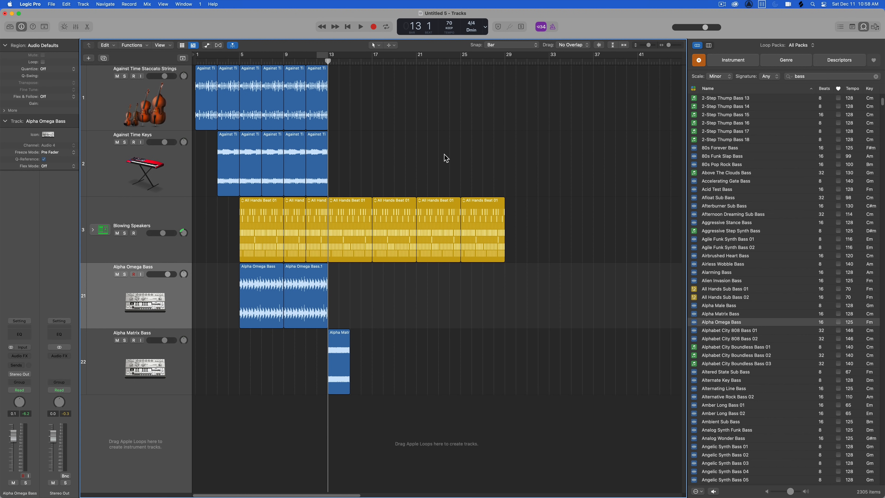
# Step: Repeat the Alpha Matrix Bass region at bar 13 seven times so the bass fills up to bar 29
pyautogui.click(345, 343)
pyautogui.press('super+r')
pyautogui.press('super+r')
pyautogui.press('super+r')
pyautogui.press('super+r')
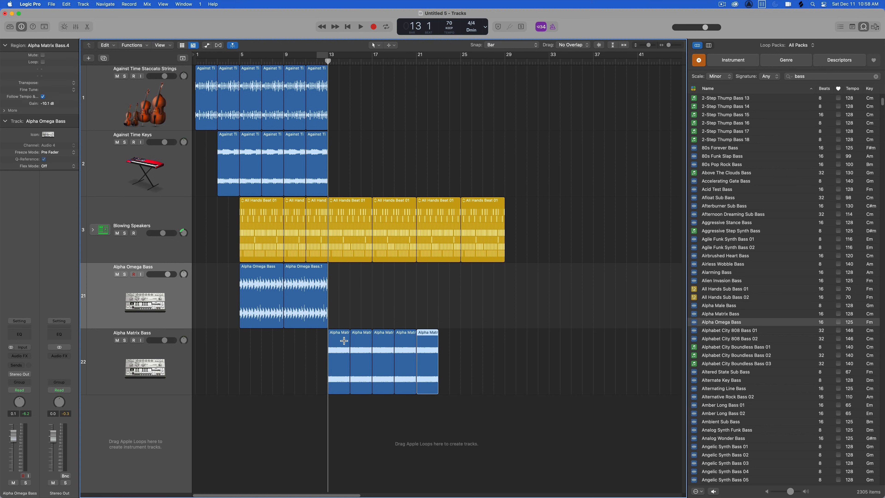
pyautogui.press('super+r')
pyautogui.press('super+r')
pyautogui.press('super+r')
# Step: Set the cycle range to the four beat regions from bar 13 to 29 and play the section
pyautogui.moveTo(346, 149); pyautogui.dragTo(472, 209)
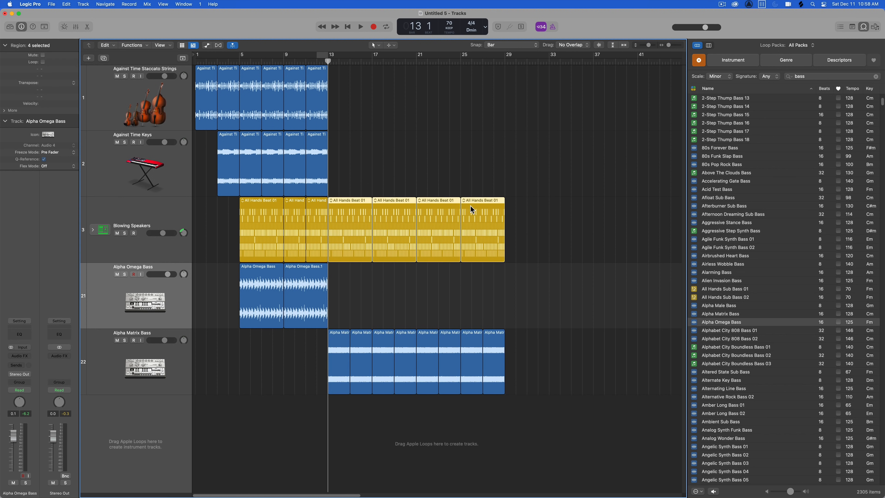
pyautogui.press('super+u')
pyautogui.click(482, 169)
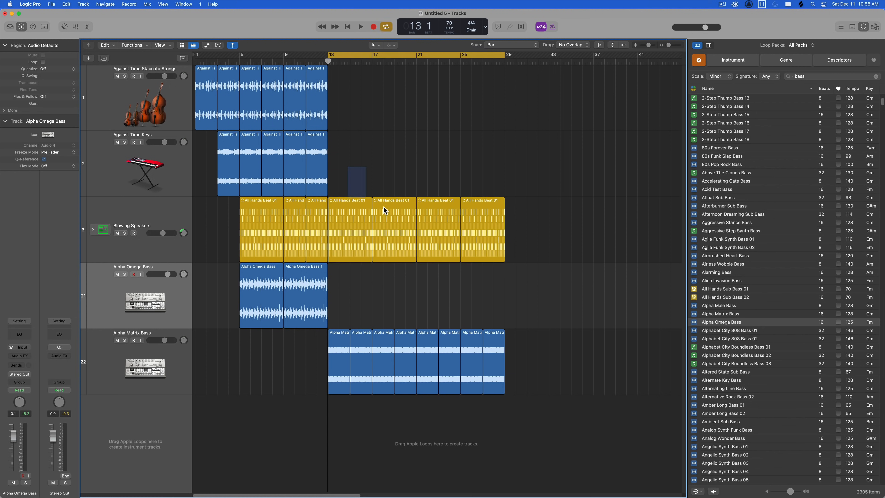
pyautogui.press('space')
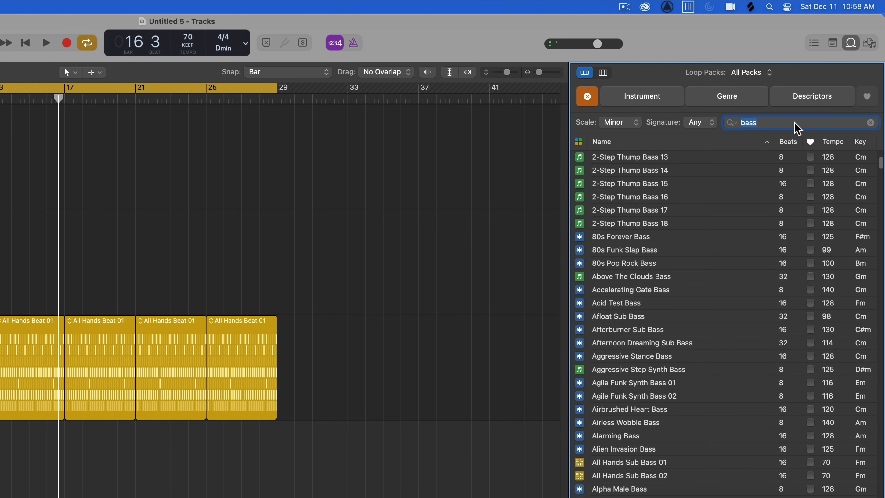
# Step: Search the Apple Loops for "synth lead", keeping the Minor scale filter
pyautogui.click(587, 97)
pyautogui.write('synth lead')
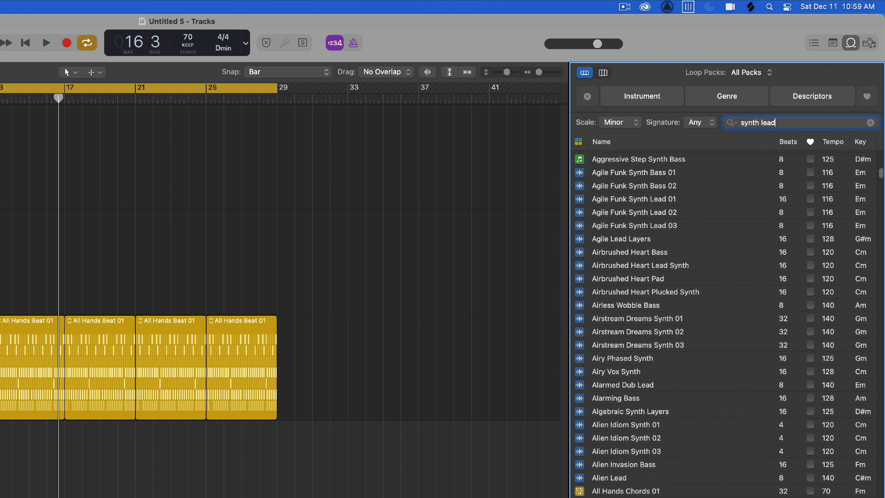
pyautogui.press('Return')
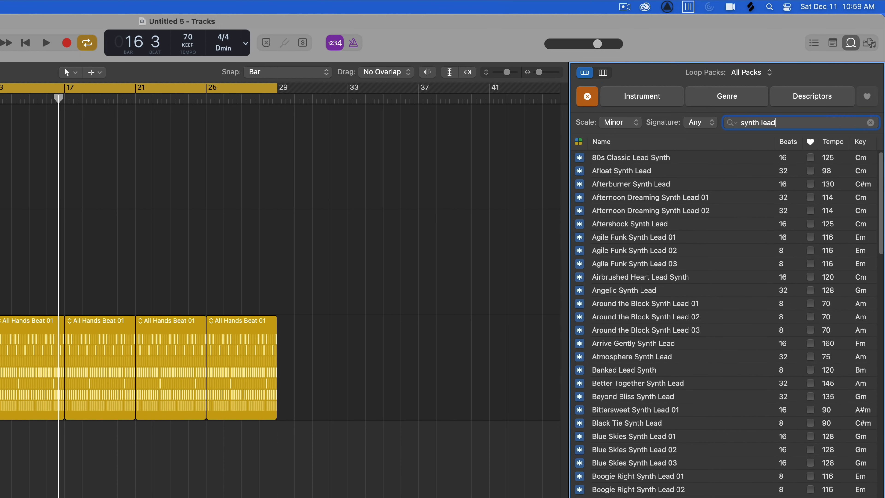
pyautogui.click(627, 124)
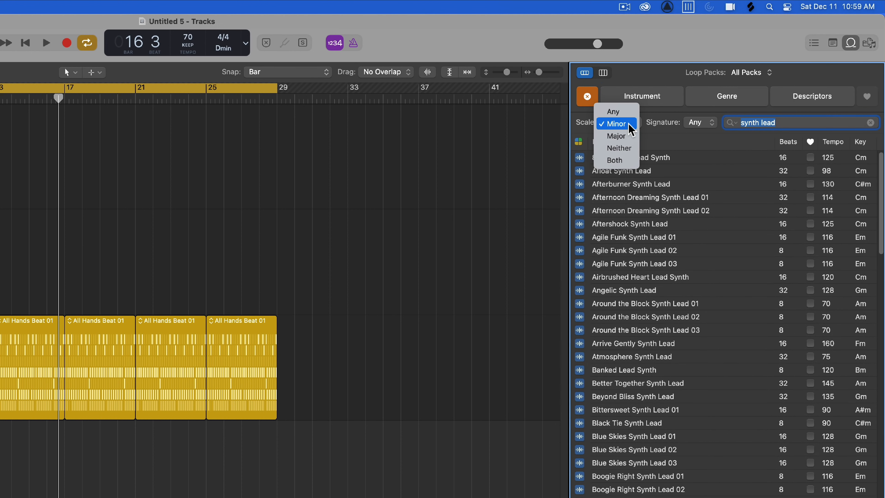
pyautogui.click(802, 122)
# Step: Audition the synth lead loops from Afloat Synth Lead down the list to Aftershock Synth Lead
pyautogui.click(637, 170)
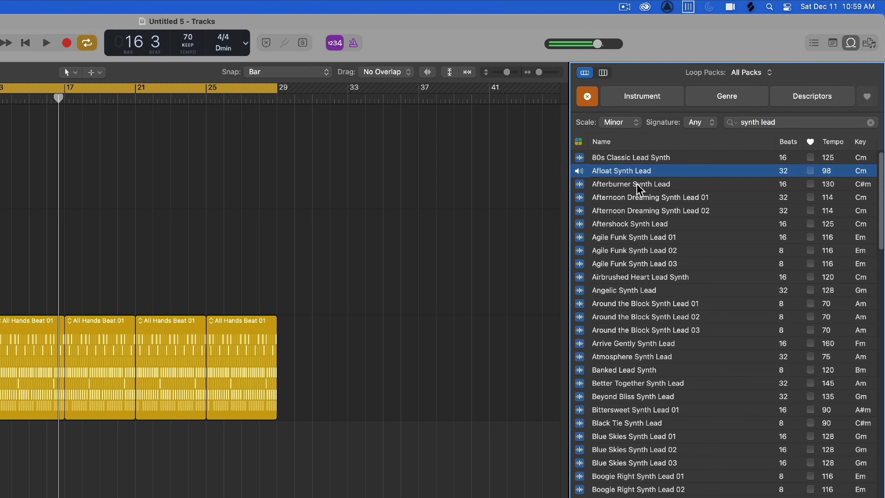
pyautogui.click(637, 184)
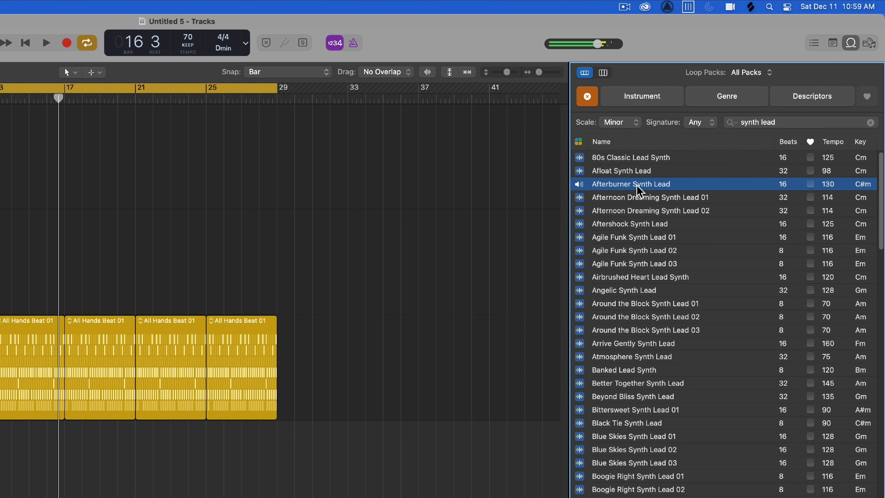
pyautogui.click(635, 197)
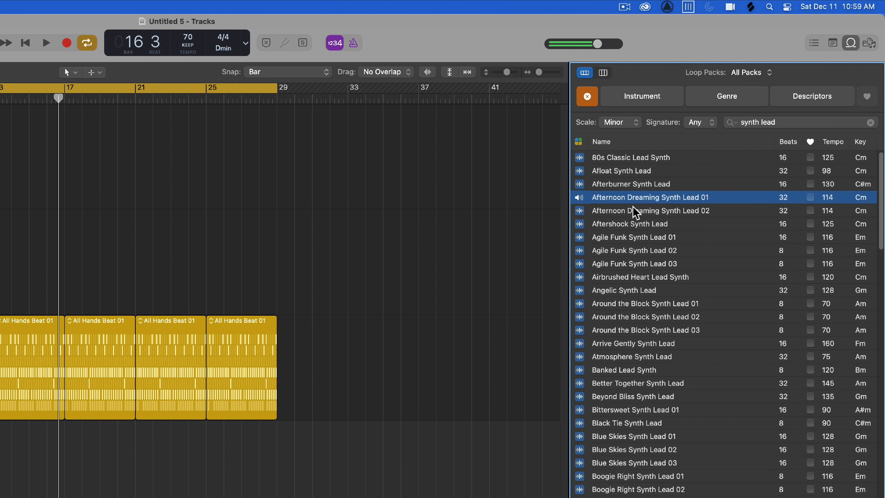
pyautogui.click(641, 211)
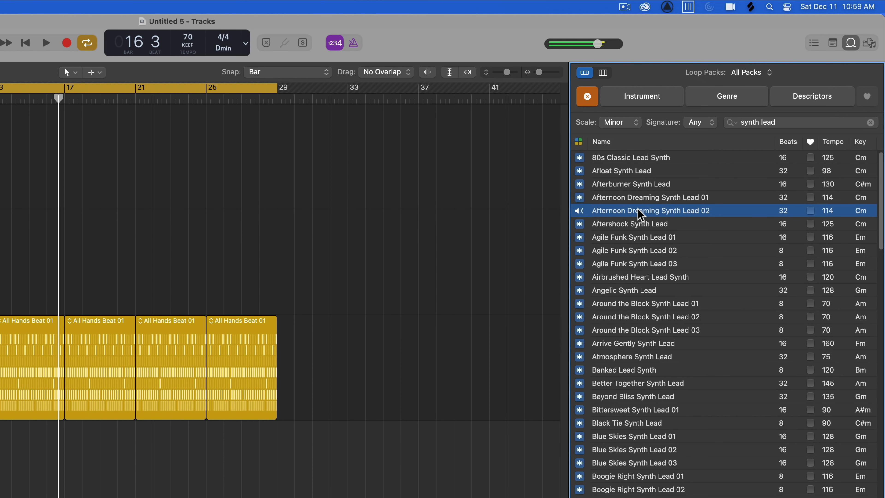
pyautogui.click(657, 225)
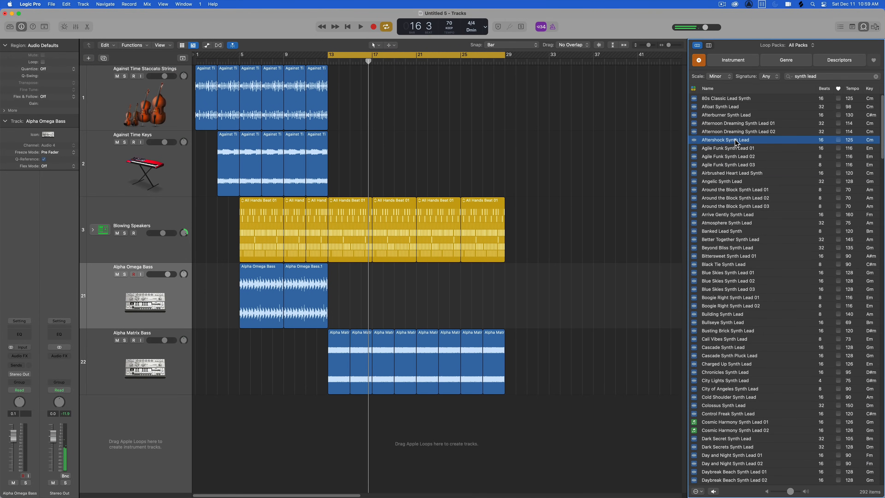
# Step: Add the Aftershock Synth Lead loop at bar 13 on a new track below Alpha Matrix Bass and listen to it
pyautogui.moveTo(736, 143); pyautogui.dragTo(344, 432)
pyautogui.click(409, 295)
pyautogui.press('space')
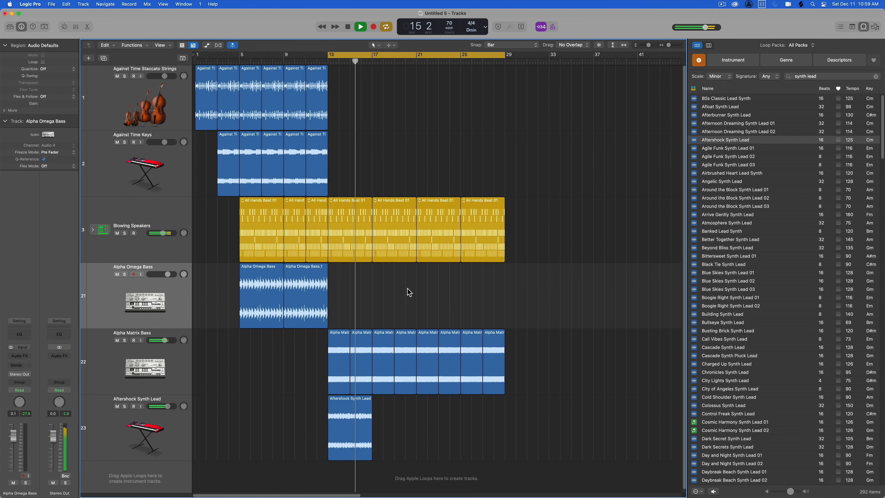
pyautogui.press('space')
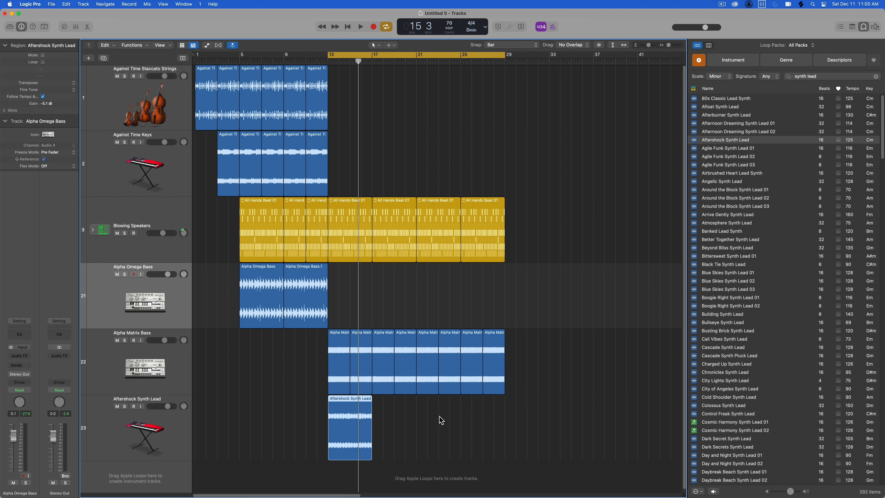
# Step: Duplicate the Aftershock Synth Lead region and trim both regions to two bars, at bars 15 to 17 and 19 to 21
pyautogui.moveTo(359, 430); pyautogui.dragTo(386, 427)
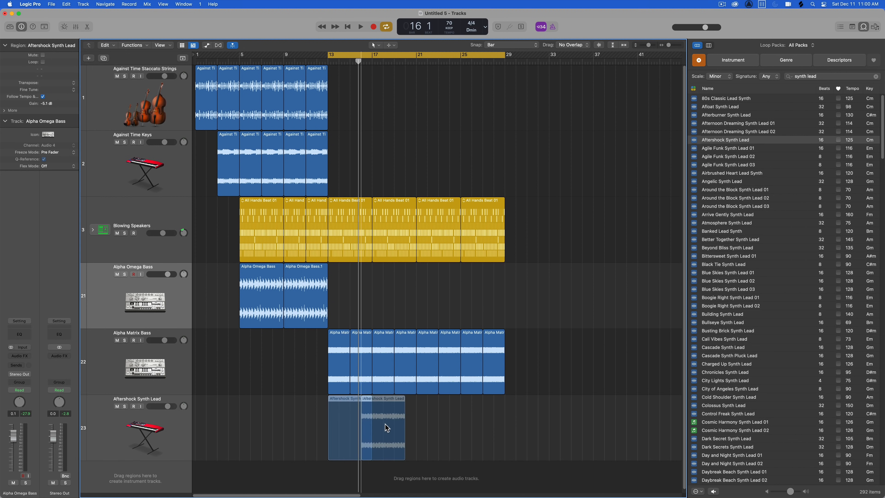
pyautogui.click(404, 423)
pyautogui.press('super+Right')
pyautogui.press('super+Right')
pyautogui.press('super+Right')
pyautogui.moveTo(474, 420)
pyautogui.mouseDown()
pyautogui.moveTo(399, 417)
pyautogui.moveTo(470, 428)
pyautogui.mouseUp()
pyautogui.click(350, 424)
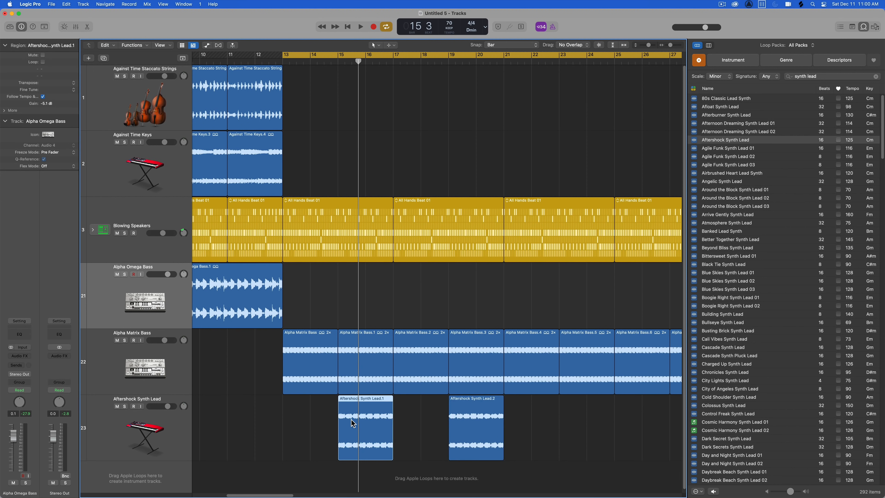
pyautogui.click(468, 435)
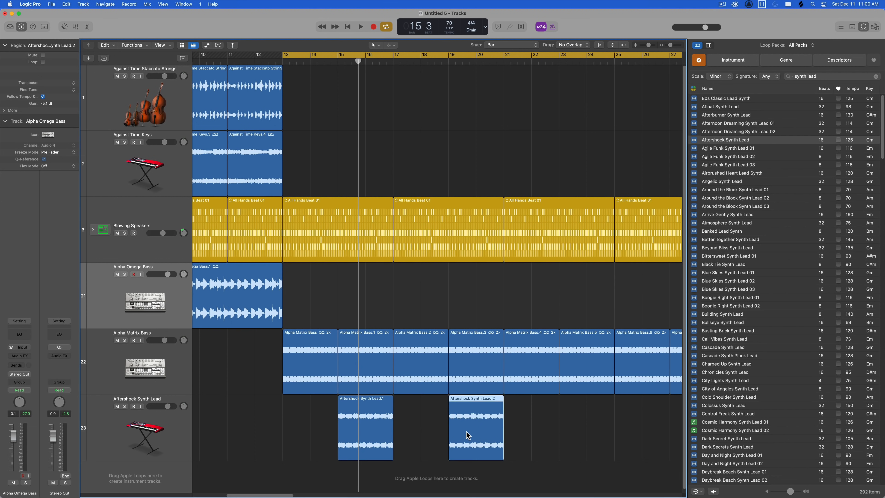
# Step: Play the section from bar 13 to hear the trimmed synth lead, with the whole arrangement in view
pyautogui.press('space')
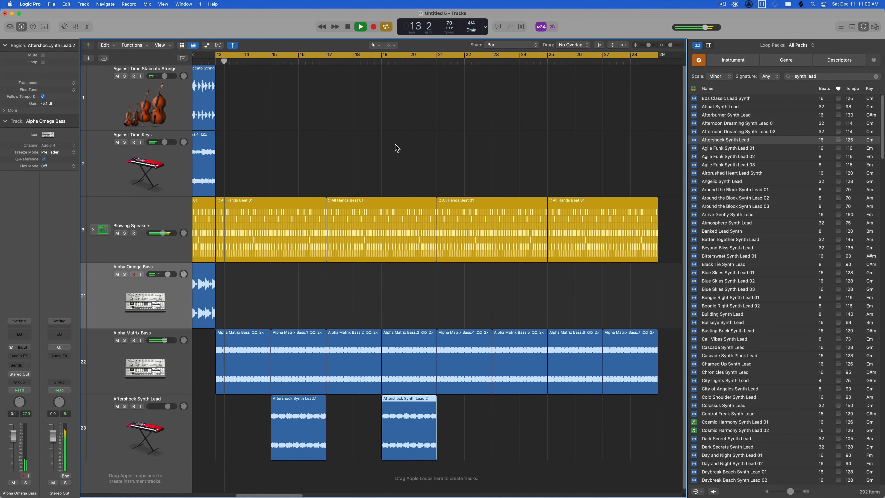
pyautogui.press('super+Up')
pyautogui.press('super+Up')
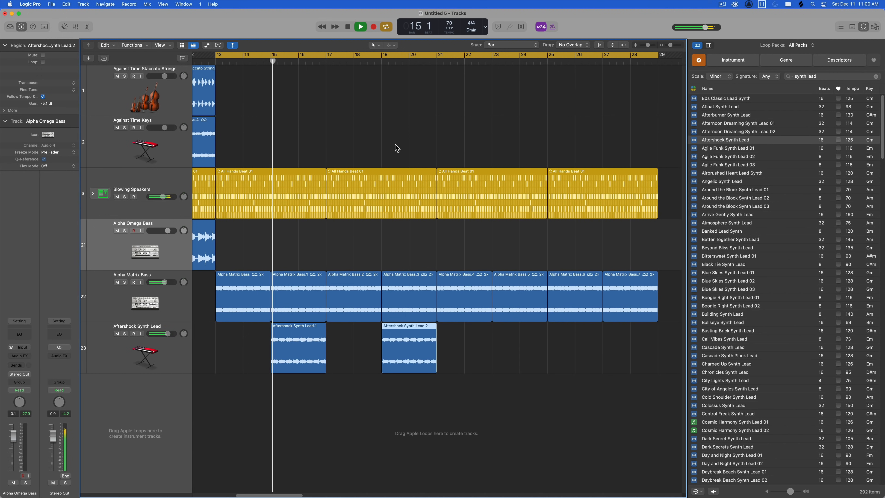
pyautogui.press('super+Left')
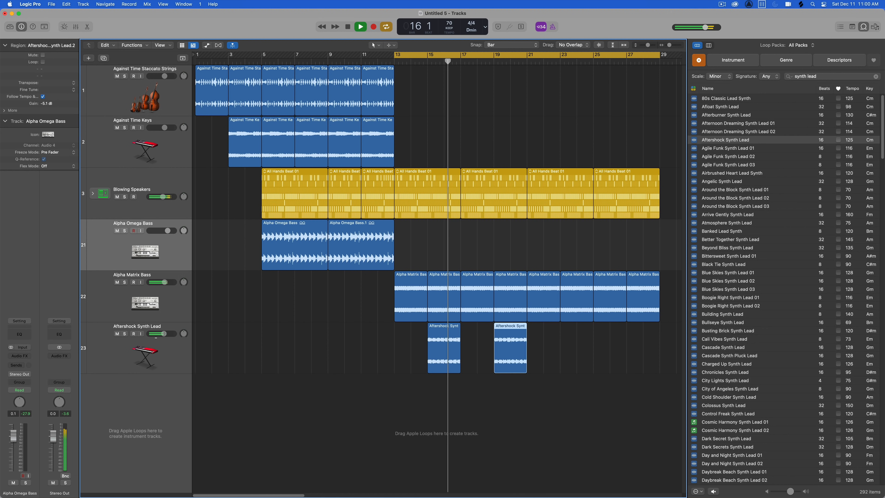
# Step: Set Alpha Omega Bass to -0.6 dB and Aftershock Synth Lead to -4.0 dB in the Mixer, and fine-tune the Alpha Matrix Bass level
pyautogui.press('x')
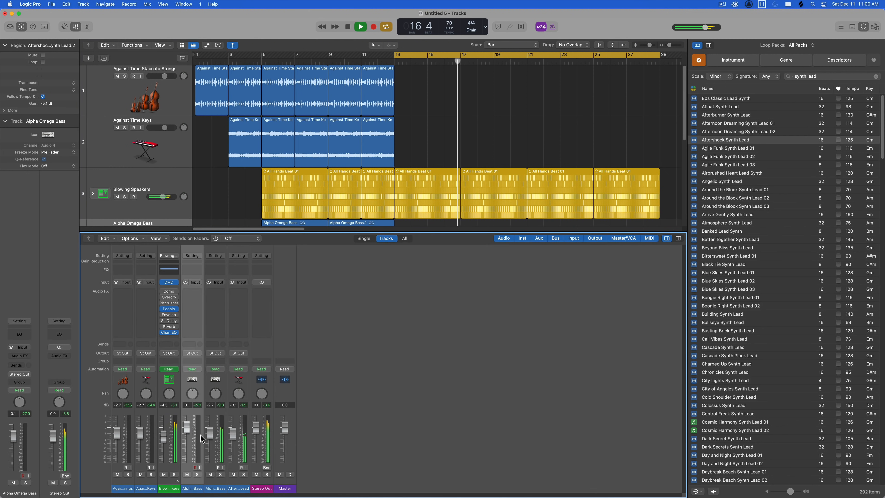
pyautogui.moveTo(186, 427); pyautogui.dragTo(187, 429)
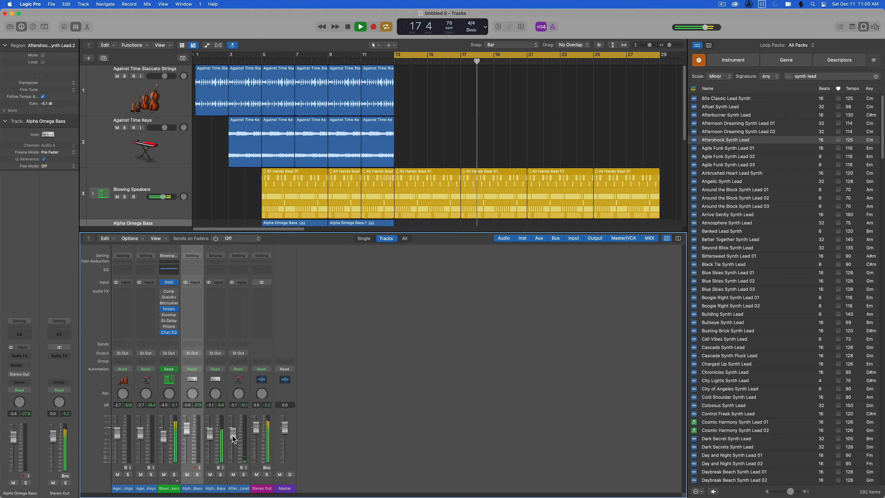
pyautogui.click(215, 434)
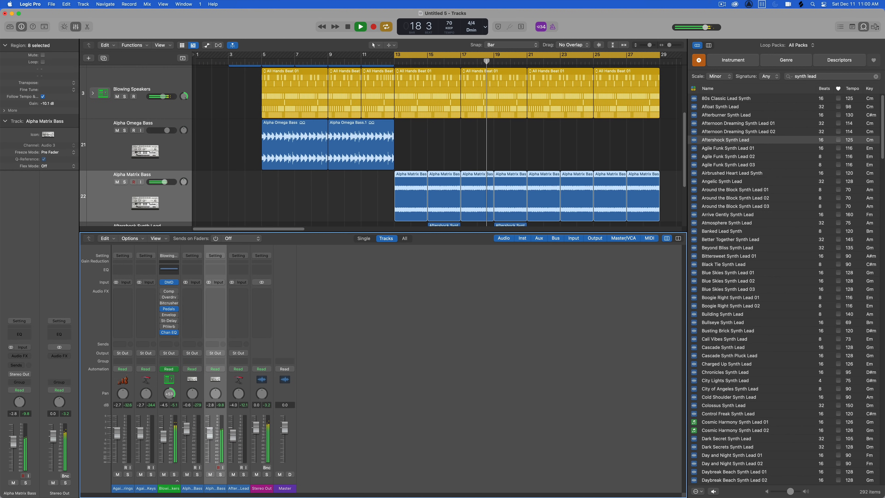
pyautogui.press('x')
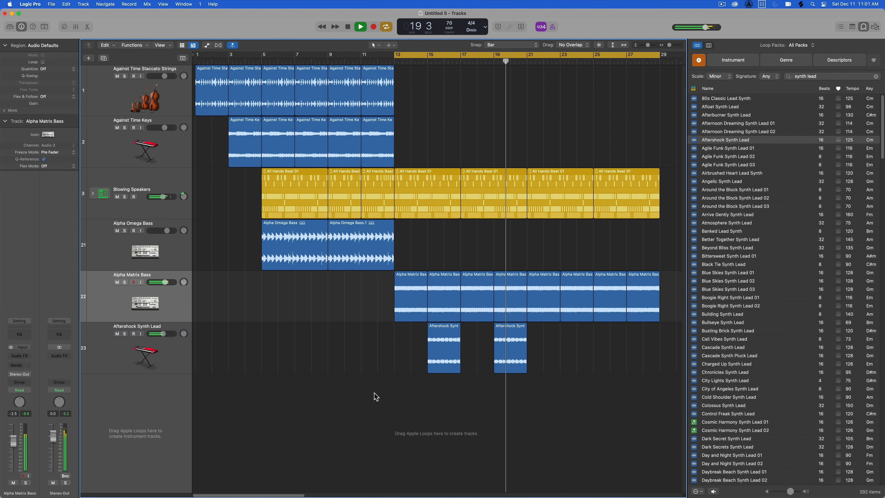
# Step: Copy four Against Time Staccato Strings and four Against Time Keys regions to bars 21 to 29 and play that range as a cycle
pyautogui.hscroll(5, 333, 365)
pyautogui.hscroll(2, 353, 132)
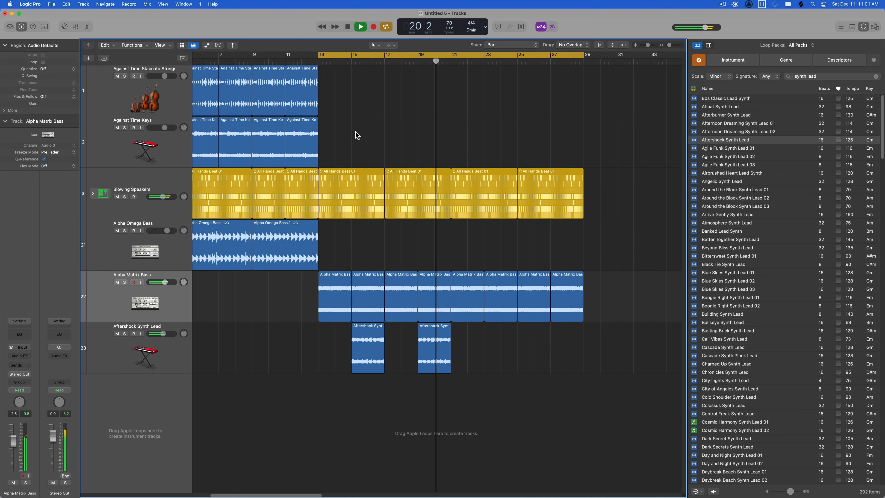
pyautogui.hscroll(-1, 361, 132)
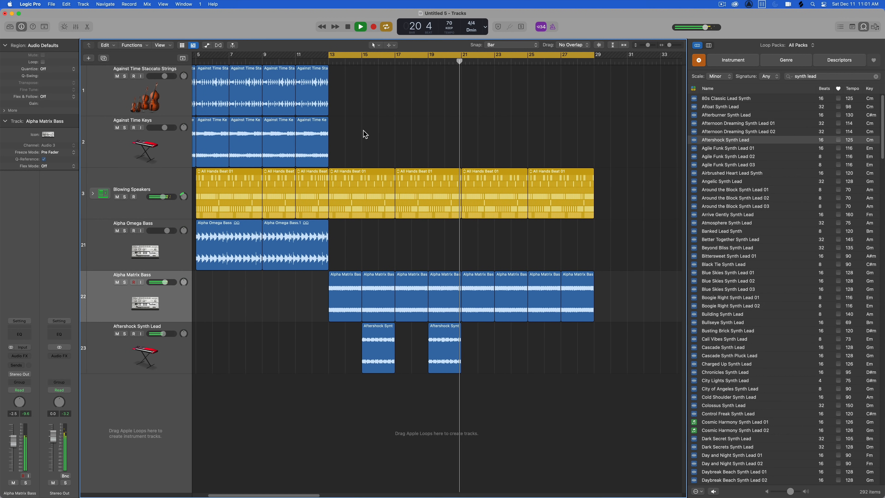
pyautogui.press('space')
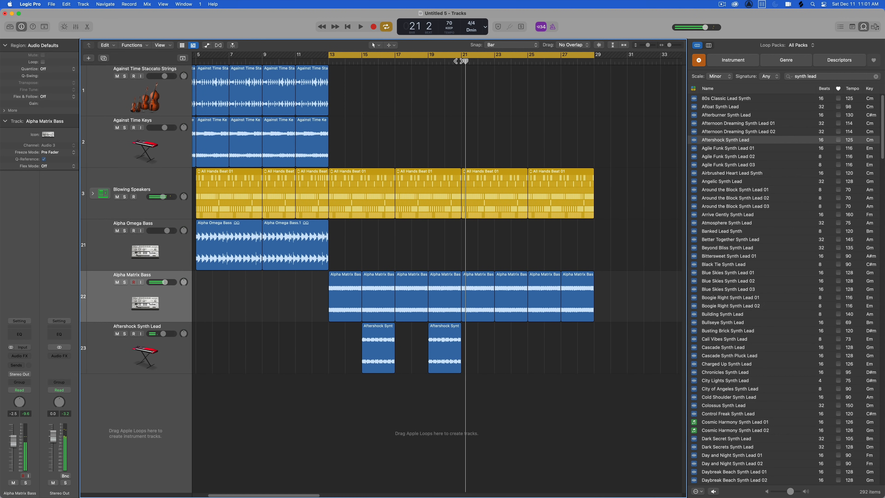
pyautogui.click(458, 61)
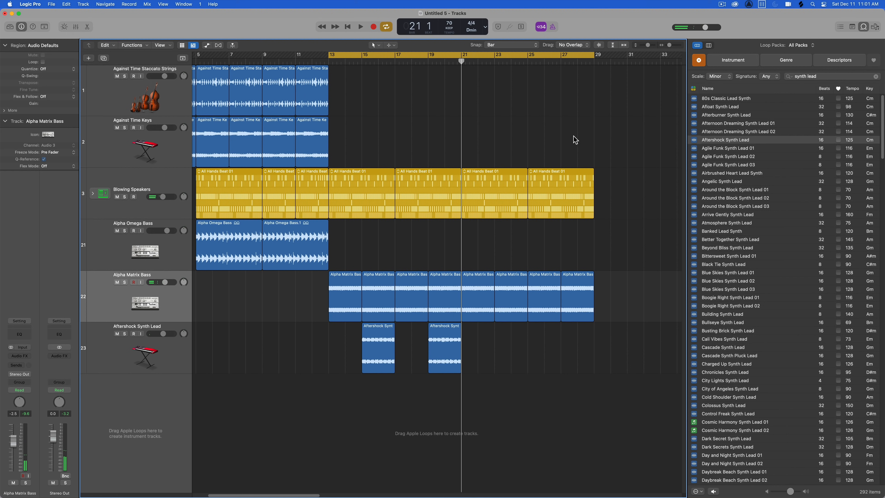
pyautogui.hscroll(-2, 416, 126)
pyautogui.moveTo(393, 146); pyautogui.dragTo(484, 154)
pyautogui.moveTo(371, 83); pyautogui.dragTo(559, 142)
pyautogui.moveTo(559, 142); pyautogui.dragTo(571, 138)
pyautogui.press('u')
pyautogui.press('space')
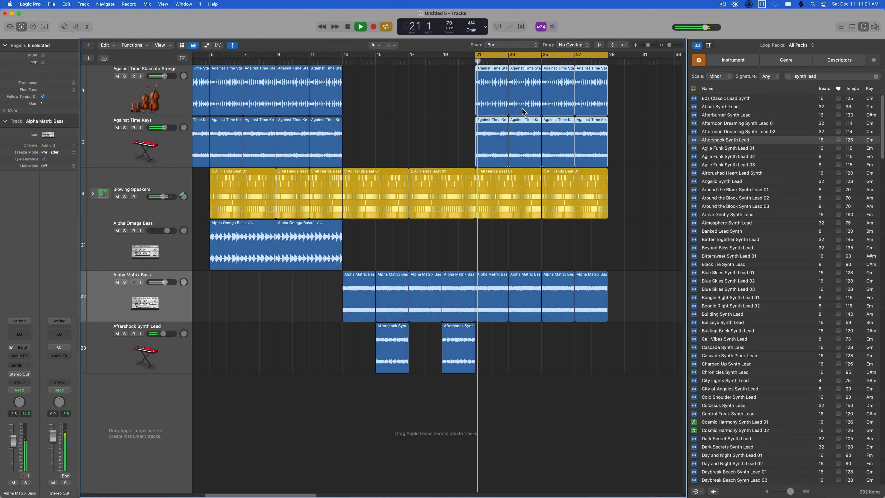
pyautogui.click(417, 106)
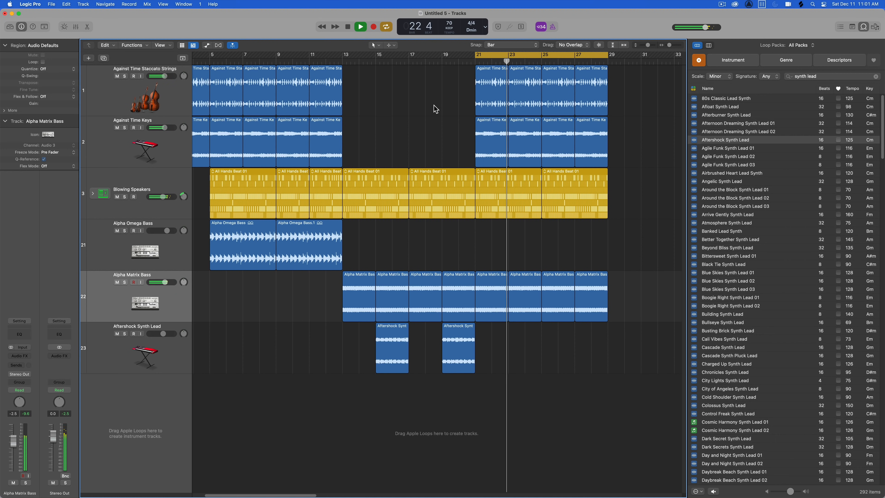
# Step: Delete the four Staccato Strings regions at bars 21 to 29 and listen to the section without them
pyautogui.press('space')
pyautogui.moveTo(440, 90); pyautogui.dragTo(466, 89)
pyautogui.moveTo(493, 253); pyautogui.dragTo(591, 285)
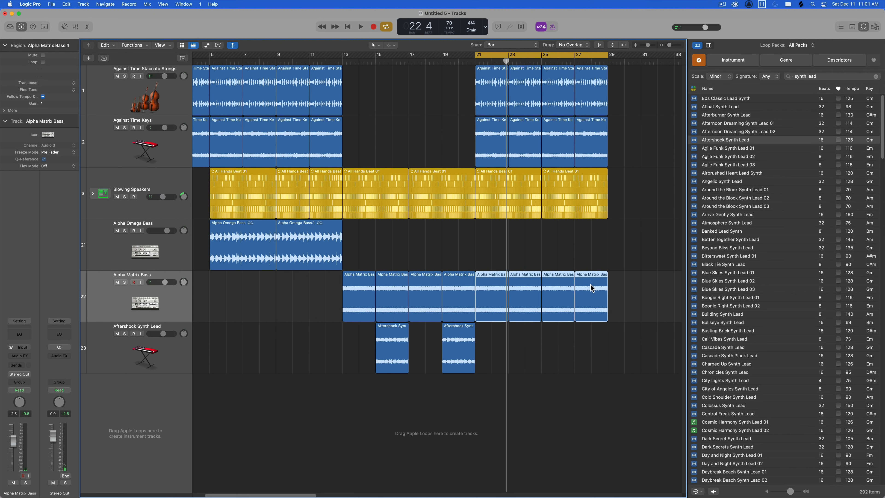
pyautogui.moveTo(638, 95); pyautogui.dragTo(476, 88)
pyautogui.press('Delete')
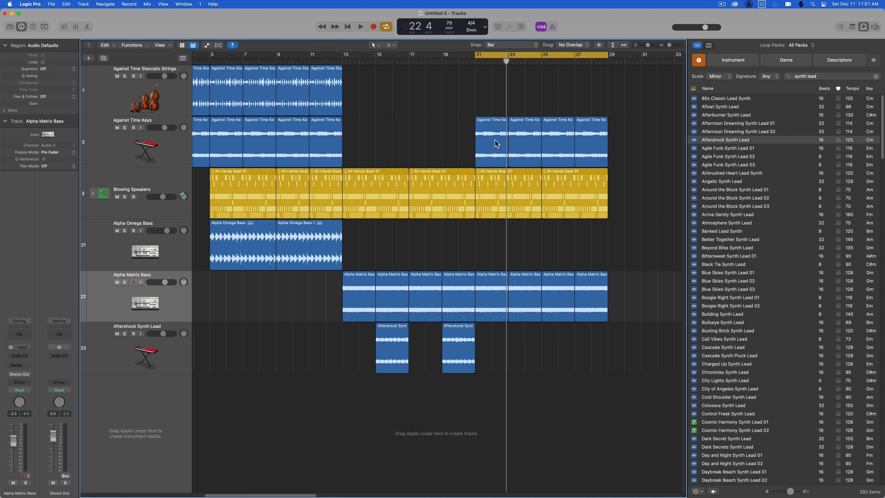
pyautogui.press('space')
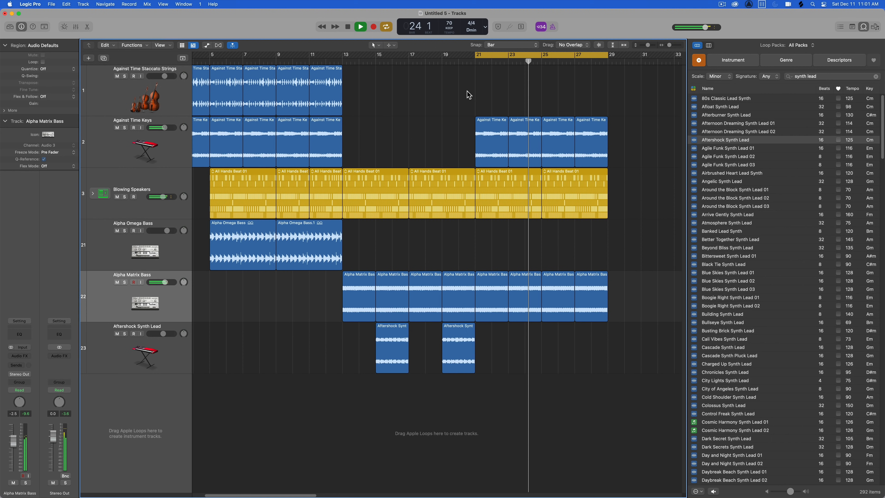
pyautogui.press('space')
# Step: Turn off the cycle and repeat all regions on every track from bar 5 onward once, with the copies starting at bar 29
pyautogui.press('super+Left')
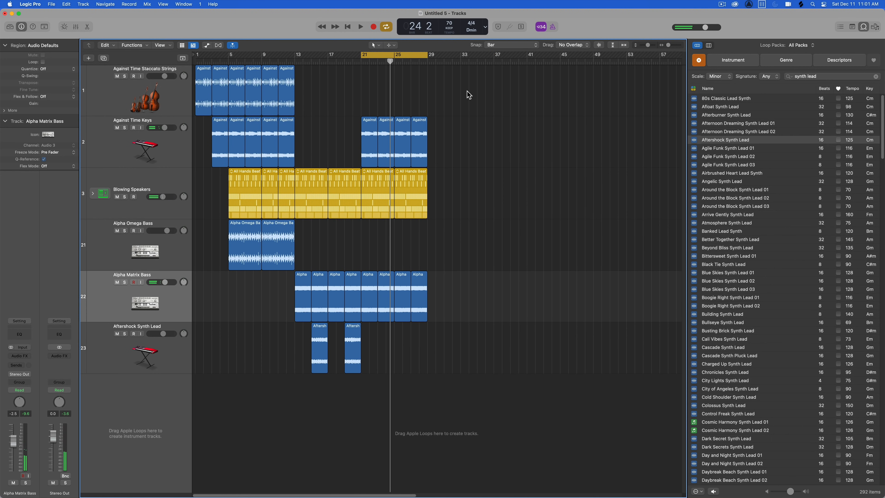
pyautogui.press('c')
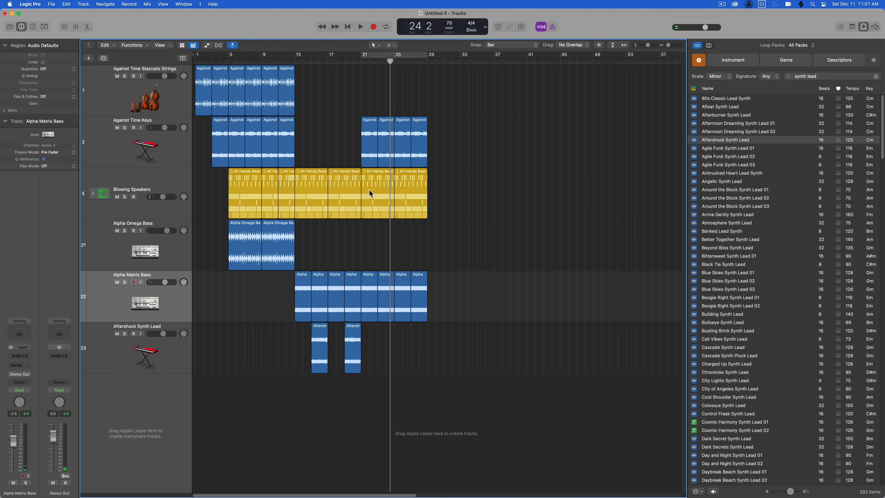
pyautogui.moveTo(481, 122); pyautogui.dragTo(296, 371)
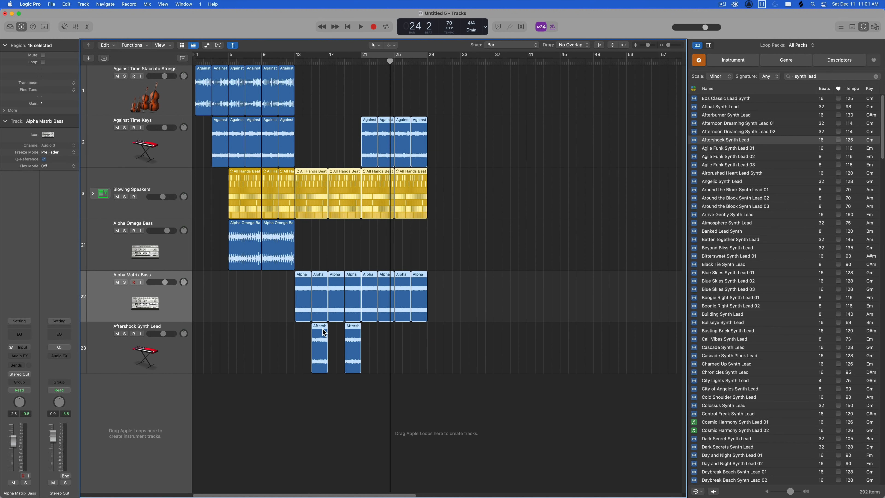
pyautogui.click(337, 114)
pyautogui.moveTo(361, 96); pyautogui.dragTo(421, 140)
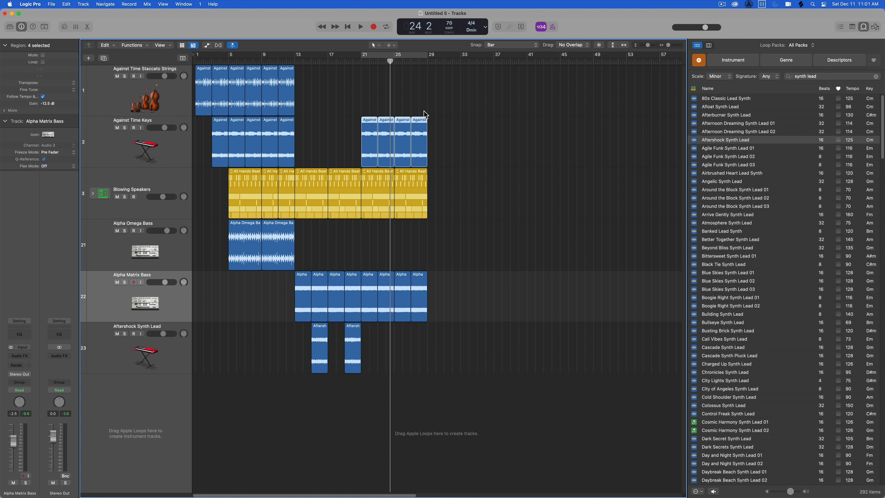
pyautogui.click(308, 82)
pyautogui.click(230, 60)
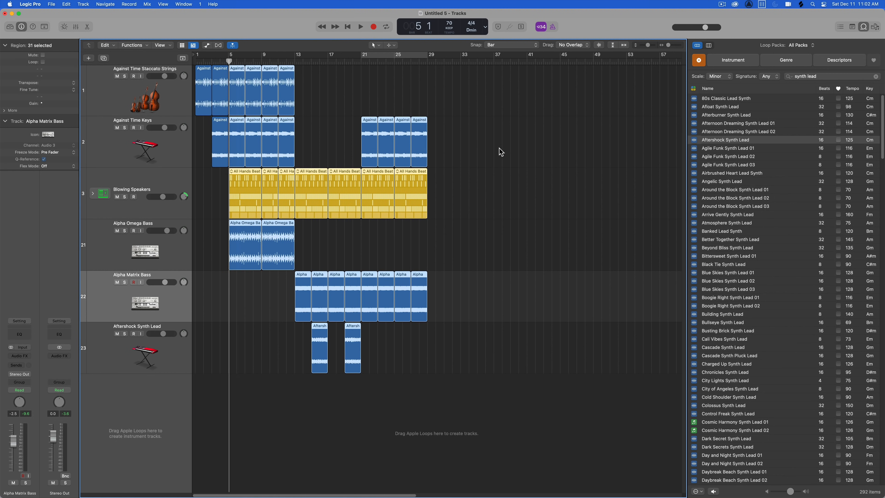
pyautogui.moveTo(495, 92); pyautogui.dragTo(238, 384)
pyautogui.press('super+r')
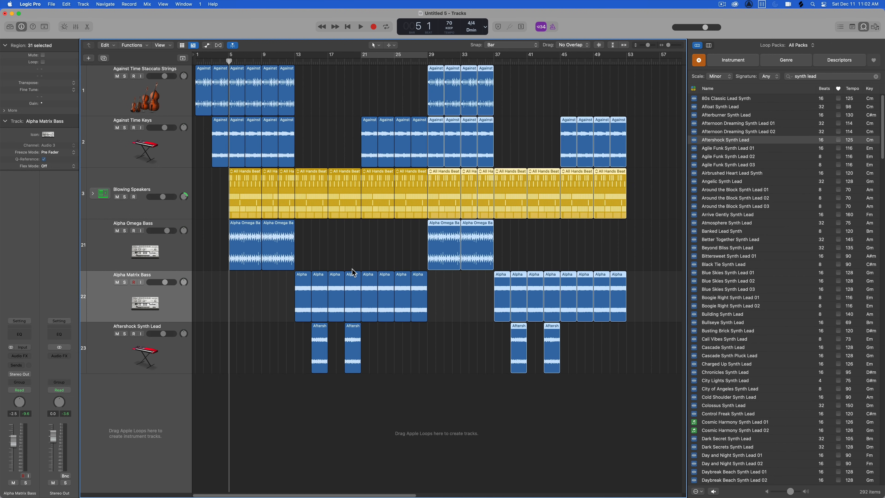
# Step: Delete the keys, beat and Alpha Matrix Bass regions at bars 45 to 53
pyautogui.click(314, 106)
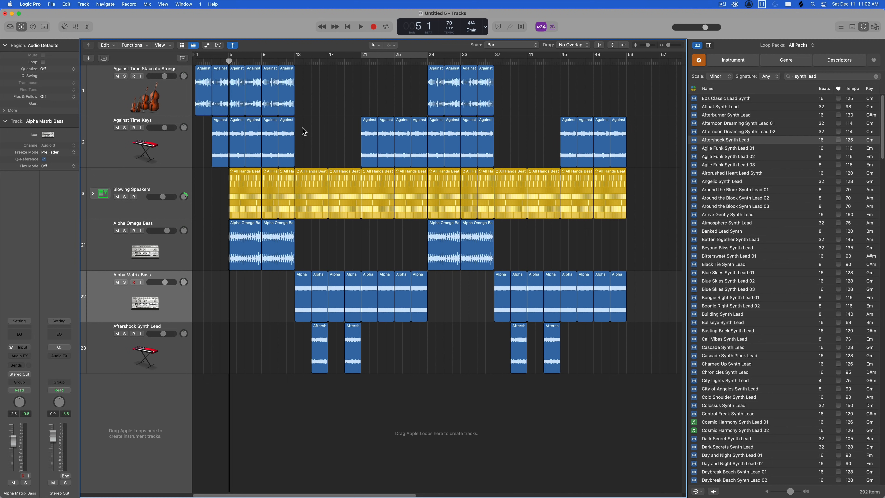
pyautogui.moveTo(302, 129); pyautogui.dragTo(348, 197)
pyautogui.moveTo(366, 97); pyautogui.dragTo(416, 137)
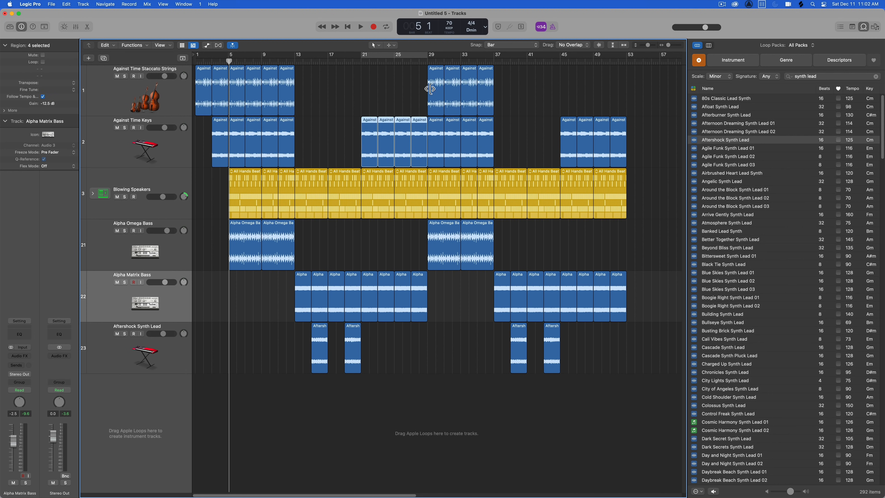
pyautogui.moveTo(399, 82); pyautogui.dragTo(495, 90)
pyautogui.moveTo(563, 99); pyautogui.dragTo(641, 308)
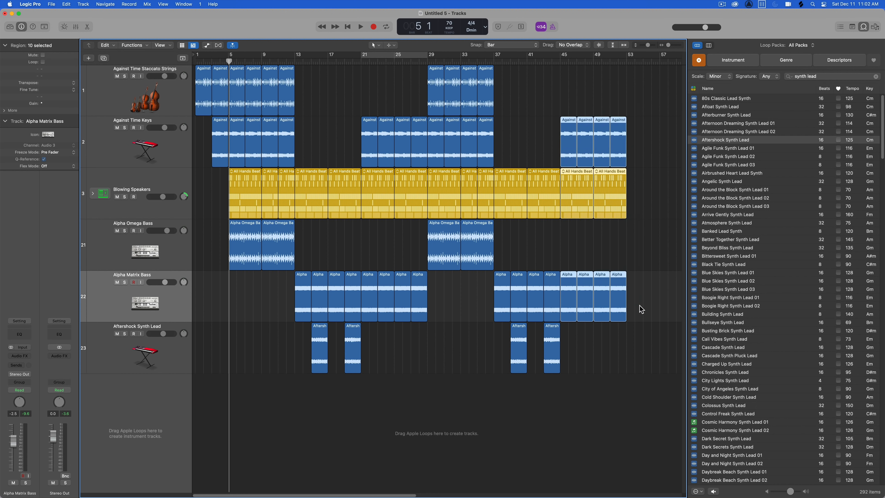
pyautogui.press('Delete')
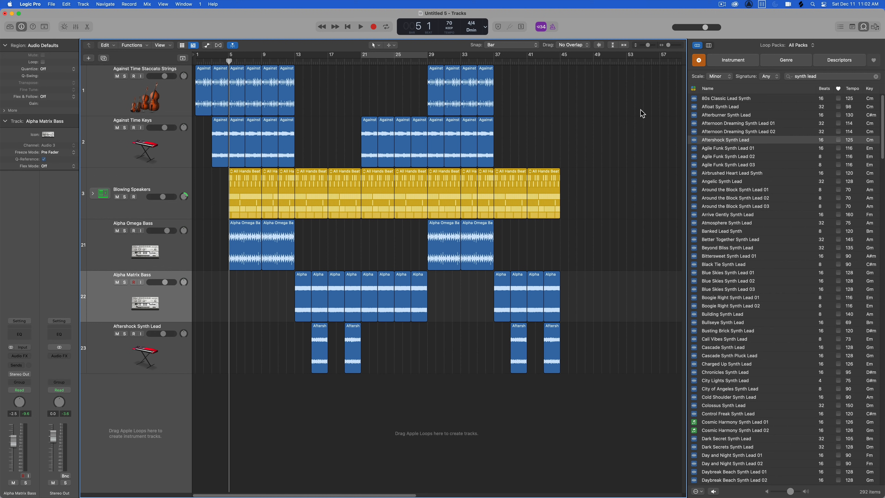
# Step: Switch the control bar display to Custom to check the song's time position at bar 45
pyautogui.click(484, 26)
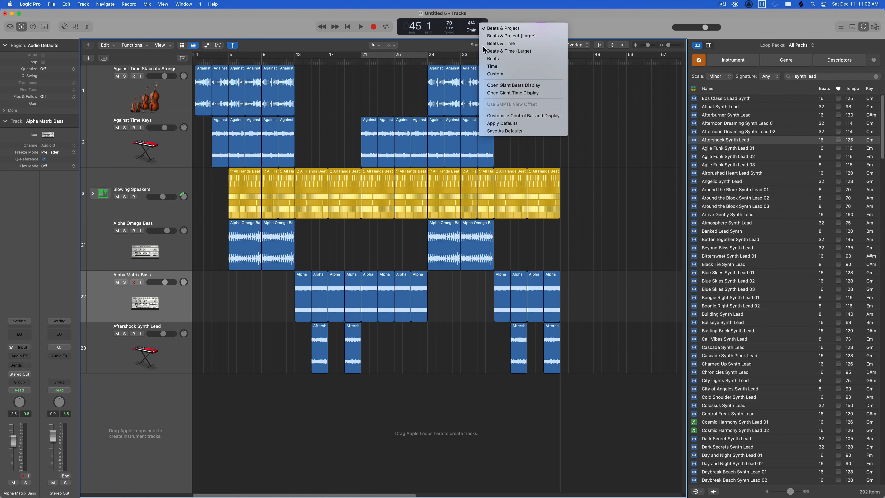
pyautogui.click(519, 72)
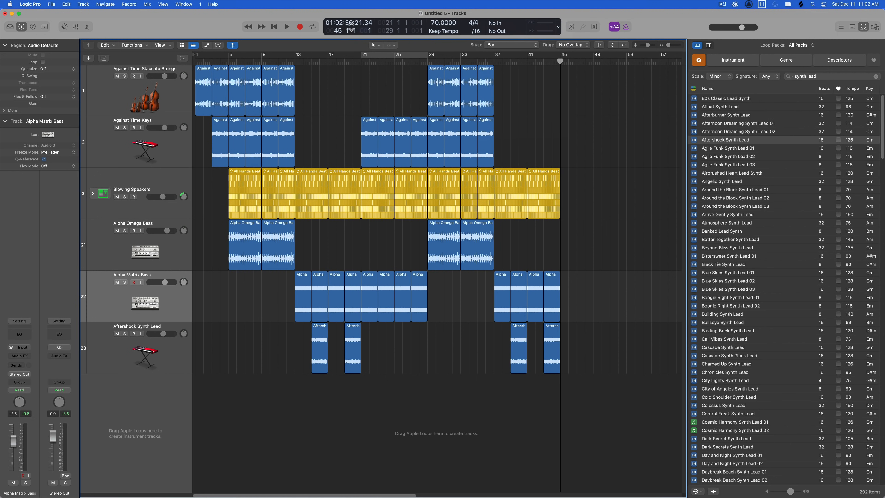
pyautogui.moveTo(560, 60); pyautogui.dragTo(560, 86)
# Step: Search the loops for "light synth" and preview several results, including Dark Secrets Synth FX and Dark Secrets Synth Pluck 01
pyautogui.hscroll(10, 544, 115)
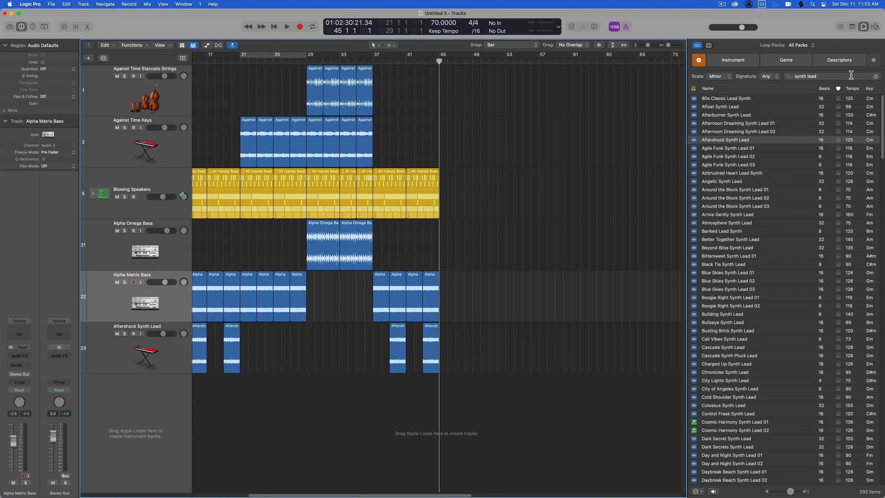
pyautogui.click(840, 75)
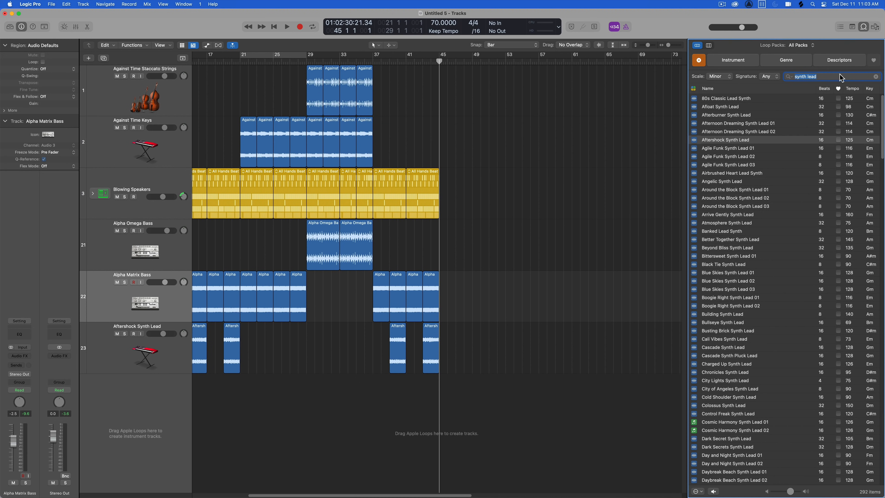
pyautogui.write('light synth')
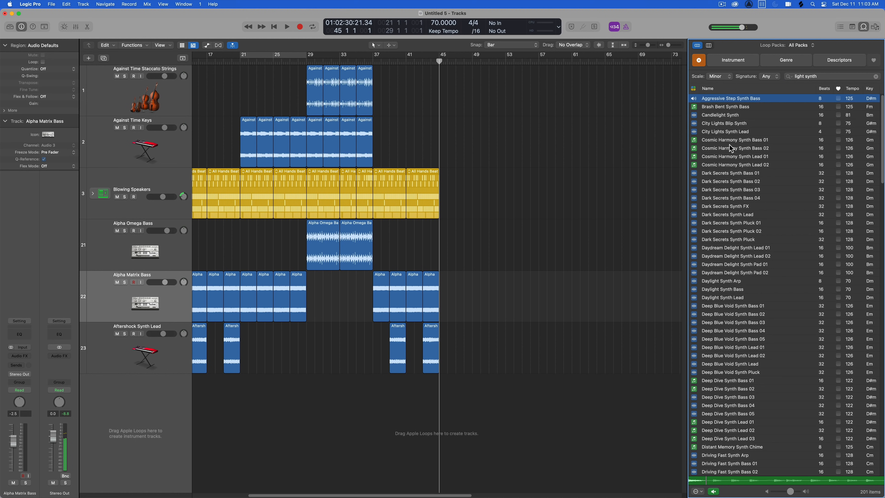
pyautogui.click(732, 148)
pyautogui.click(724, 164)
pyautogui.click(719, 206)
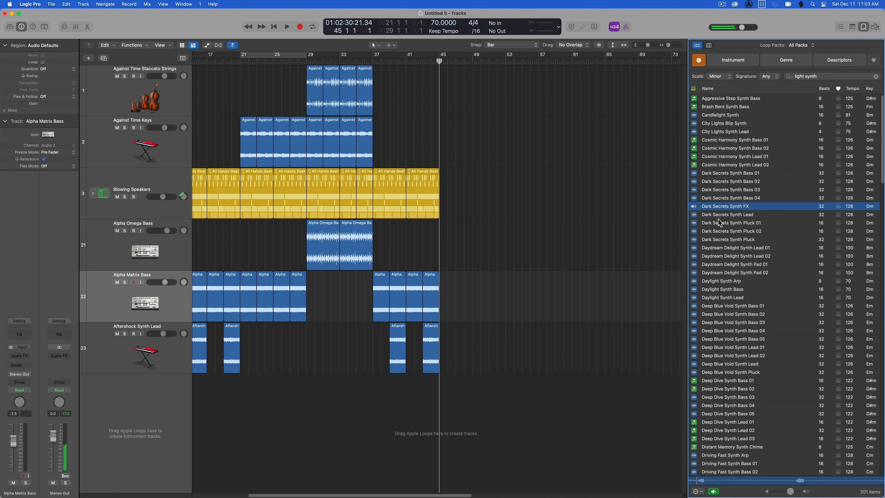
pyautogui.click(722, 225)
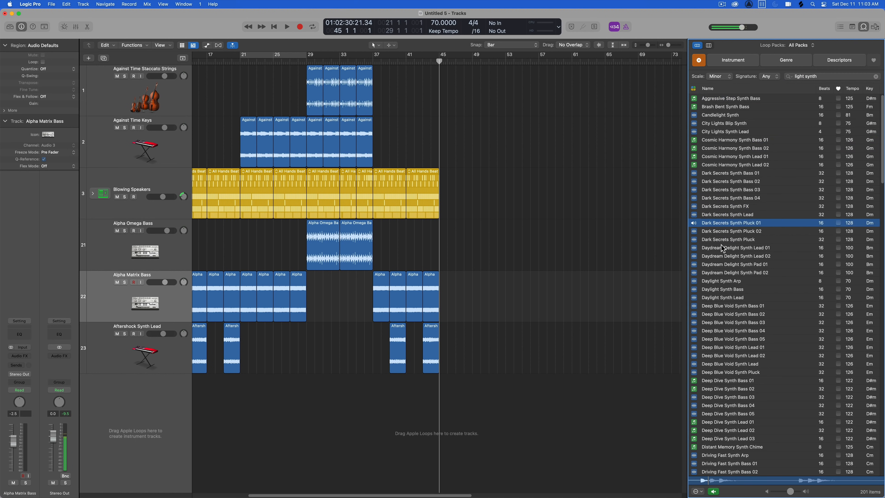
pyautogui.click(726, 225)
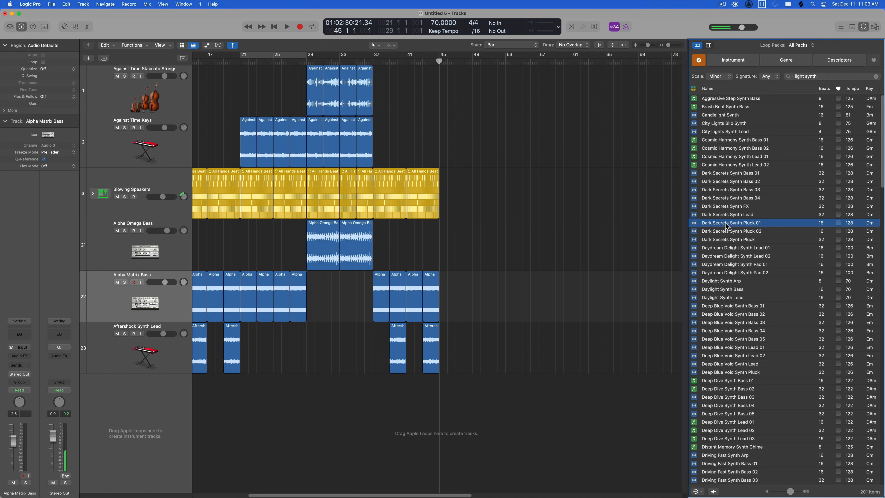
# Step: Search the loops for "airy" and preview Airy Phased Synth, Airy Vox Synth and Low Key Heat Airy Chords
pyautogui.write('airy')
pyautogui.click(724, 99)
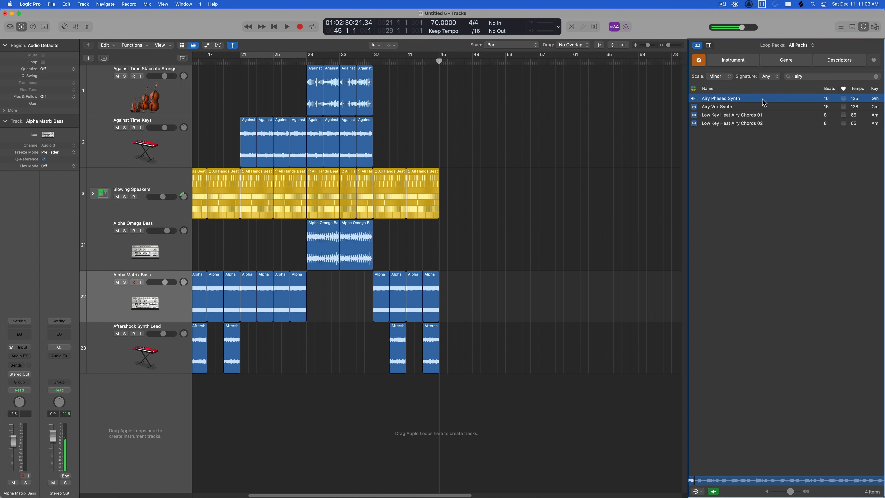
pyautogui.click(756, 107)
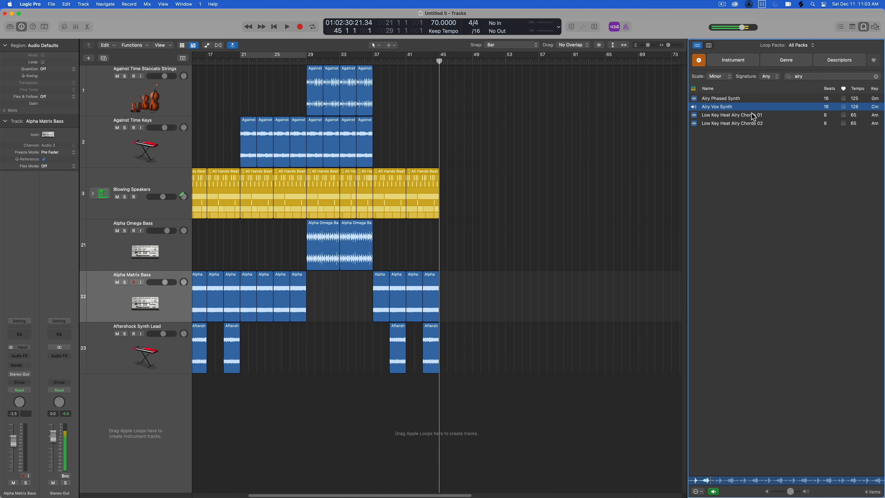
pyautogui.click(752, 119)
pyautogui.click(749, 101)
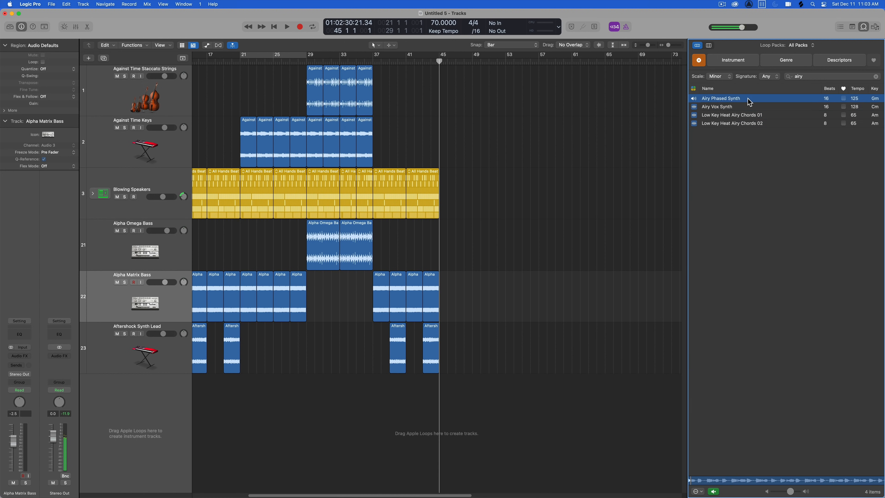
pyautogui.click(749, 102)
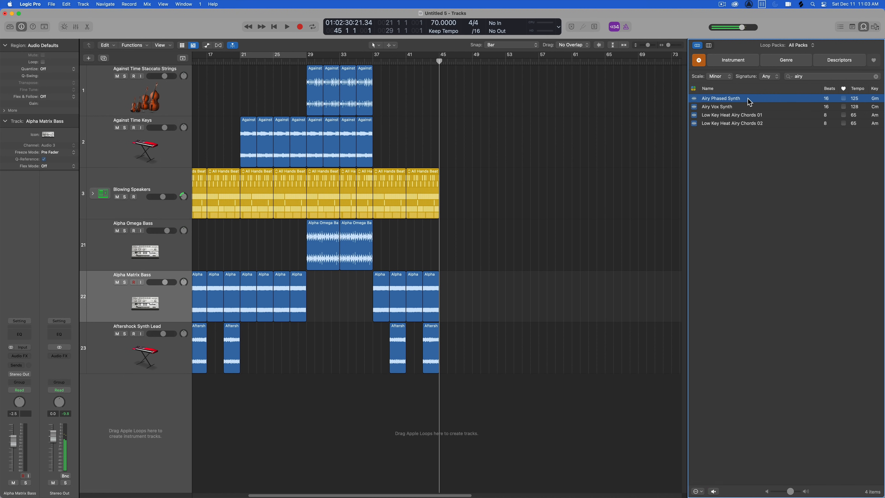
# Step: Add the Airy Phased Synth loop at bar 45 on a new track, repeat it to four regions ending at bar 61, and listen
pyautogui.moveTo(768, 102); pyautogui.dragTo(439, 415)
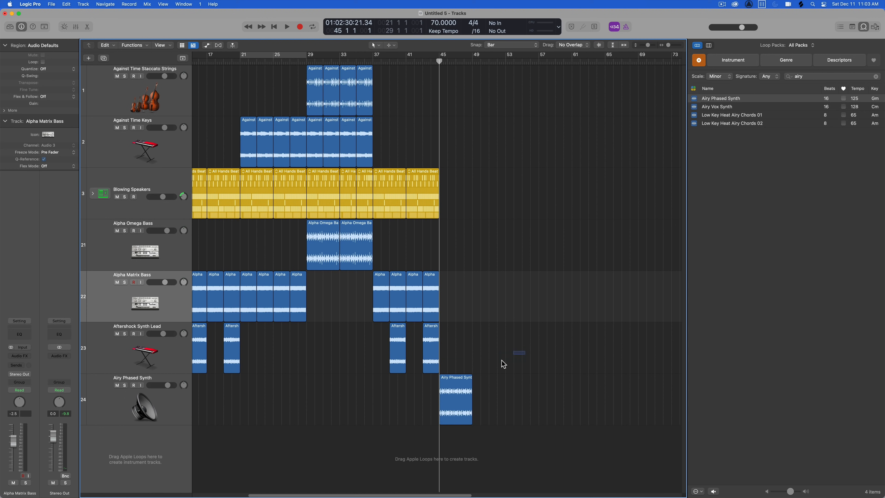
pyautogui.press('super+r')
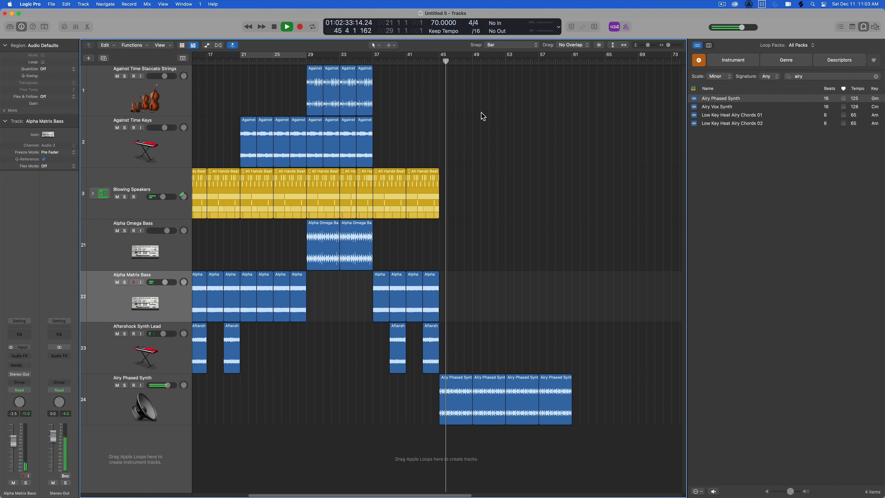
pyautogui.press('space')
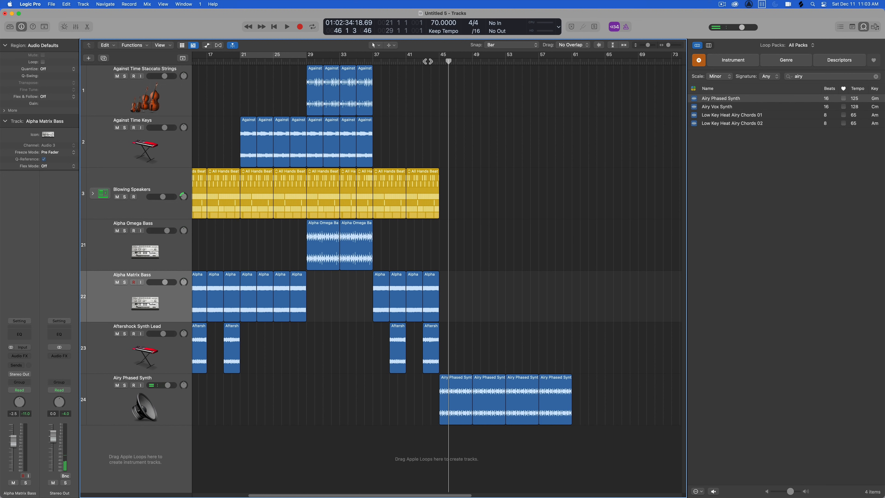
# Step: Move the playhead back to bar 44 and copy four Against Time Keys regions to bars 45 to 53
pyautogui.press(',')
pyautogui.press(',')
pyautogui.moveTo(375, 146); pyautogui.dragTo(448, 149)
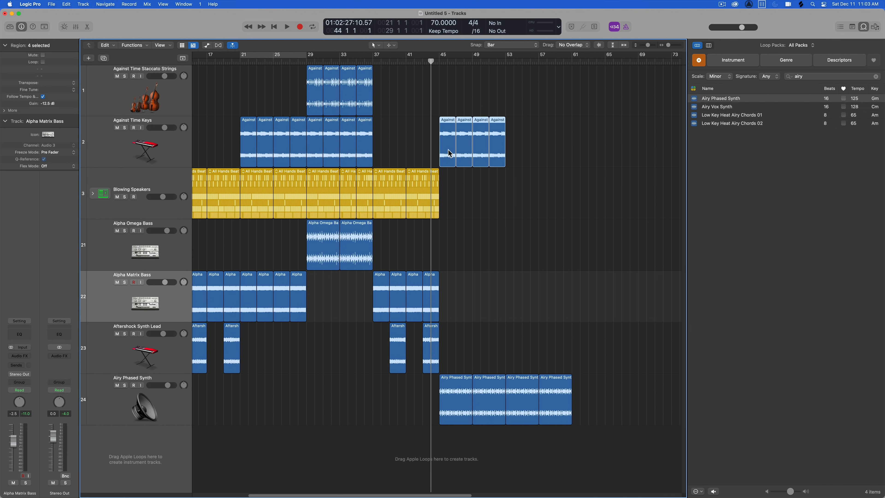
# Step: Repeat the four Against Time Keys regions from bar 53 so the keys part extends to bar 61
pyautogui.moveTo(546, 141); pyautogui.dragTo(452, 140)
pyautogui.press('super+r')
pyautogui.click(447, 97)
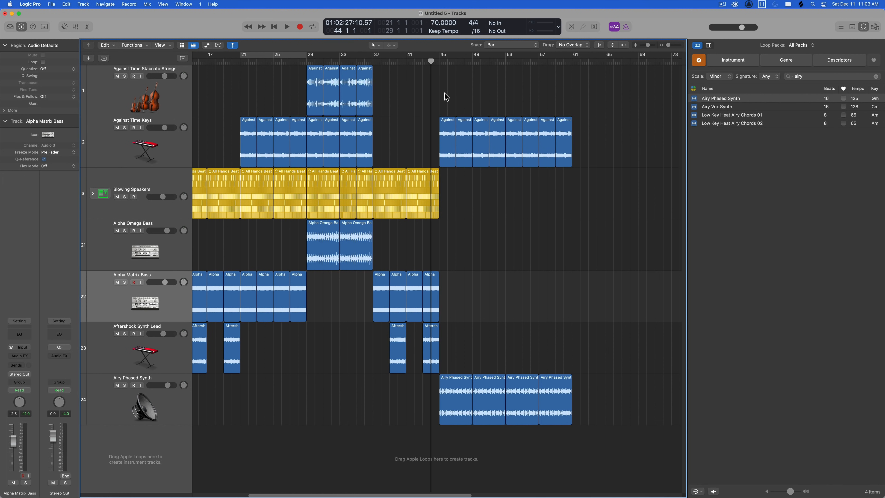
# Step: Play the airy synth section from bar 44 and hide the loop browser
pyautogui.moveTo(230, 134); pyautogui.dragTo(585, 133)
pyautogui.click(470, 81)
pyautogui.press('space')
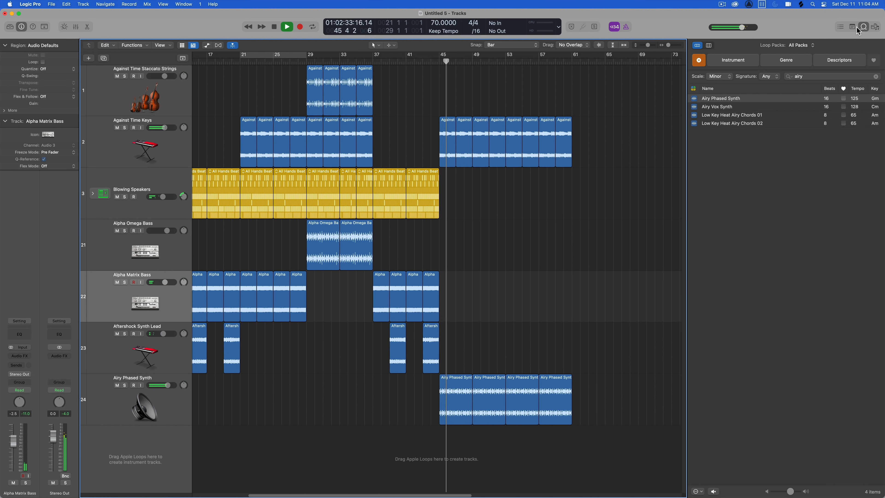
pyautogui.press('o')
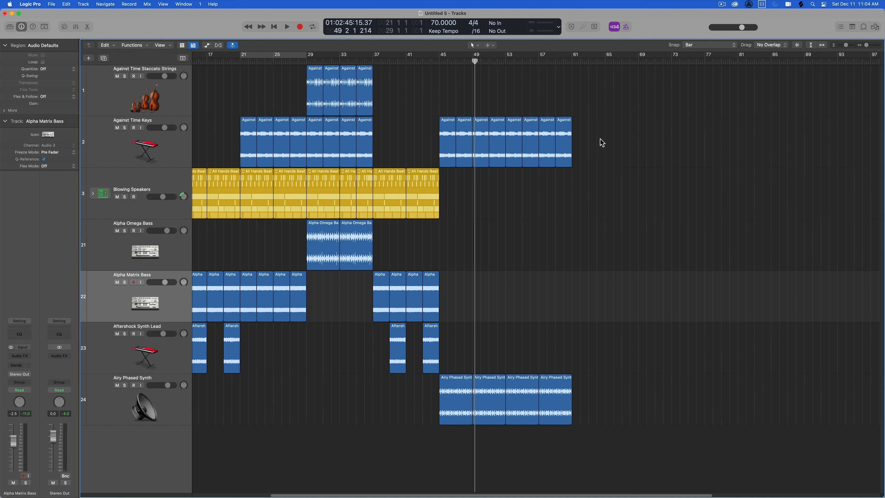
# Step: Move the playhead to bar 57 and delete the Against Time Keys and Airy Phased Synth regions that follow it
pyautogui.moveTo(476, 62); pyautogui.dragTo(537, 81)
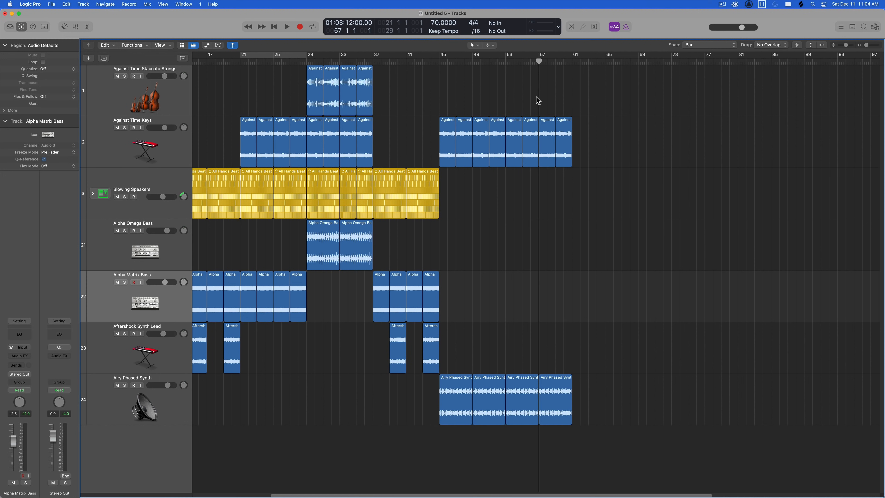
pyautogui.moveTo(605, 96); pyautogui.dragTo(549, 393)
pyautogui.press('Delete')
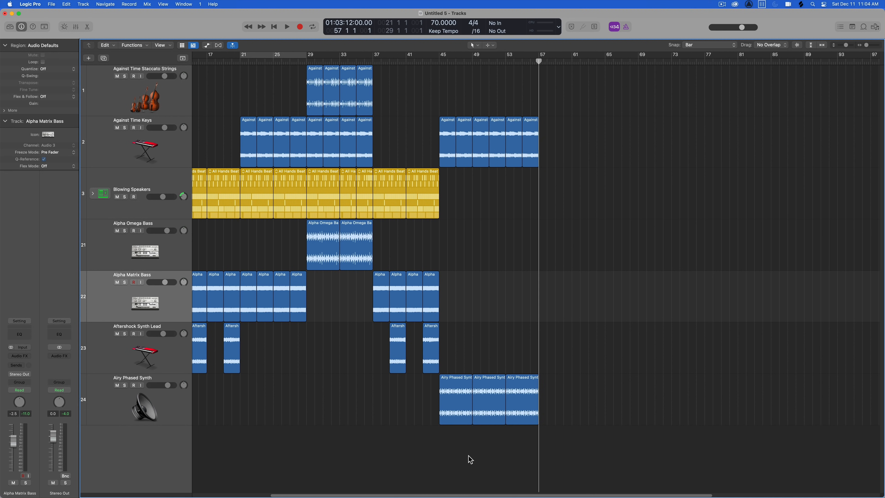
pyautogui.moveTo(468, 455); pyautogui.dragTo(515, 423)
pyautogui.click(594, 373)
# Step: Copy the strings, keys, drum and Alpha Omega Bass regions of bars 5 to 13 to bar 57, keeping Snap at Bar
pyautogui.press('super+Left')
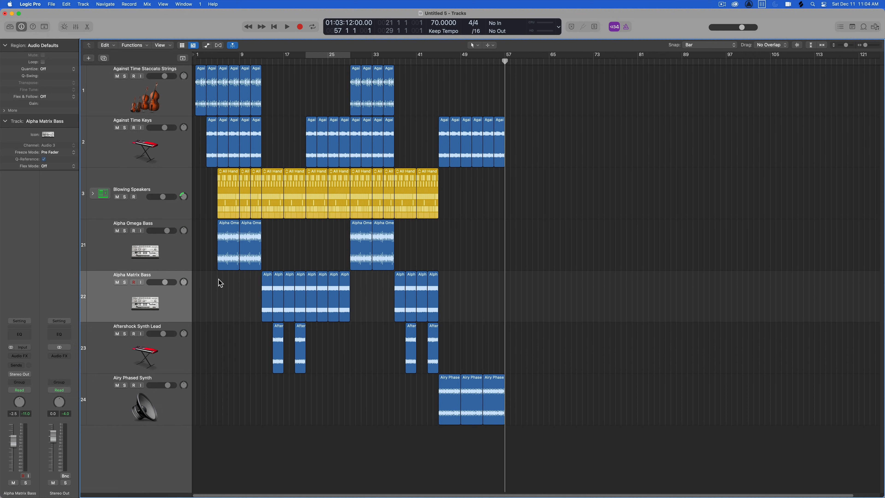
pyautogui.moveTo(220, 283); pyautogui.dragTo(511, 105)
pyautogui.click(594, 73)
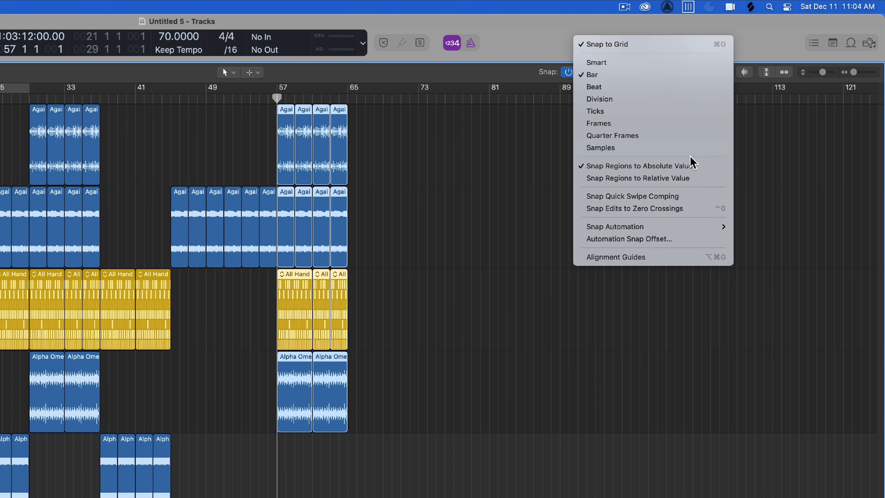
pyautogui.click(437, 161)
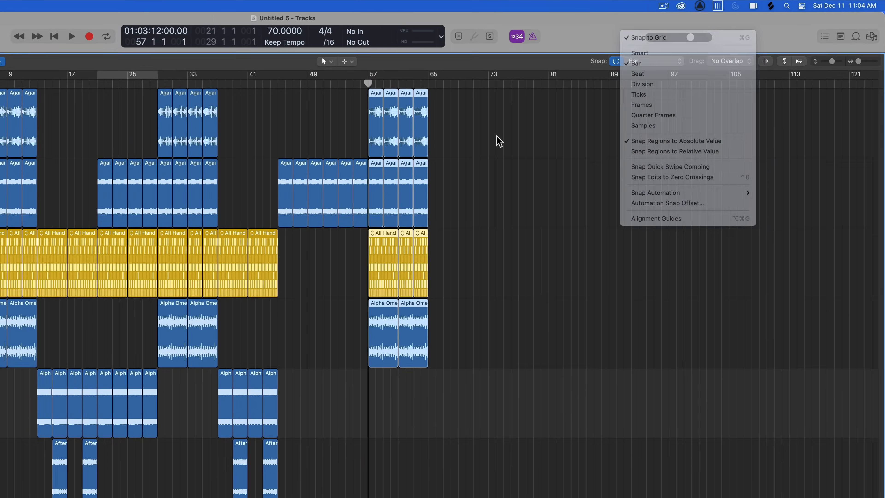
# Step: Repeat the copied chorus regions once more so they fill bars 65 to 73
pyautogui.moveTo(412, 135); pyautogui.dragTo(290, 393)
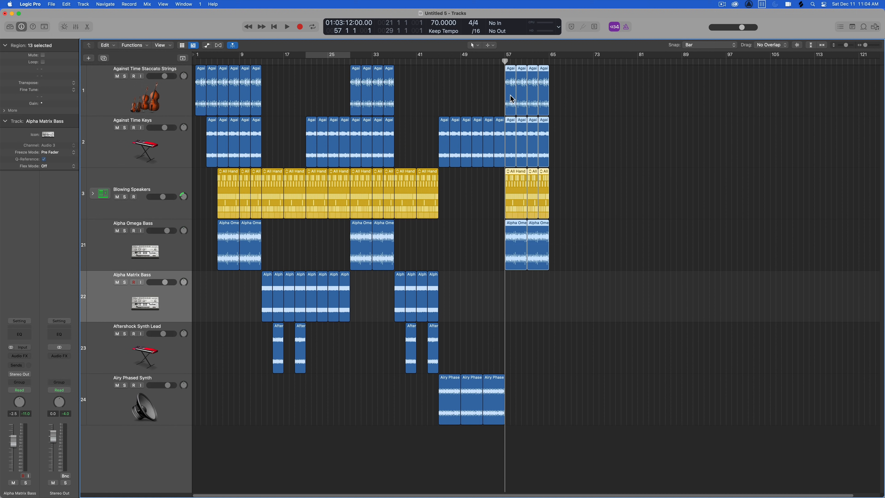
pyautogui.moveTo(512, 99); pyautogui.dragTo(558, 105)
pyautogui.click(631, 107)
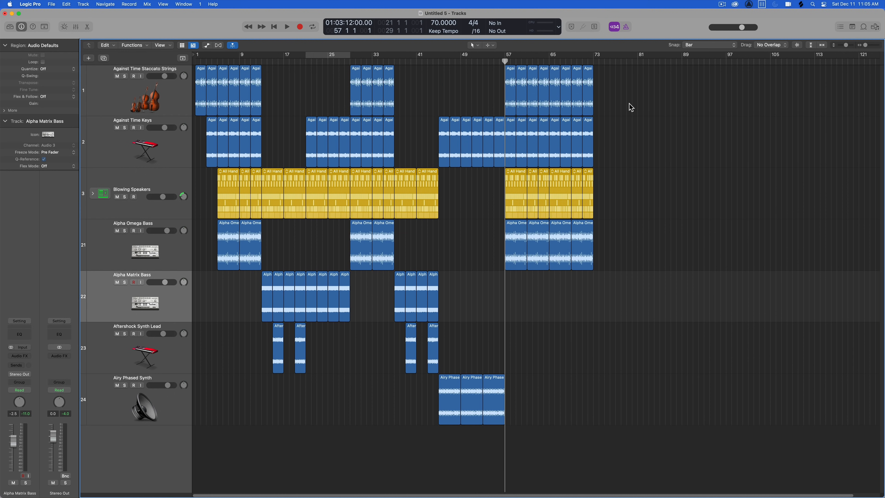
# Step: Extend the Against Time Staccato Strings and Against Time Keys to bar 77, and play from bar 57 with the mixer open
pyautogui.moveTo(629, 103); pyautogui.dragTo(513, 251)
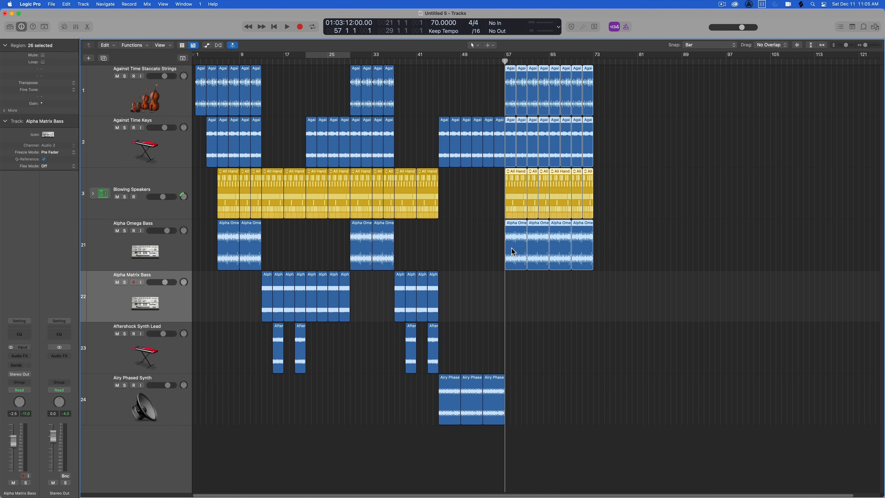
pyautogui.moveTo(274, 103); pyautogui.dragTo(600, 138)
pyautogui.click(633, 208)
pyautogui.press('space')
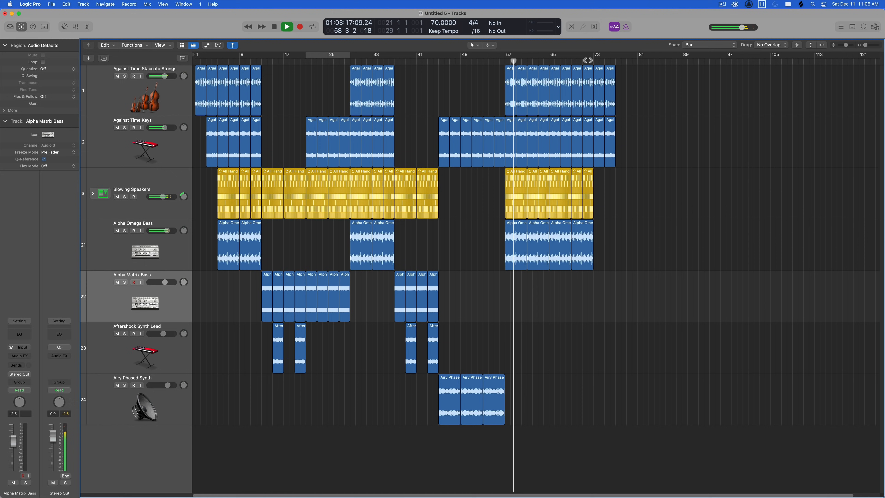
pyautogui.press('x')
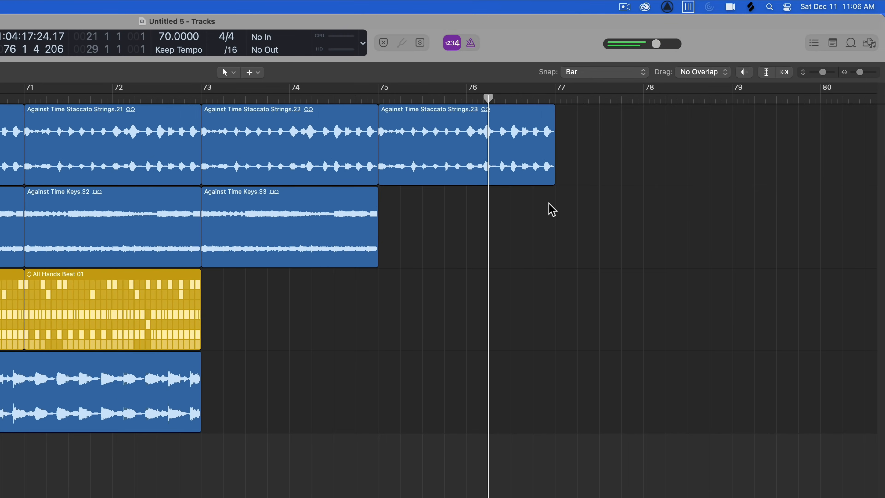
# Step: Restore the final Against Time Keys region at bars 75 to 77 and place the playhead at bar 73
pyautogui.moveTo(617, 151); pyautogui.dragTo(488, 211)
pyautogui.press('super+z')
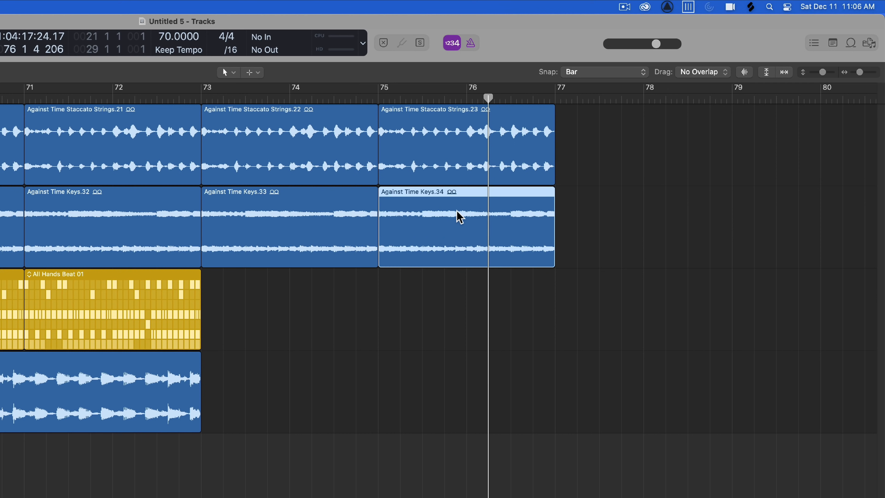
pyautogui.click(200, 98)
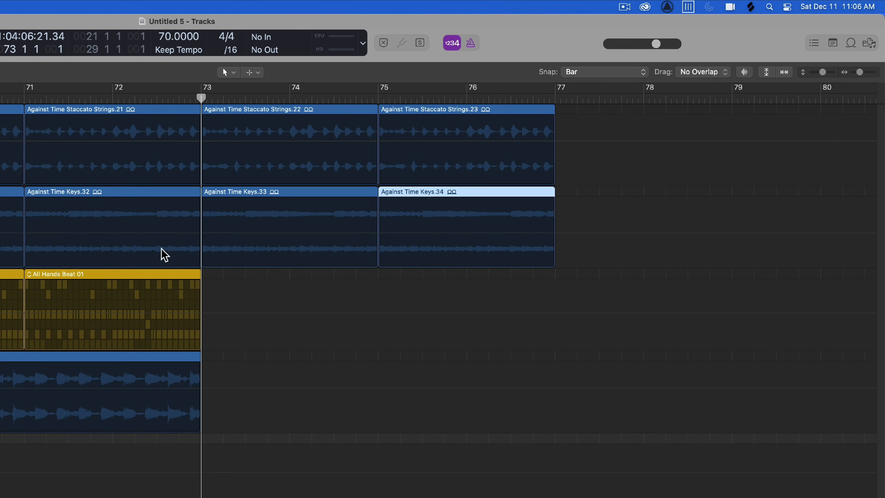
# Step: Draw a volume automation fade on Against Time Keys from -5.9 dB at bar 73 to silence just before bar 77, and listen
pyautogui.press('a')
pyautogui.press('a')
pyautogui.press('a')
pyautogui.press('a')
pyautogui.click(202, 232)
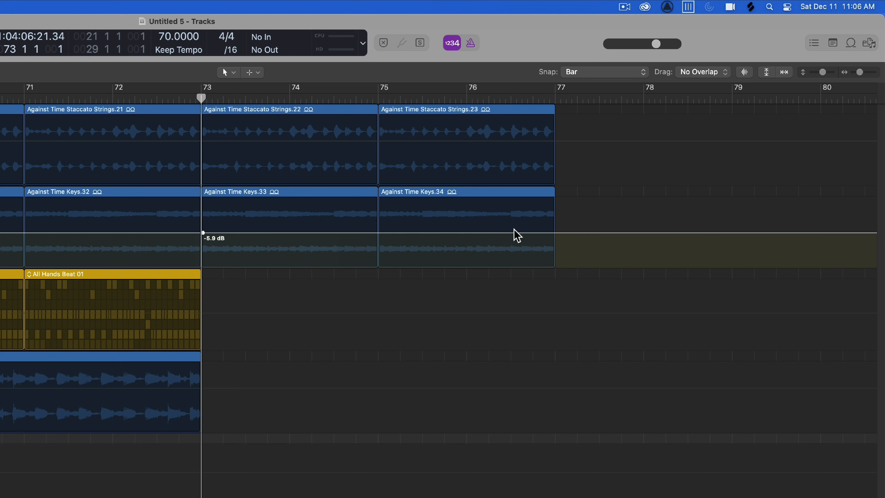
pyautogui.moveTo(544, 233); pyautogui.dragTo(588, 347)
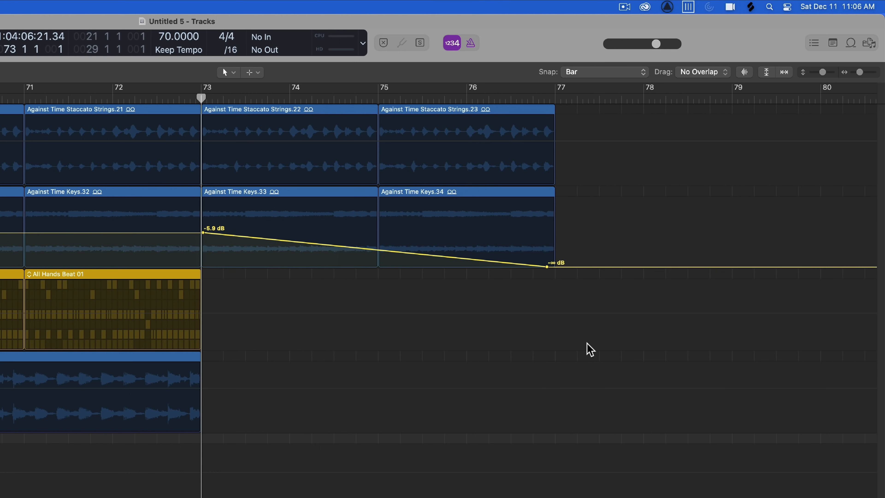
pyautogui.press('space')
pyautogui.press('a')
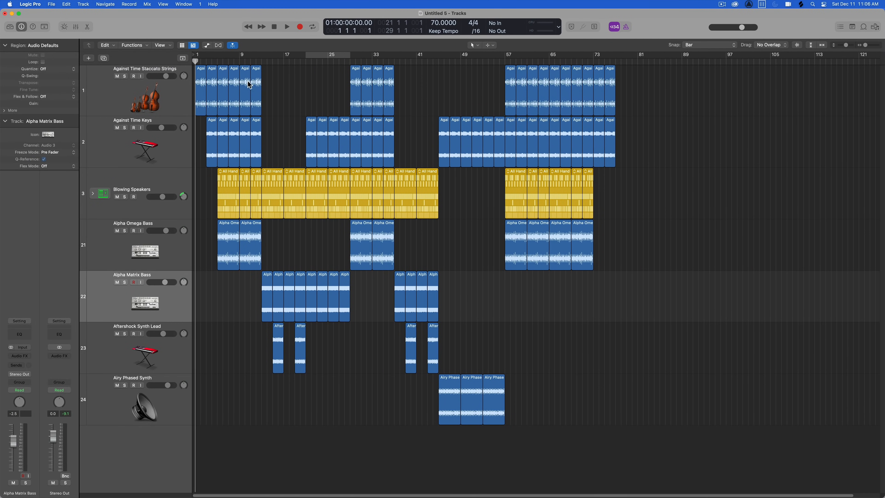
# Step: Show the global tracks and zoom in on the opening bars of the arrangement
pyautogui.click(184, 58)
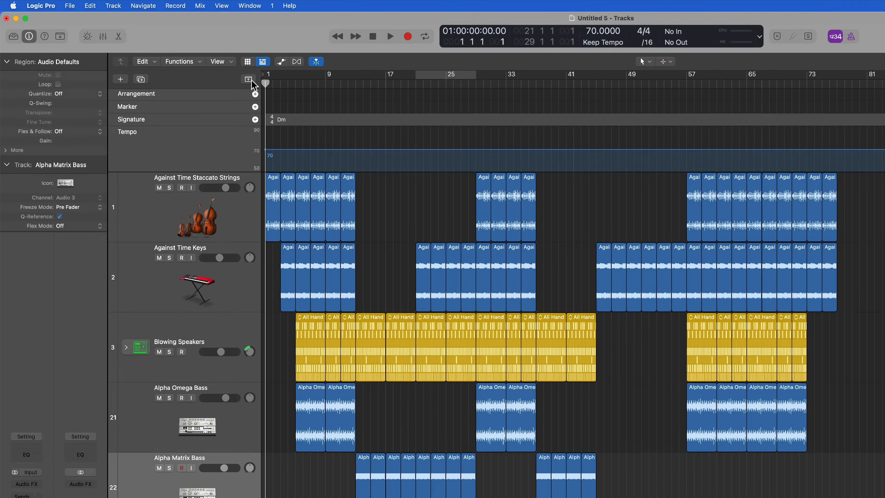
pyautogui.press('super+Right')
pyautogui.press('super+Right')
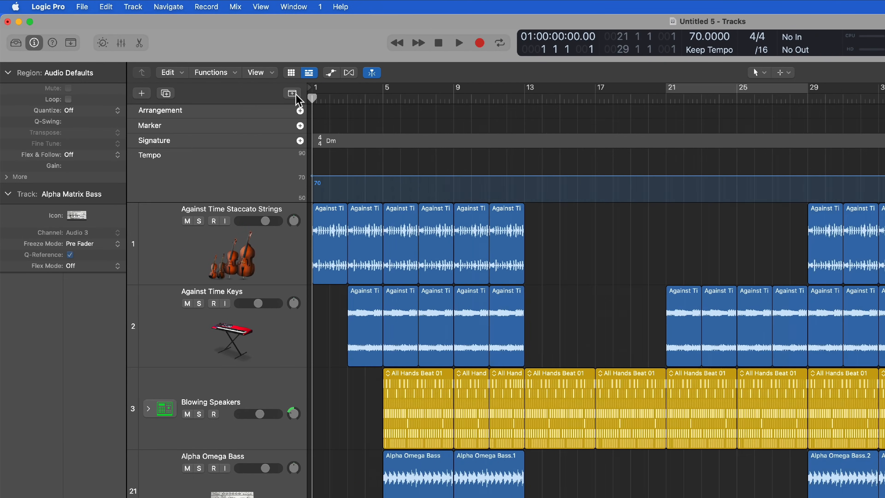
pyautogui.click(296, 95)
pyautogui.click(296, 94)
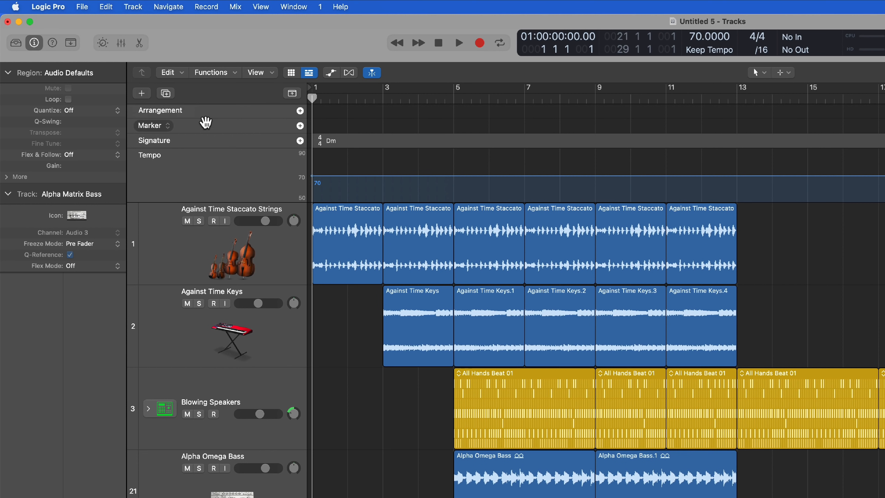
# Step: Create a marker at bar 1 and name it Intro
pyautogui.click(300, 126)
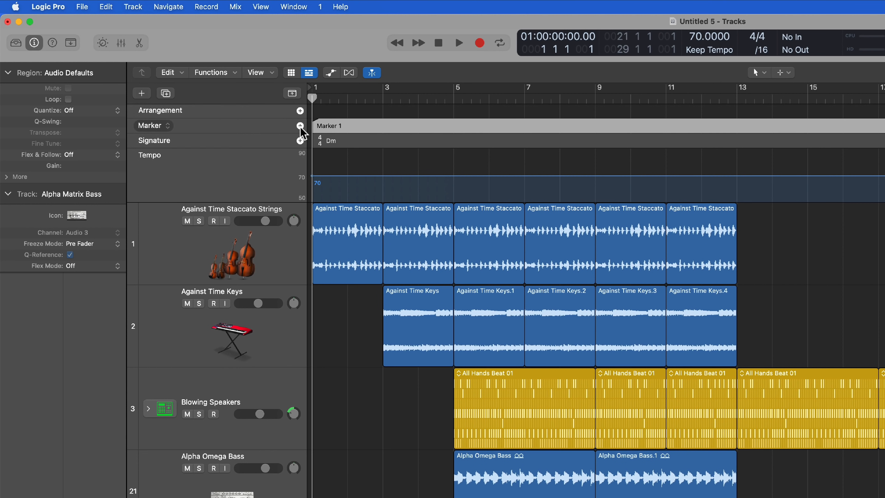
pyautogui.doubleClick(370, 124)
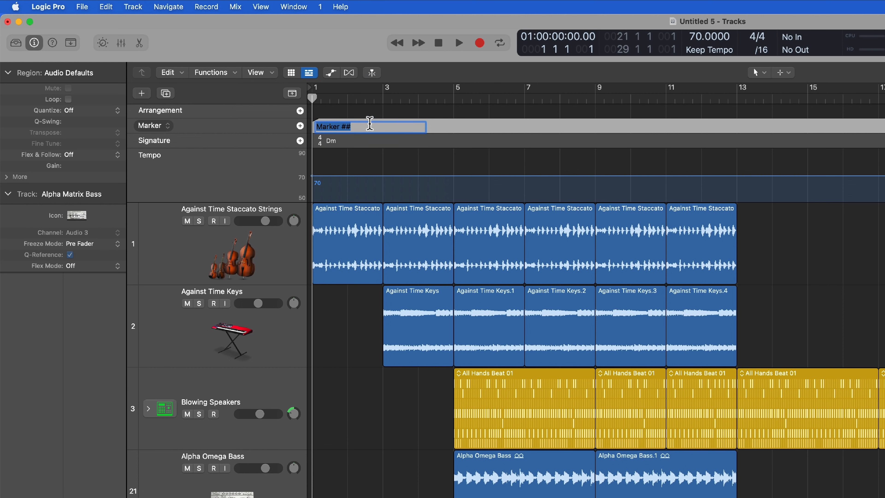
pyautogui.write('INtro')
pyautogui.press('Return')
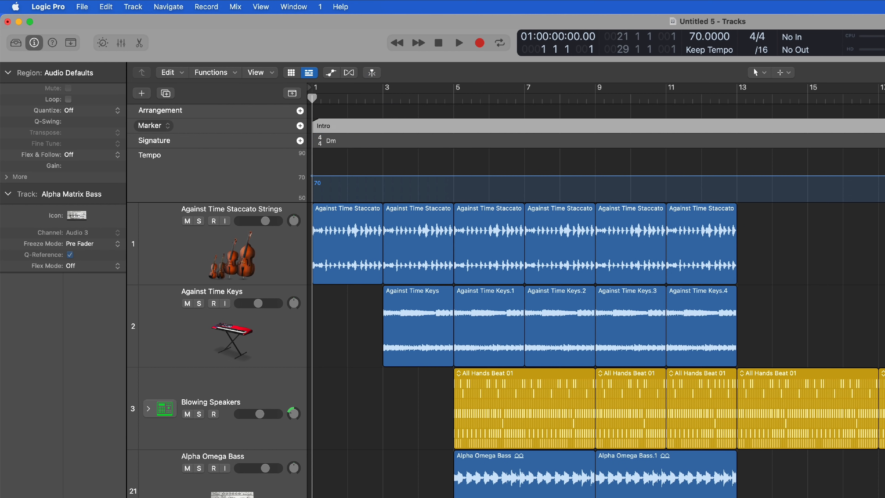
# Step: Create a marker at bar 5 and name it Chorus
pyautogui.moveTo(469, 99); pyautogui.dragTo(453, 108)
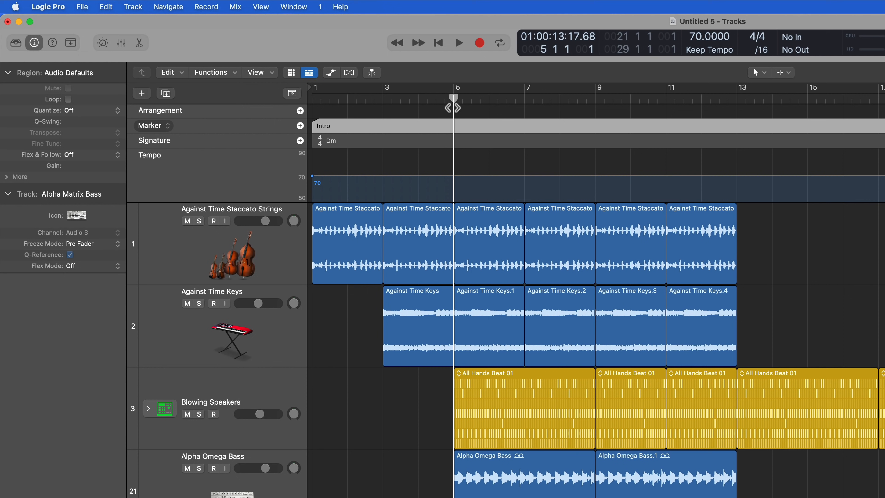
pyautogui.click(300, 126)
pyautogui.doubleClick(478, 125)
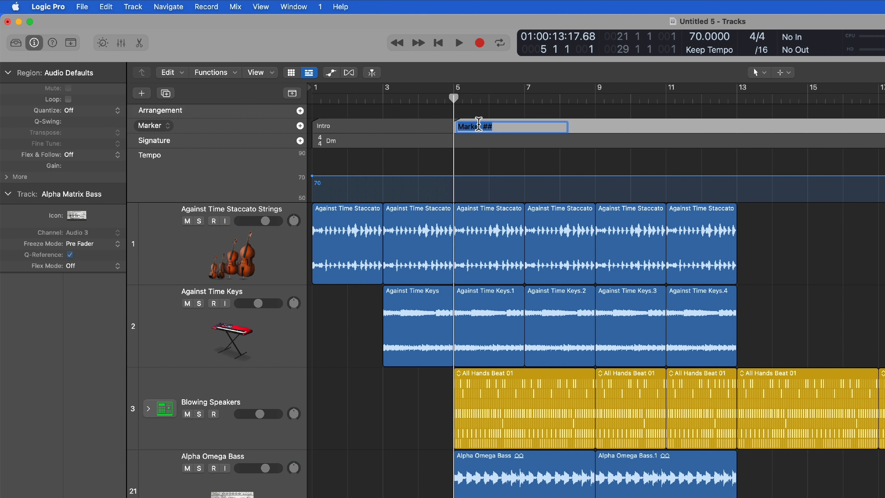
pyautogui.write('Chorus')
pyautogui.press('Return')
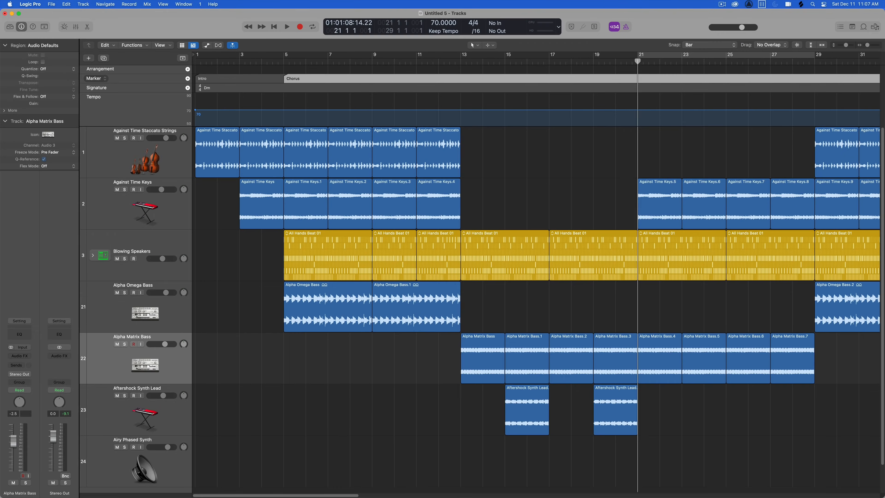
# Step: Move the playhead to bar 13, at the start of the first Alpha Matrix Bass region
pyautogui.hotkey('shift', ',')
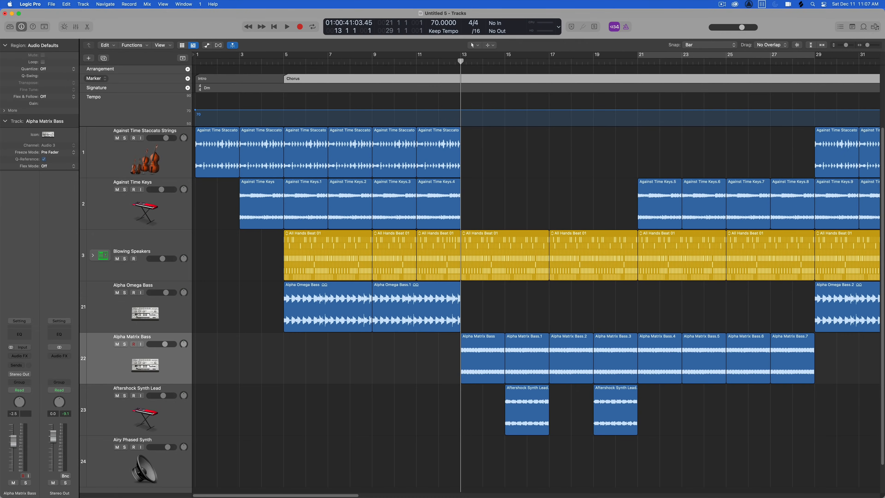
# Step: Step the playhead backward and forward one bar at a time around bar 13
pyautogui.press(',')
pyautogui.press(',')
pyautogui.press(',')
pyautogui.press('.')
pyautogui.press('.')
pyautogui.press('.')
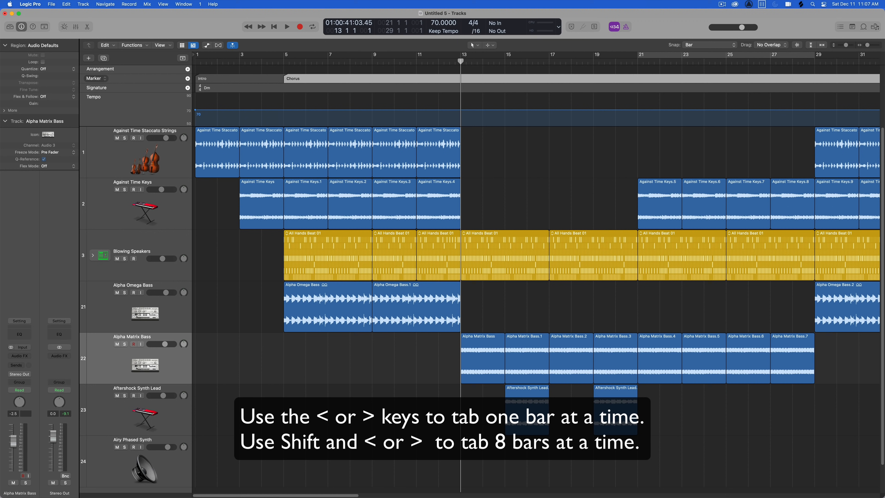
pyautogui.press(',')
pyautogui.press(',')
pyautogui.press(',')
pyautogui.press(',')
pyautogui.press(',')
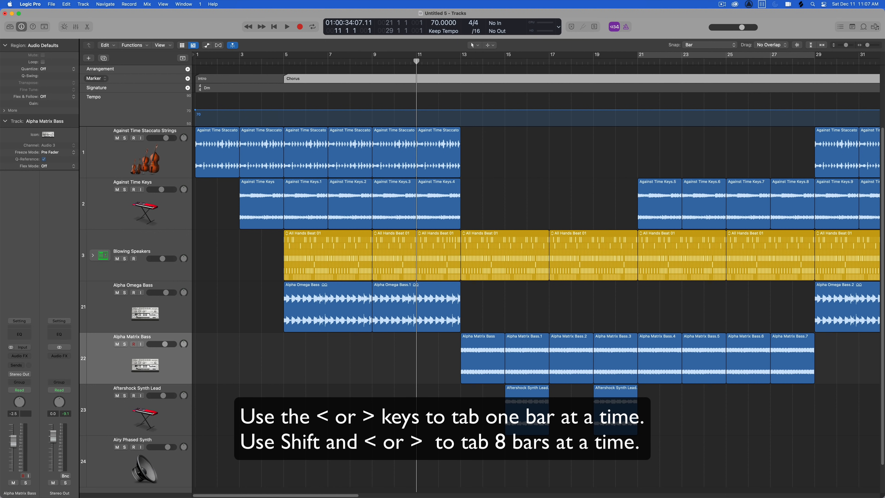
pyautogui.press('.')
pyautogui.press('.')
pyautogui.press('.')
pyautogui.press('.')
pyautogui.press('.')
pyautogui.press('.')
pyautogui.press(',')
pyautogui.press(',')
pyautogui.press(',')
pyautogui.press(',')
pyautogui.press(',')
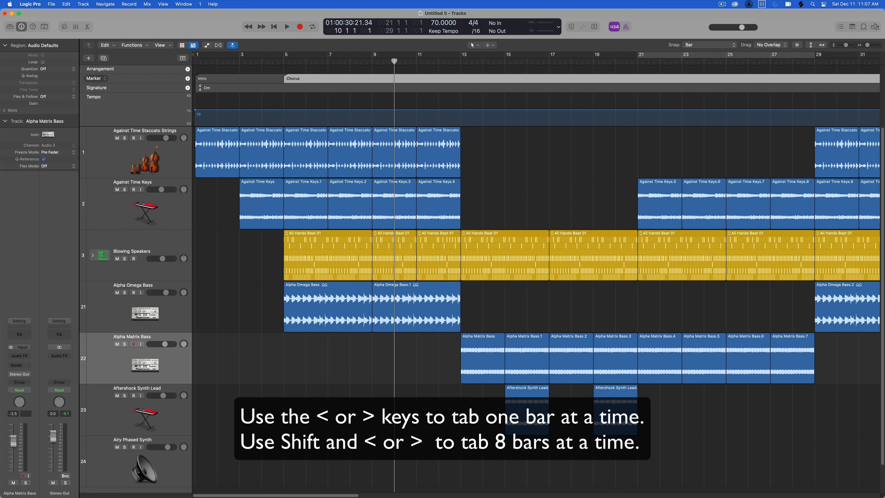
# Step: Jump the playhead backward and forward in eight-bar increments, finishing at bar 9
pyautogui.hotkey('shift', ',')
pyautogui.hotkey('shift', '.')
pyautogui.hotkey('shift', '.')
pyautogui.hotkey('shift', ',')
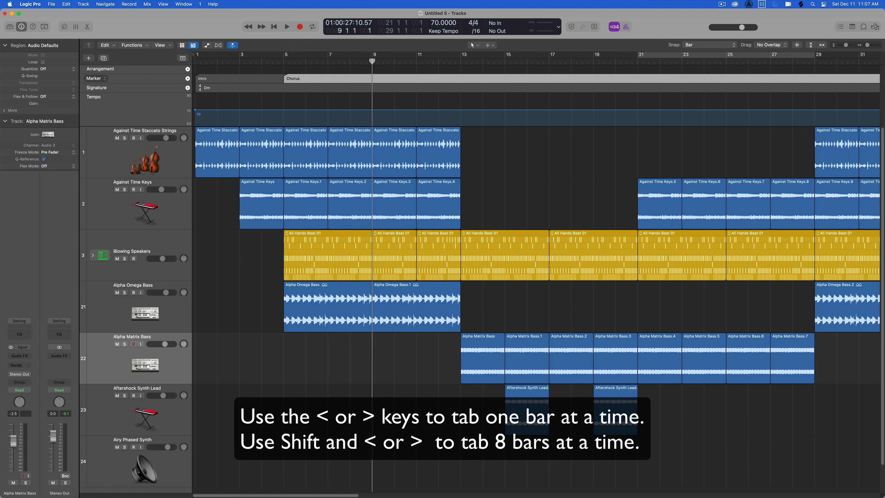
pyautogui.hotkey('shift', '.')
pyautogui.hotkey('shift', ',')
# Step: Bring the playhead to bar 13 in one-bar steps
pyautogui.press('.')
pyautogui.press('.')
pyautogui.press('.')
pyautogui.press('.')
pyautogui.press('.')
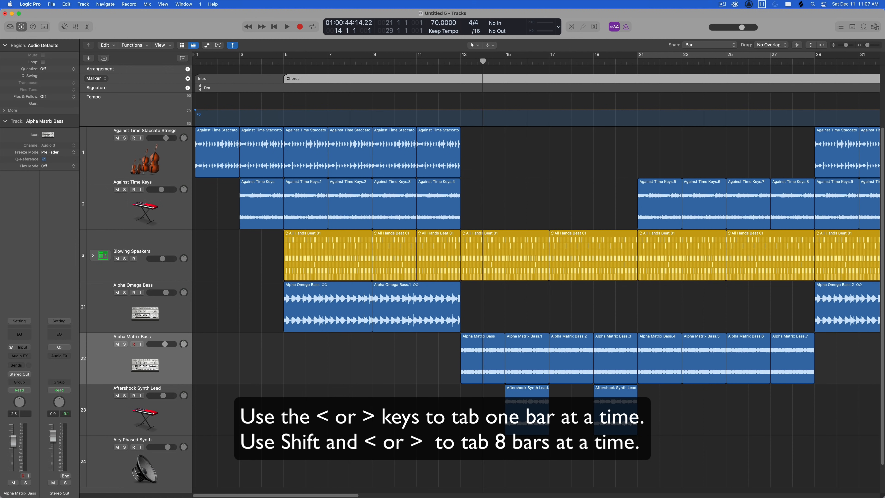
pyautogui.press(',')
# Step: Jump the playhead eight bars at a time between bars 5, 13 and 21, finishing at bar 13
pyautogui.hotkey('shift', '.')
pyautogui.hotkey('shift', ',')
pyautogui.hotkey('shift', ',')
pyautogui.hotkey('shift', '.')
pyautogui.hotkey('shift', '.')
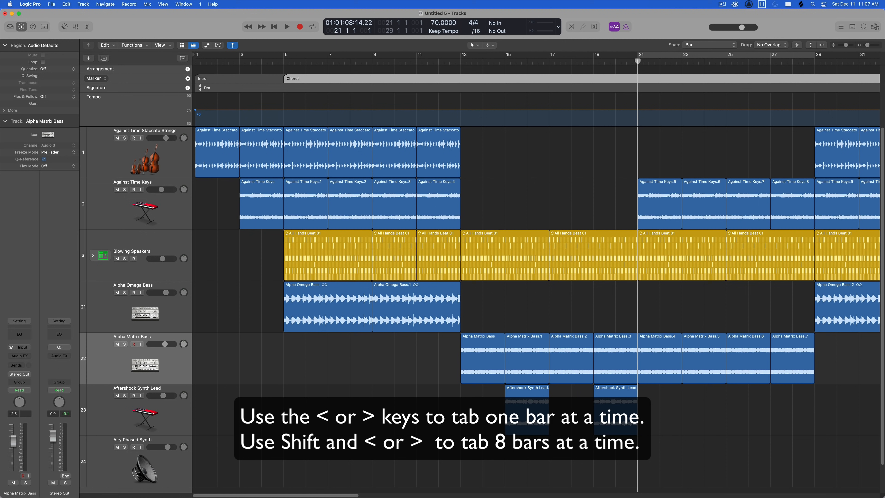
pyautogui.hotkey('shift', ',')
pyautogui.hotkey('shift', ',')
pyautogui.hotkey('shift', '.')
pyautogui.hotkey('shift', '.')
pyautogui.hotkey('shift', ',')
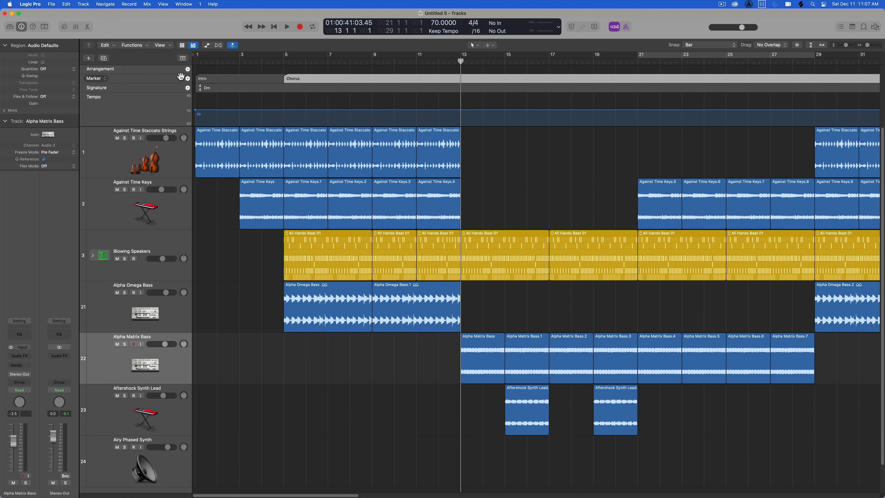
# Step: Create a marker at bar 13 and name it Verse 1
pyautogui.click(188, 78)
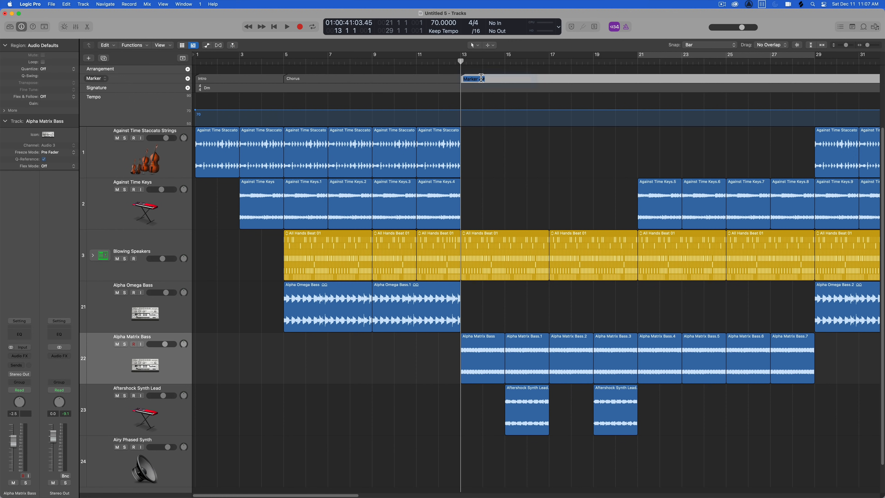
pyautogui.write('Verse 1')
pyautogui.press('Return')
# Step: Move the playhead to bar 29 and create a marker there named Chorus
pyautogui.hotkey('shift', '.')
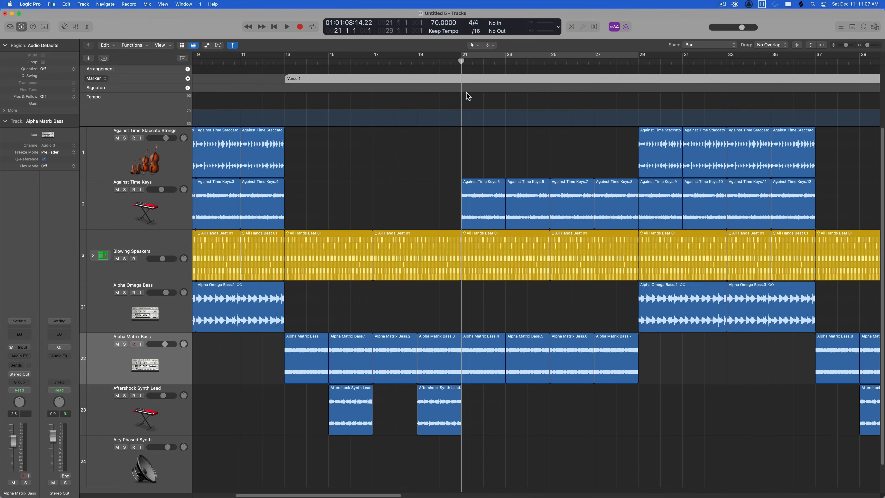
pyautogui.hscroll(5, 463, 95)
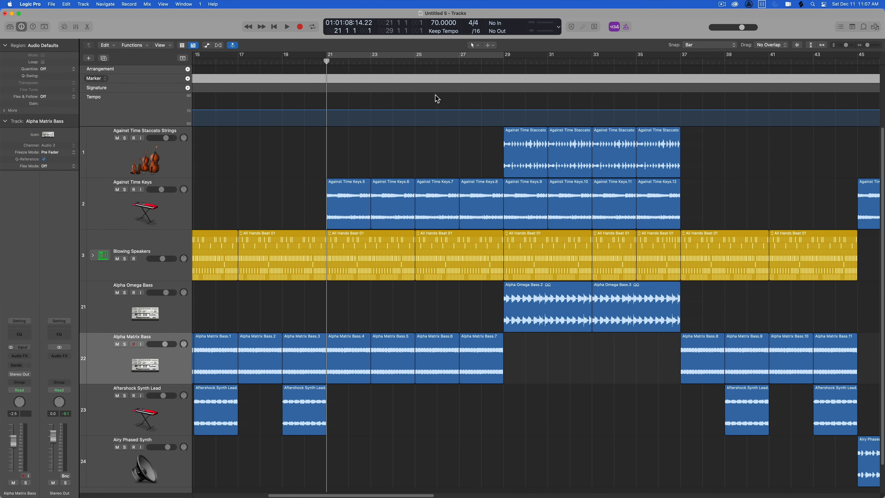
pyautogui.hotkey('shift', '.')
pyautogui.hscroll(-3, 384, 149)
pyautogui.hscroll(2, 384, 149)
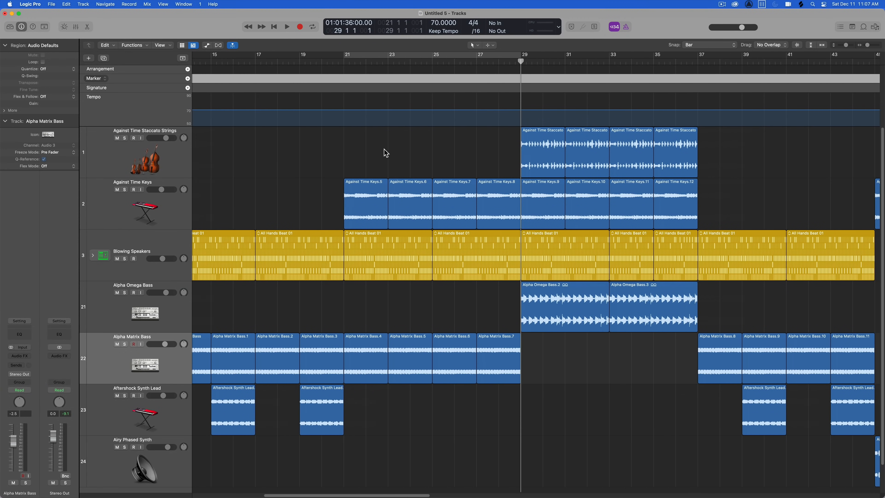
pyautogui.click(187, 78)
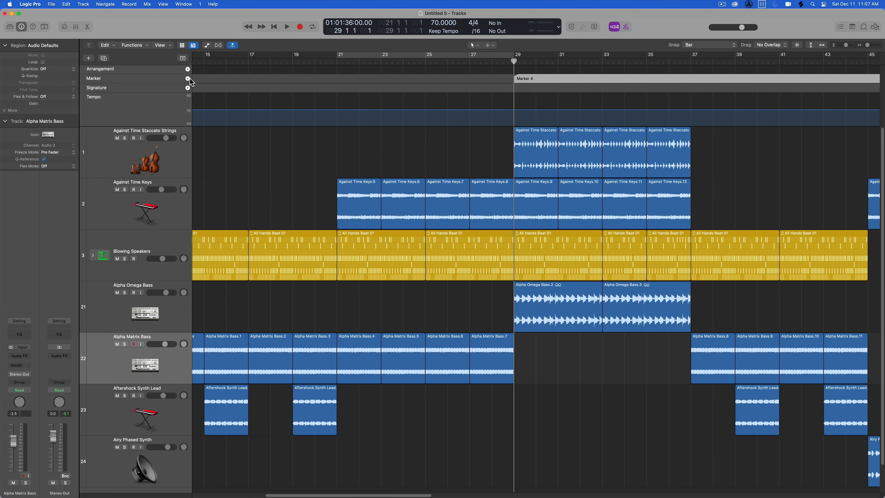
pyautogui.doubleClick(530, 78)
pyautogui.write('Chorus')
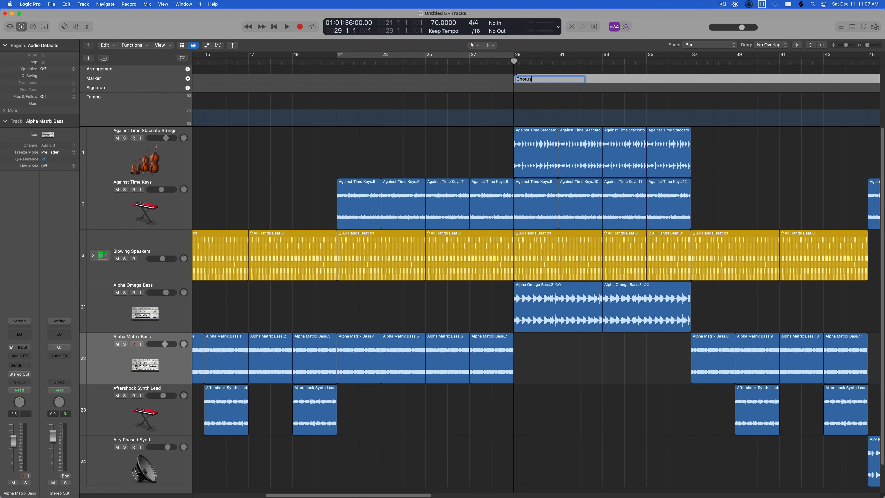
pyautogui.press('Return')
# Step: Move the playhead to bar 37 and create a marker there named Verse 2
pyautogui.hotkey('shift', '.')
pyautogui.click(187, 78)
pyautogui.doubleClick(530, 79)
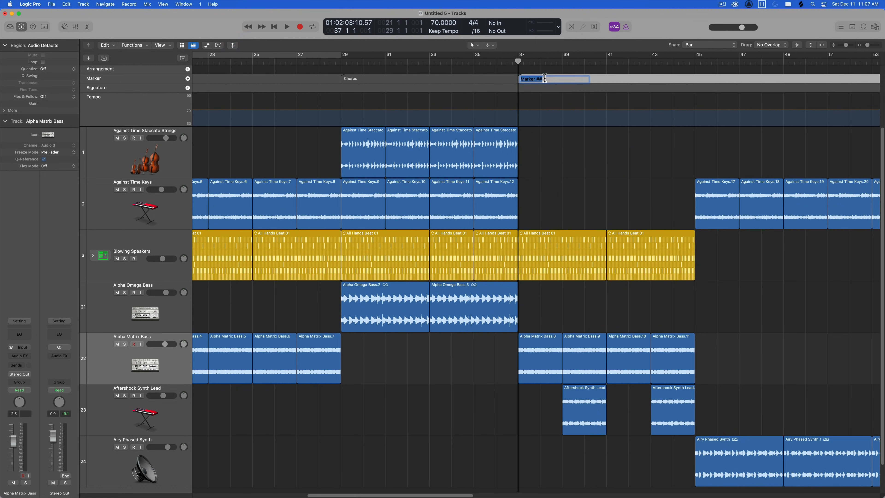
pyautogui.write('Verse 2')
pyautogui.press('Return')
# Step: Move the playhead to bar 45 and create a marker there named Bridge
pyautogui.hotkey('shift', '.')
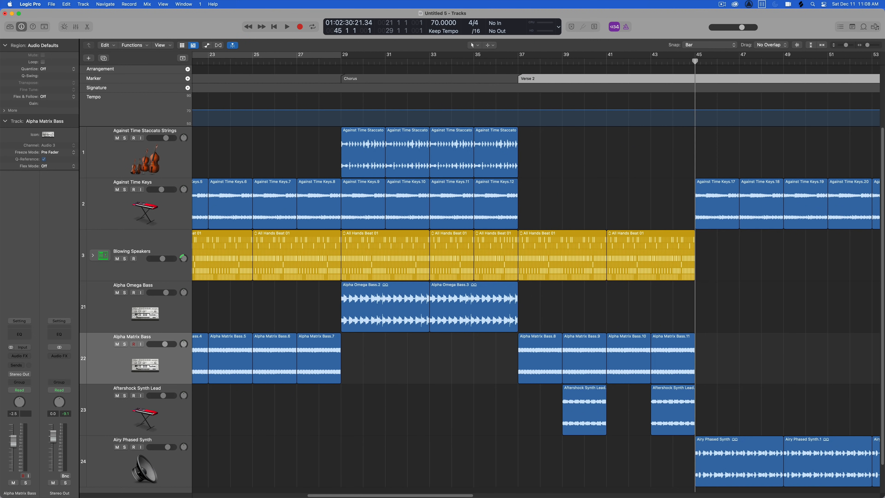
pyautogui.hscroll(10, 567, 106)
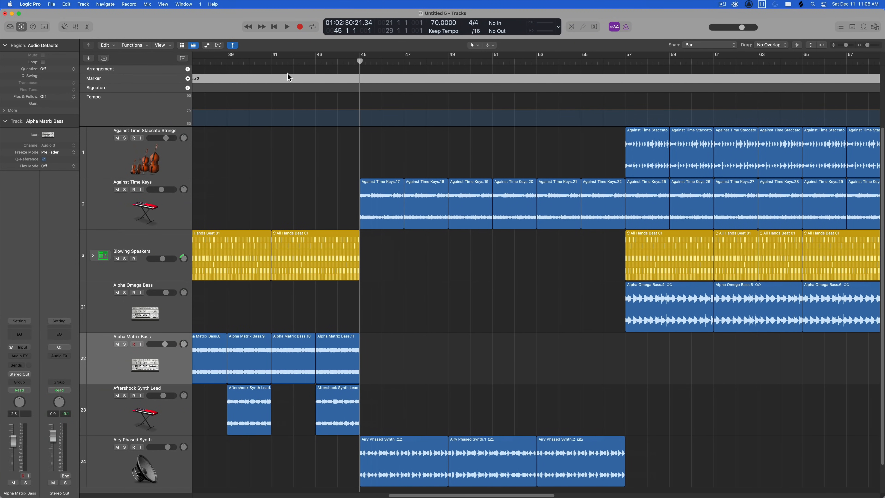
pyautogui.click(188, 78)
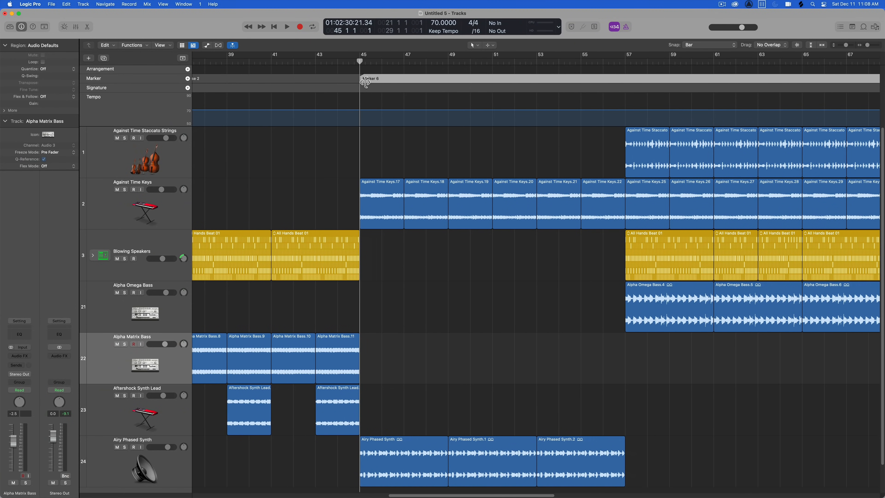
pyautogui.doubleClick(377, 78)
pyautogui.write('Bridge')
pyautogui.press('Return')
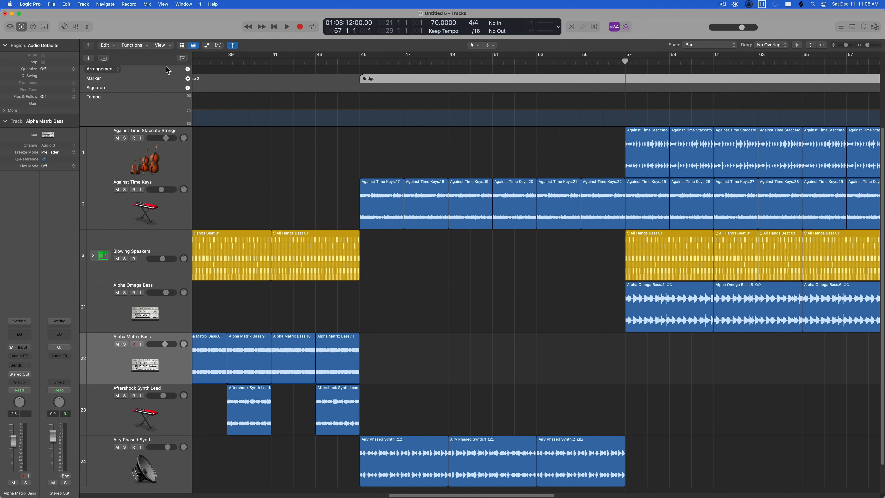
# Step: Create a marker at bar 57 and name it Chorus
pyautogui.click(187, 78)
pyautogui.doubleClick(654, 80)
pyautogui.write('Chorus')
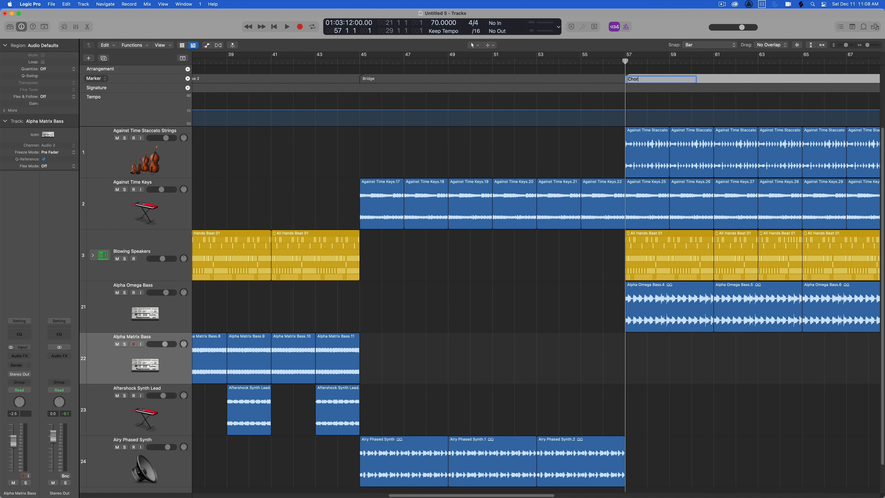
pyautogui.press('Return')
# Step: Move the playhead to bar 73 and create a marker there named Outtro
pyautogui.hscroll(10, 583, 156)
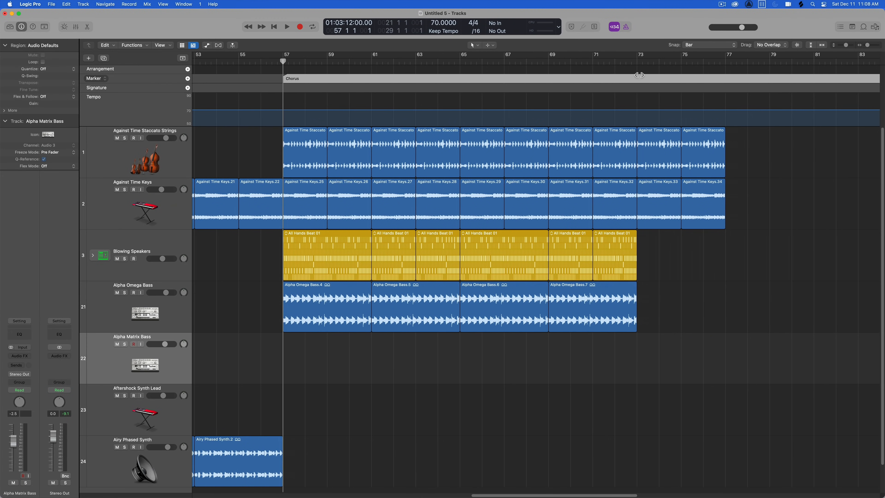
pyautogui.click(643, 61)
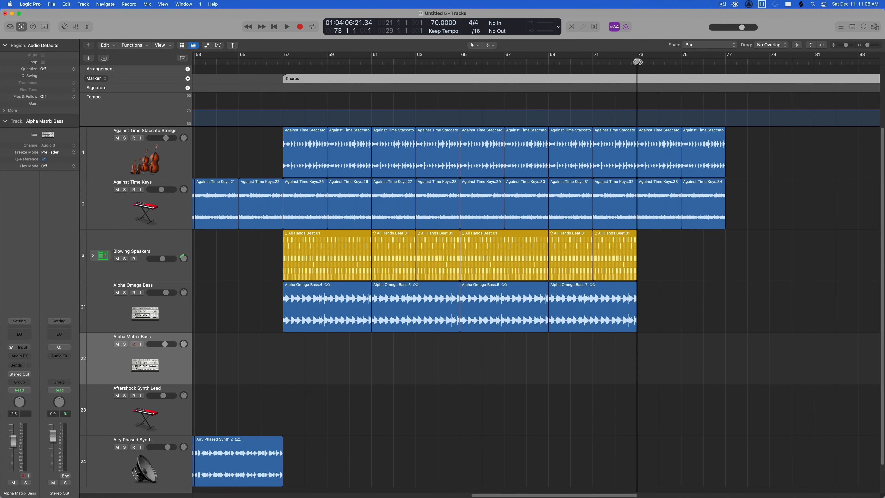
pyautogui.click(187, 79)
pyautogui.doubleClick(649, 79)
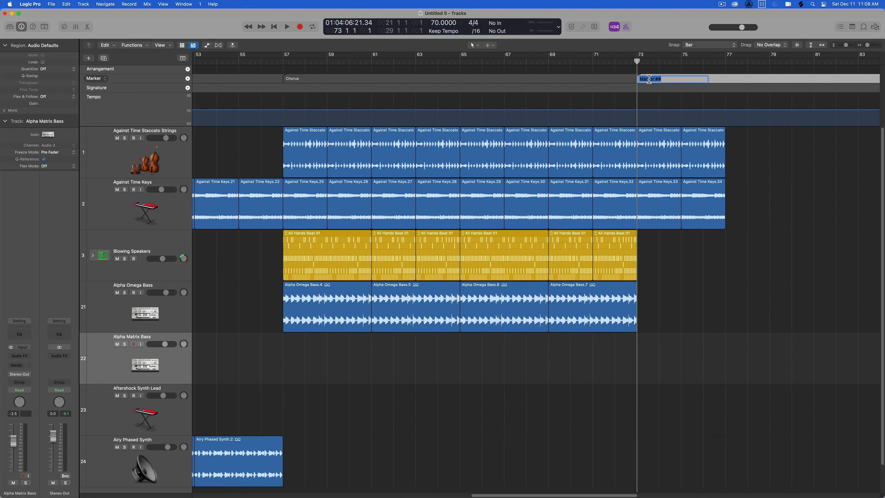
pyautogui.write('outt')
pyautogui.press('BackSpace')
pyautogui.write('ro')
pyautogui.press('Return')
# Step: Return the playhead to bar 1 and color the Intro and Outtro markers golden yellow with the color palette
pyautogui.press('z')
pyautogui.press('Return')
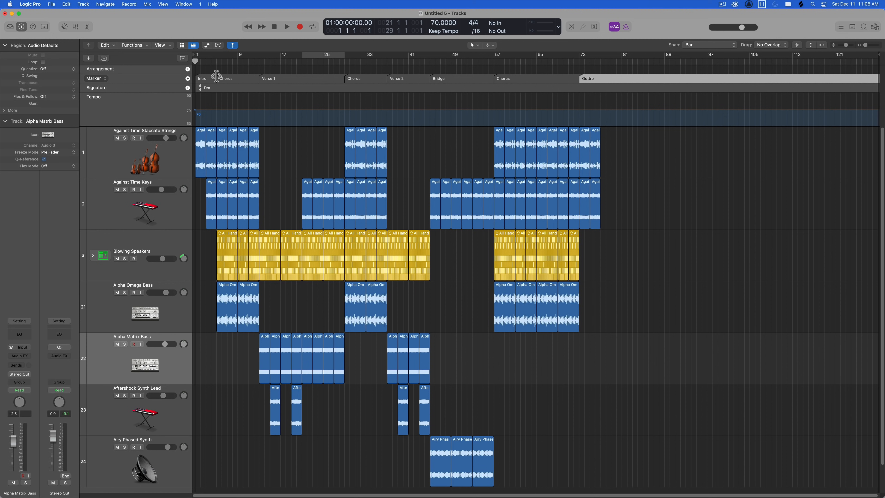
pyautogui.hotkey('alt', 'c')
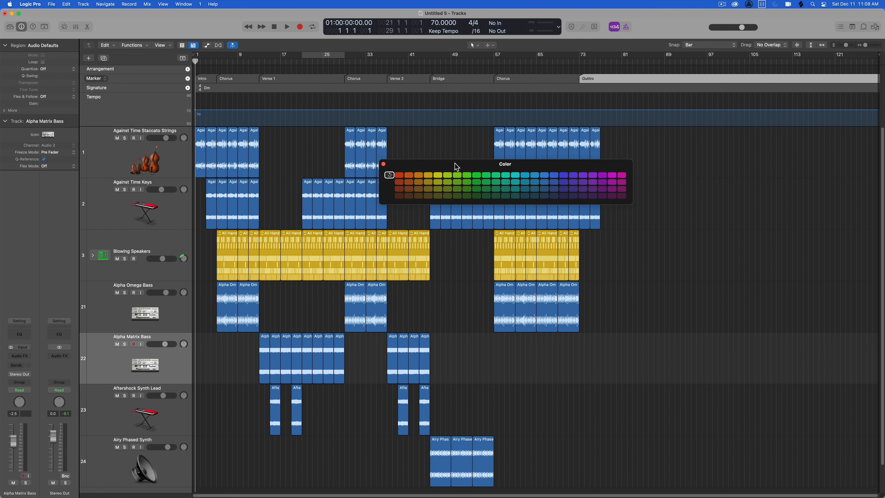
pyautogui.moveTo(454, 163); pyautogui.dragTo(357, 172)
pyautogui.click(209, 78)
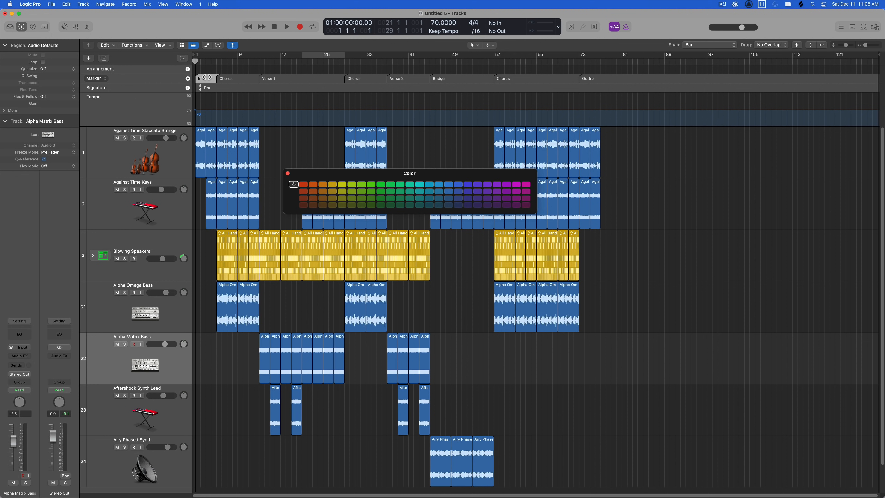
pyautogui.click(624, 78)
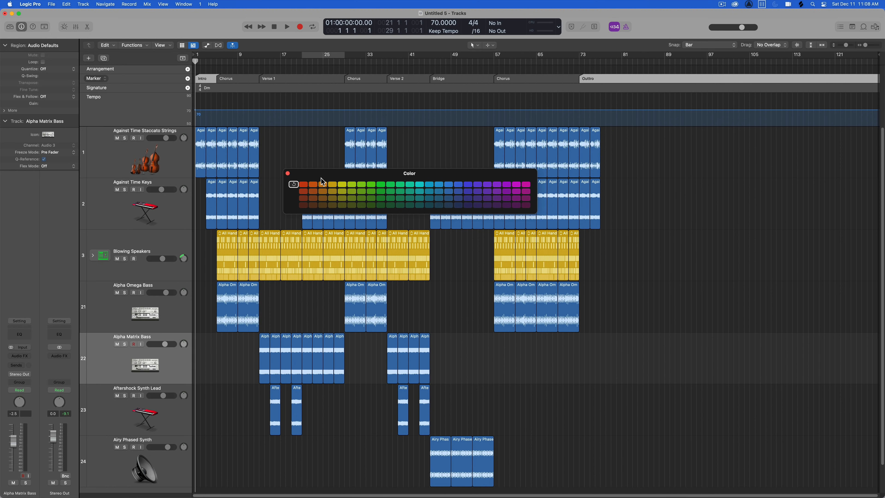
pyautogui.click(332, 184)
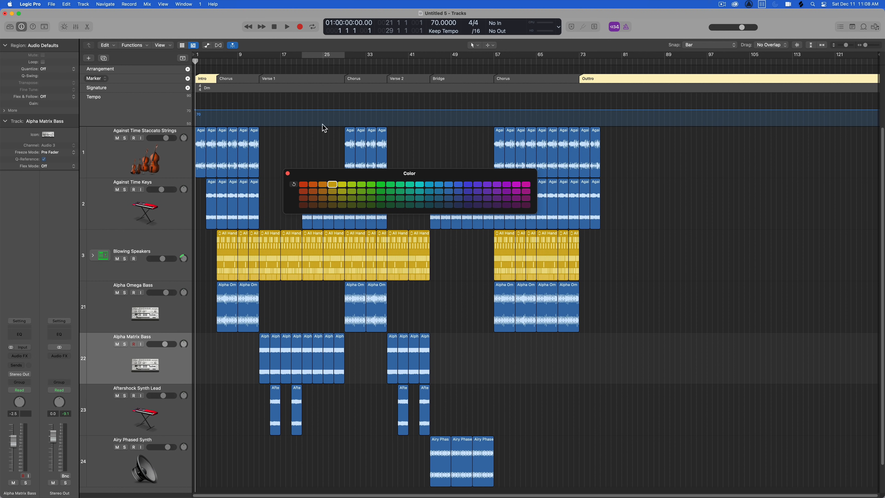
# Step: Color all three Chorus markers green
pyautogui.click(246, 79)
pyautogui.keyDown('shift'); pyautogui.click(373, 78); pyautogui.keyUp('shift')
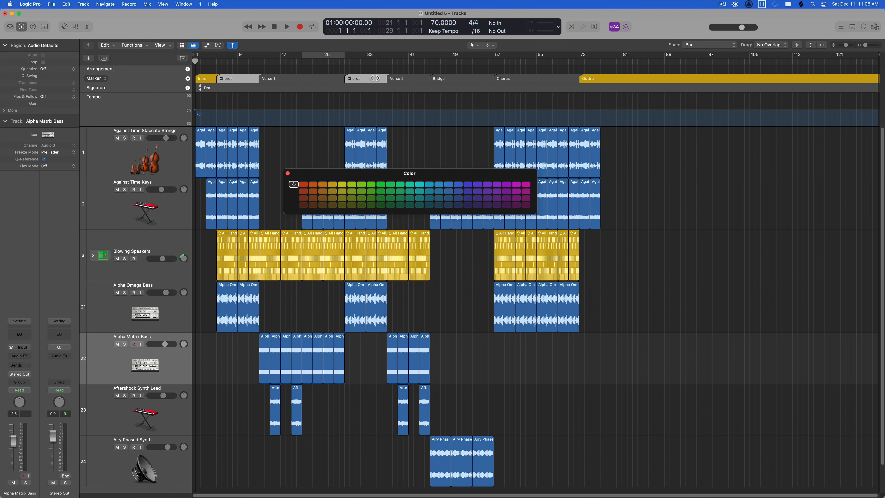
pyautogui.keyDown('shift'); pyautogui.click(531, 79); pyautogui.keyUp('shift')
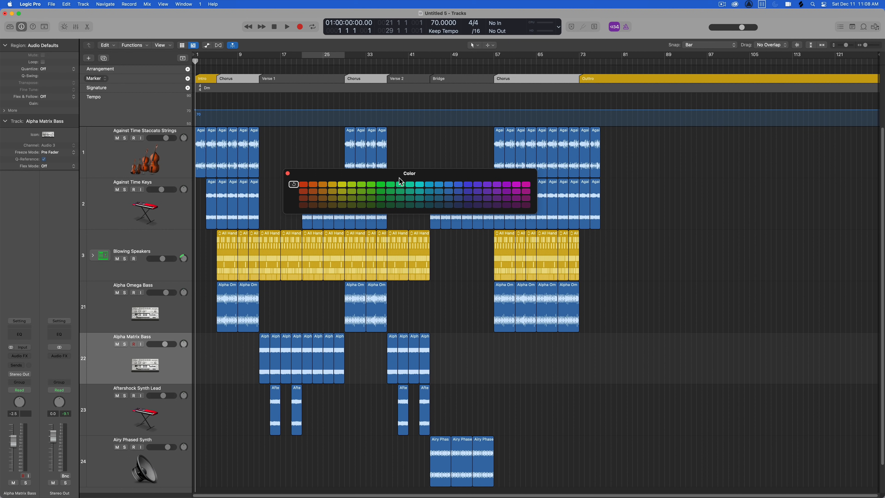
pyautogui.click(390, 184)
# Step: Color the Verse 1 and Verse 2 markers orange
pyautogui.click(324, 81)
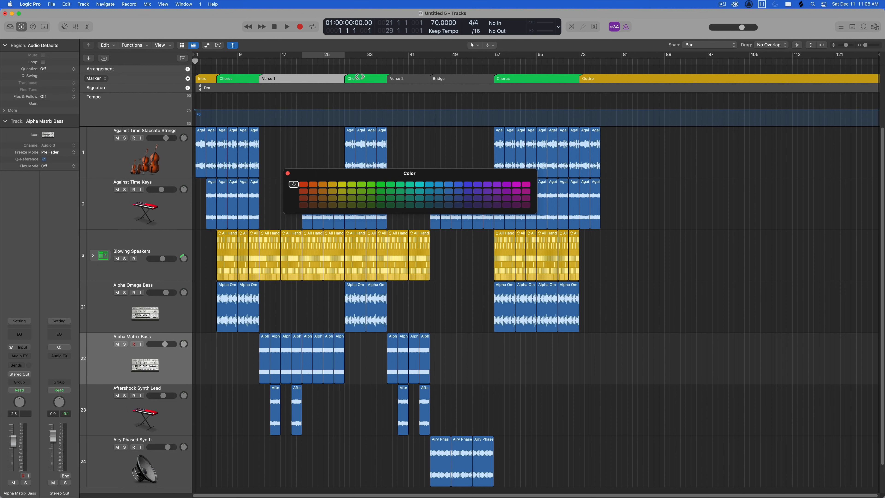
pyautogui.keyDown('shift'); pyautogui.click(401, 79); pyautogui.keyUp('shift')
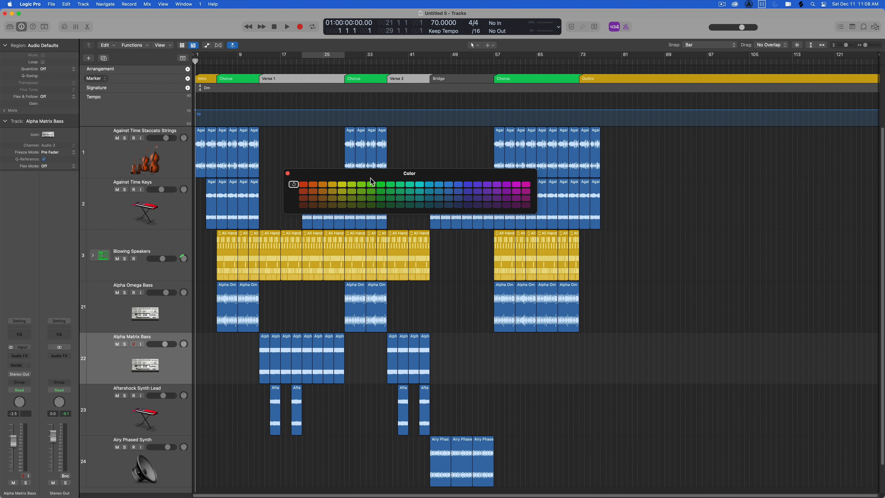
pyautogui.click(314, 184)
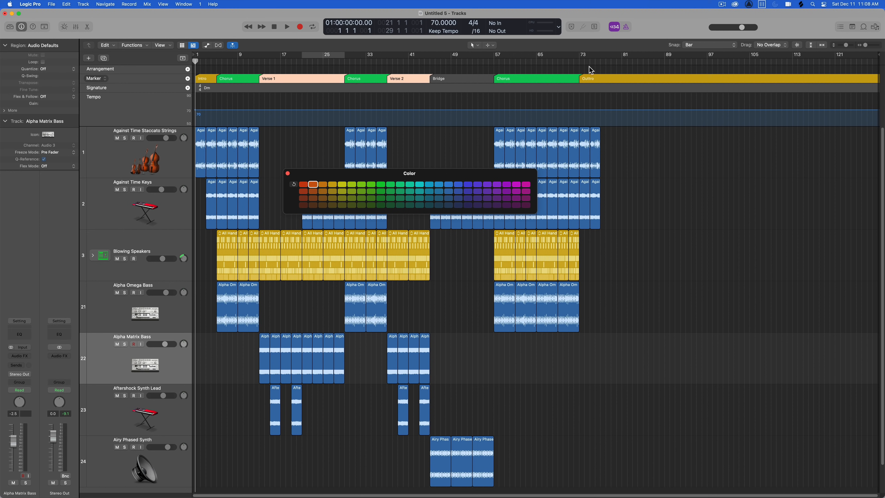
# Step: Color the Bridge marker purple, then close the color palette and clear the marker selection
pyautogui.click(469, 79)
pyautogui.click(487, 184)
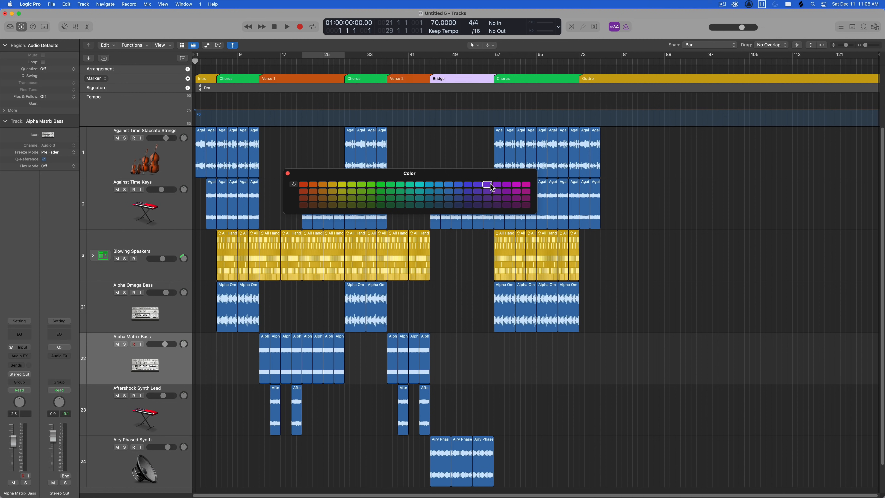
pyautogui.click(287, 174)
pyautogui.click(452, 144)
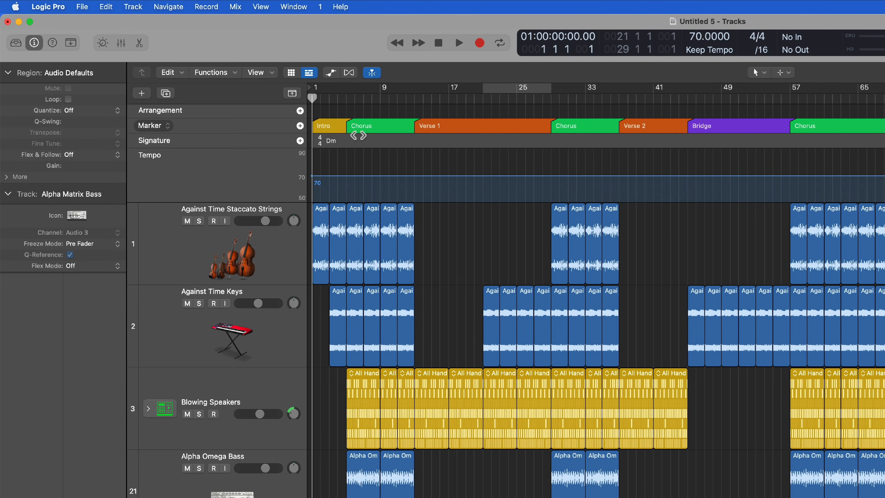
# Step: Open the Marker list for the arrangement with the song's ending around the Outtro marker in view
pyautogui.click(370, 126)
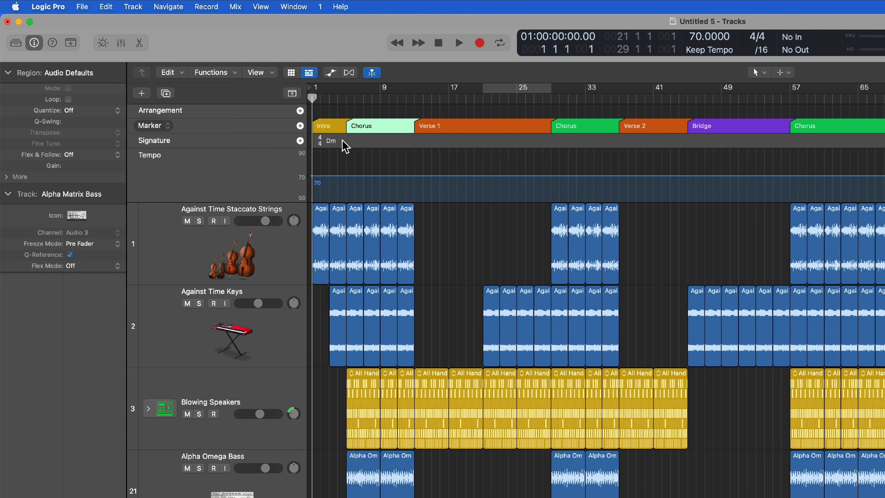
pyautogui.click(331, 126)
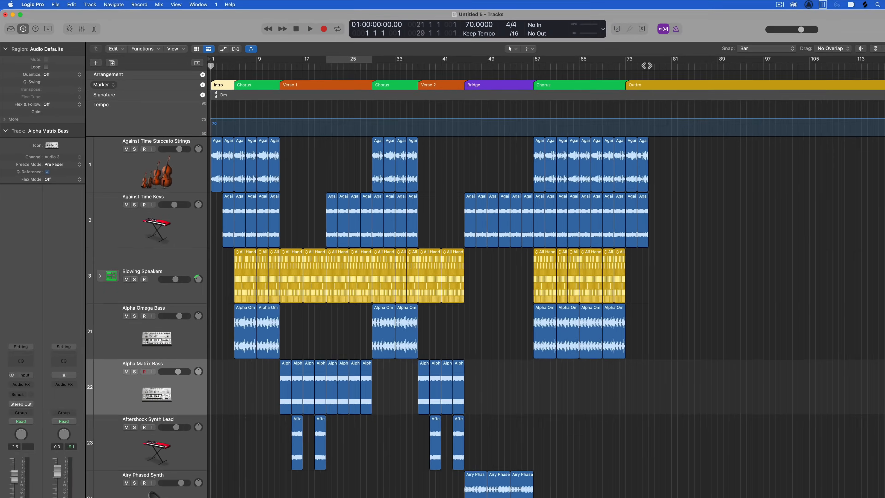
pyautogui.scroll(5, 645, 149)
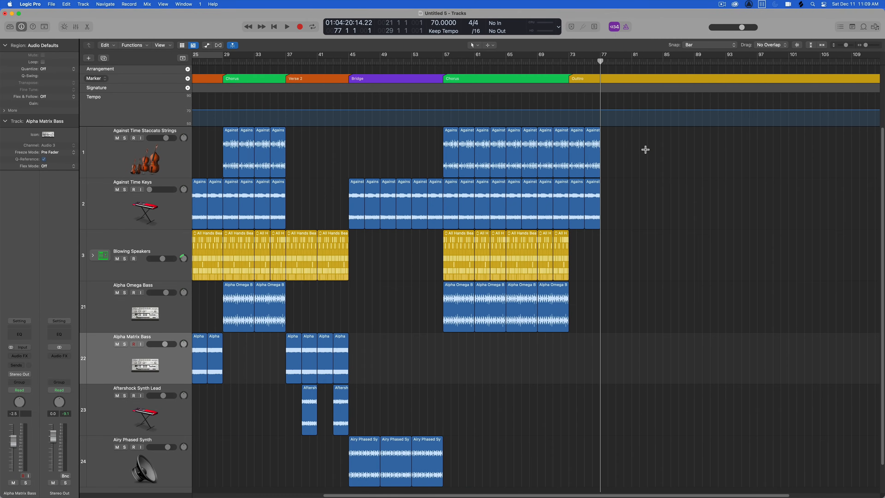
pyautogui.scroll(3, 645, 150)
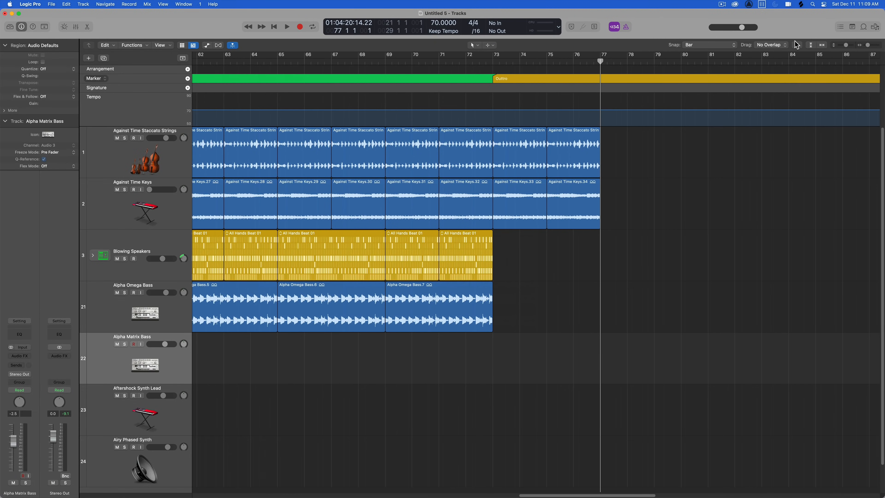
pyautogui.click(841, 26)
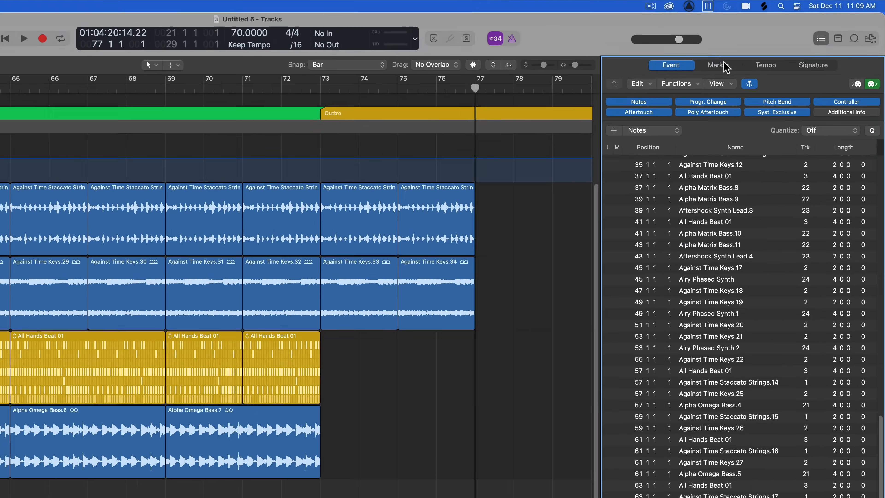
pyautogui.click(771, 47)
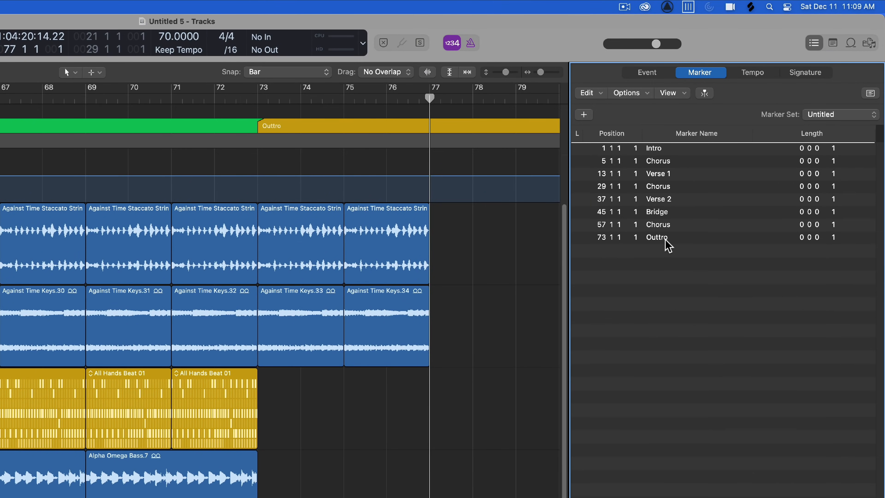
# Step: Set the Outtro marker's length to 4 bars in the Marker list
pyautogui.click(686, 239)
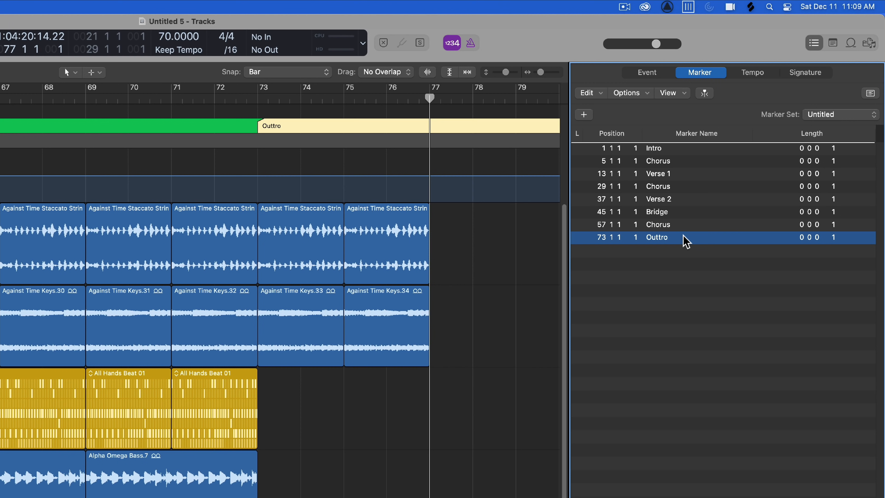
pyautogui.doubleClick(824, 237)
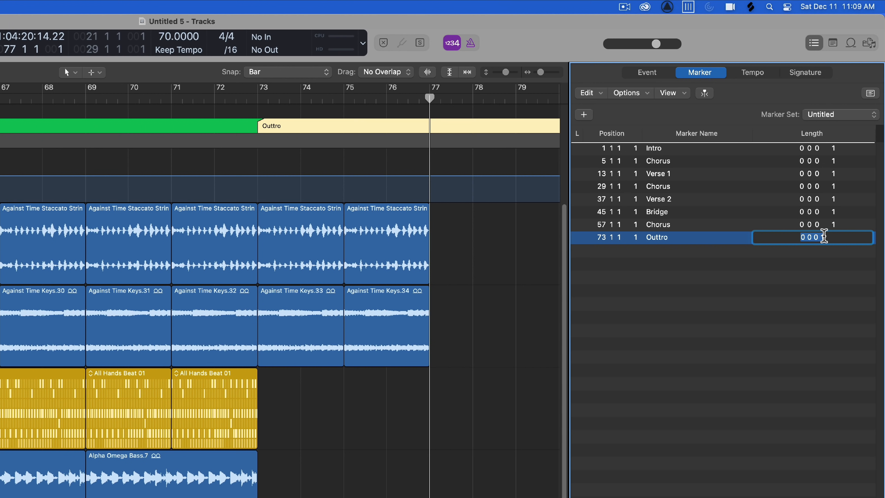
pyautogui.write('4')
pyautogui.press('Return')
pyautogui.click(491, 244)
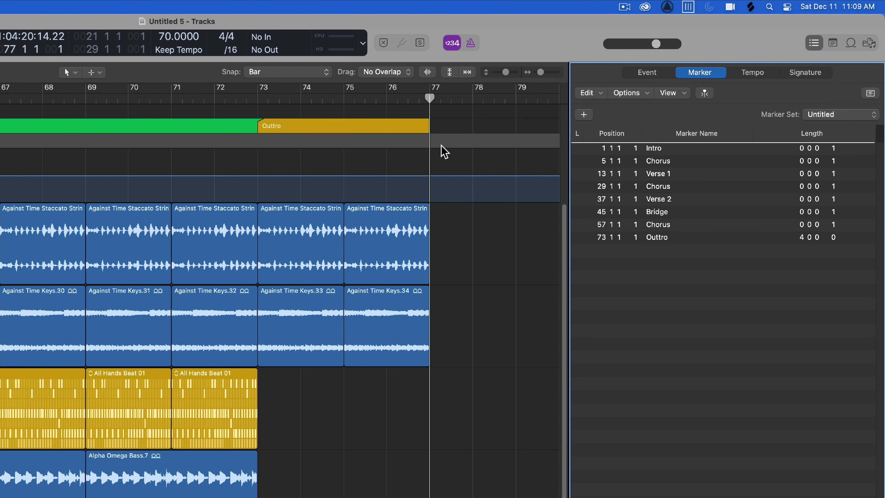
# Step: Examine where the final Chorus and Outtro markers start and end in the marker track
pyautogui.click(416, 127)
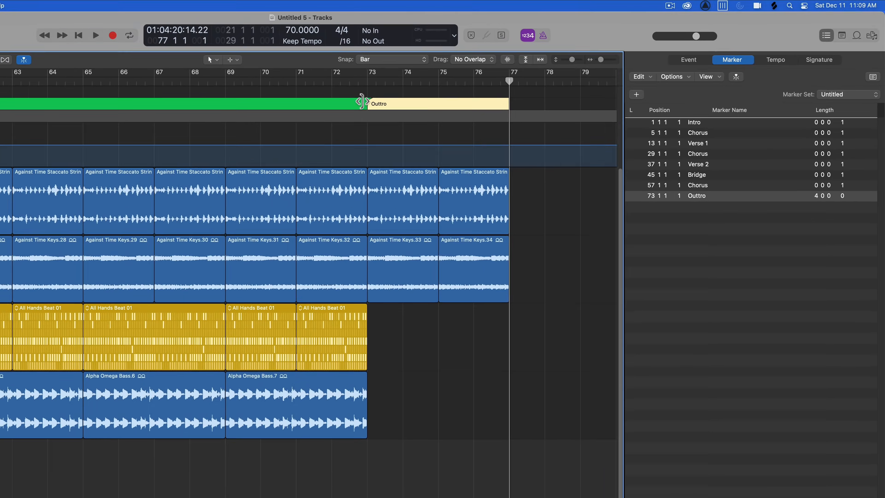
pyautogui.click(236, 125)
pyautogui.hscroll(-5, 237, 171)
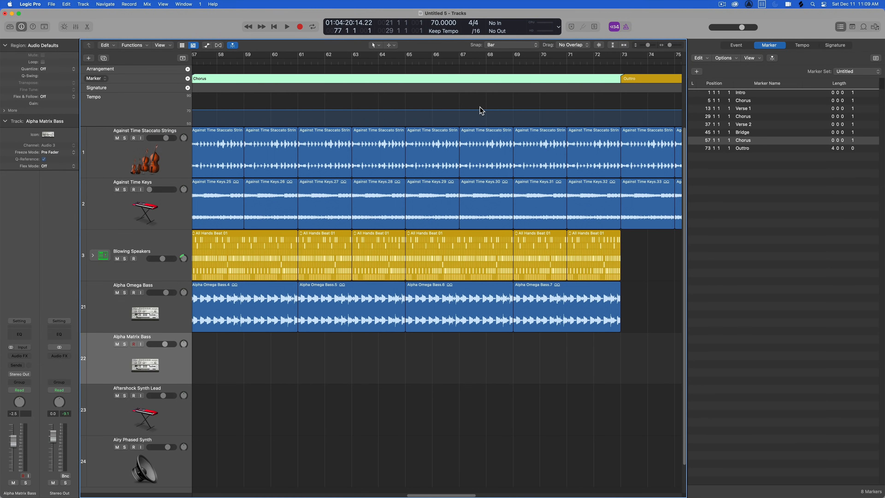
pyautogui.hscroll(4, 480, 111)
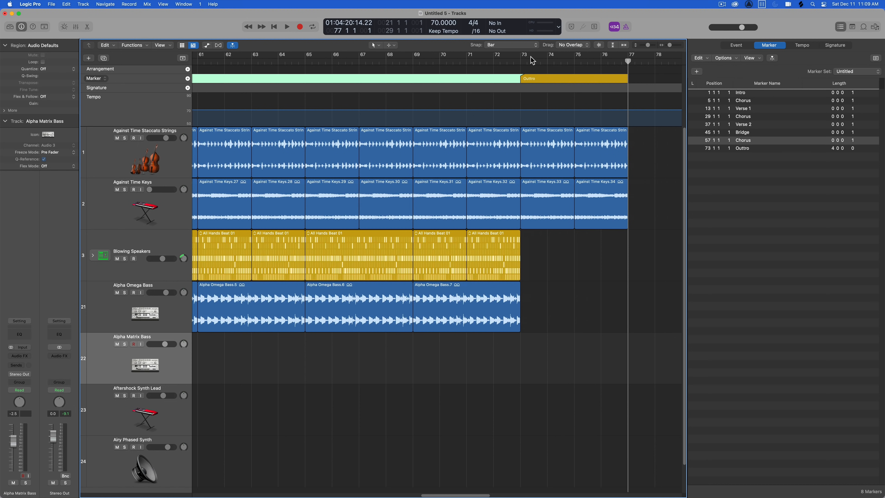
pyautogui.click(541, 77)
pyautogui.moveTo(541, 77)
pyautogui.mouseDown()
pyautogui.moveTo(617, 79)
pyautogui.moveTo(545, 82)
pyautogui.moveTo(604, 78)
pyautogui.moveTo(557, 80)
pyautogui.mouseUp()
pyautogui.click(583, 262)
pyautogui.click(584, 286)
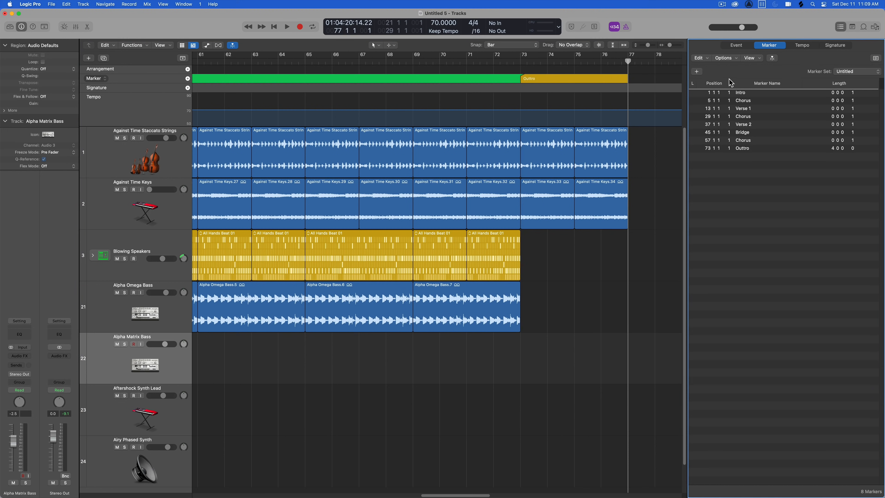
# Step: Hide the Marker list and the global tracks, and return the playhead to bar 1 with the whole song in view
pyautogui.click(840, 26)
pyautogui.press('Return')
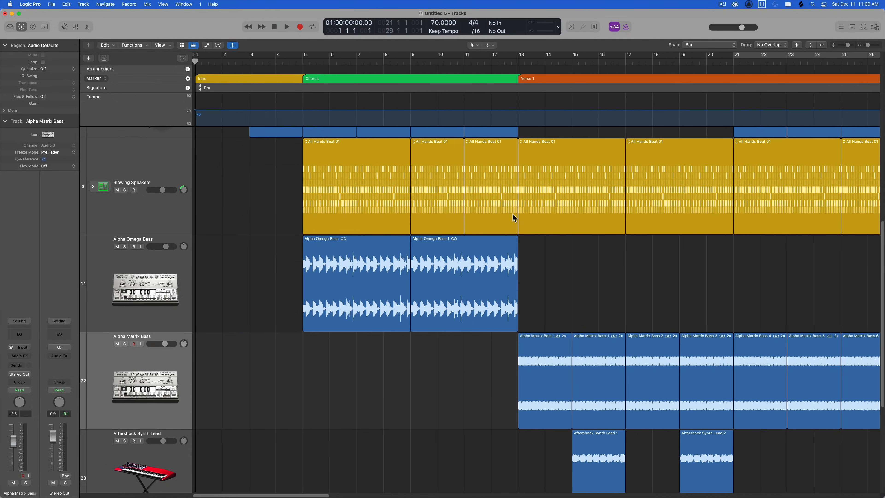
pyautogui.hscroll(10, 512, 214)
pyautogui.hscroll(-10, 512, 214)
pyautogui.press('z')
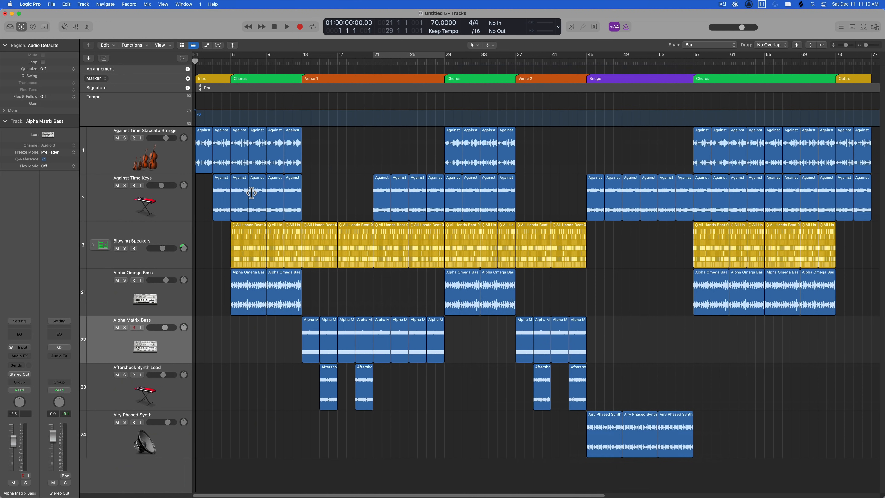
pyautogui.click(182, 58)
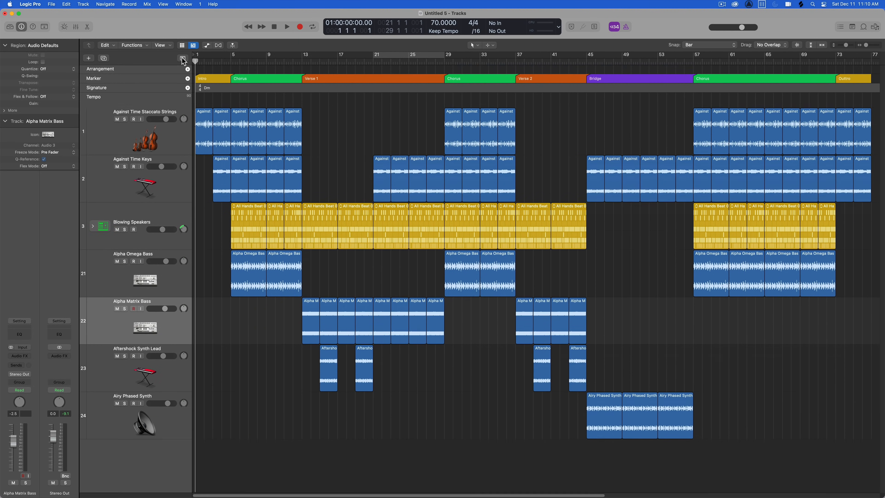
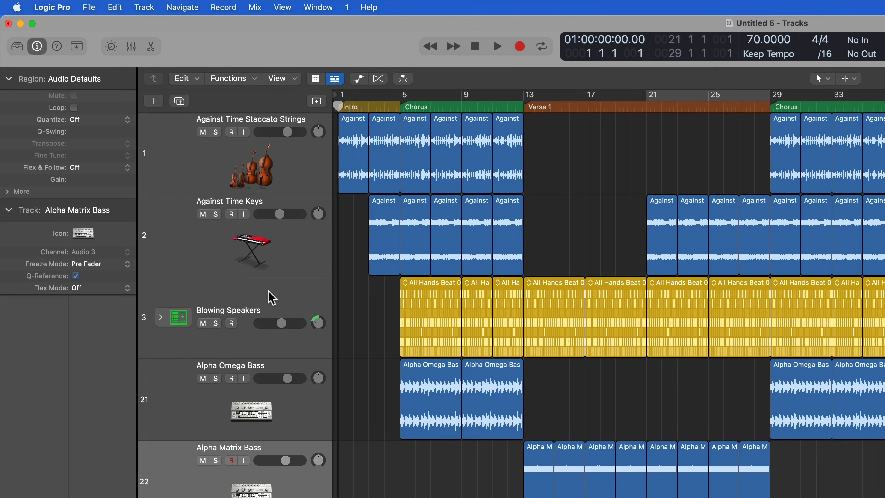
# Step: Duplicate the Blowing Speakers drum track and copy all its All Hands Beat regions onto the new track at the same positions
pyautogui.click(154, 167)
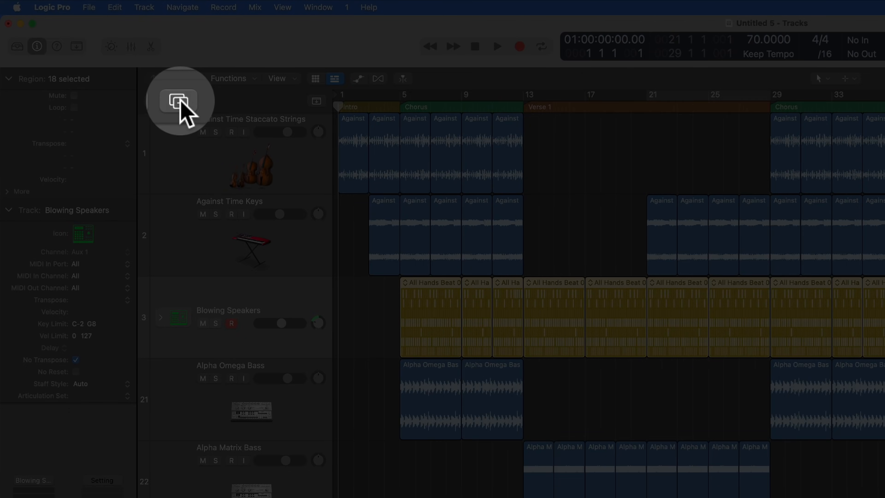
pyautogui.click(180, 101)
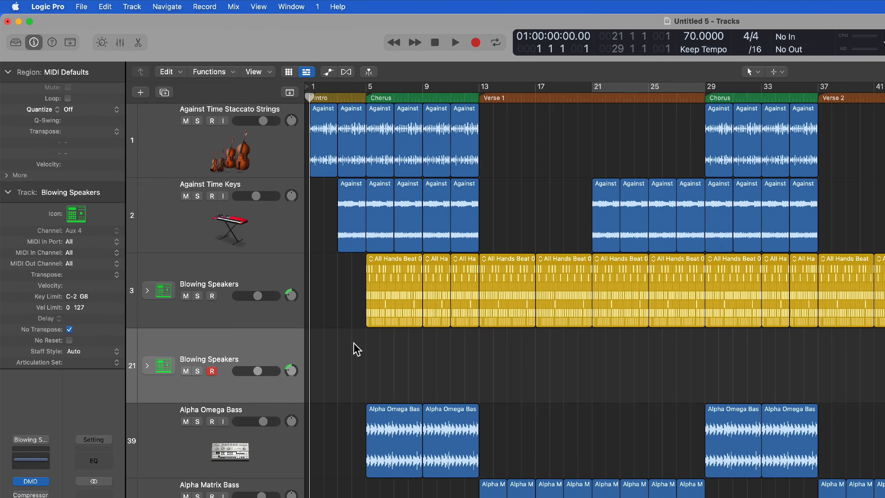
pyautogui.moveTo(386, 374); pyautogui.dragTo(847, 172)
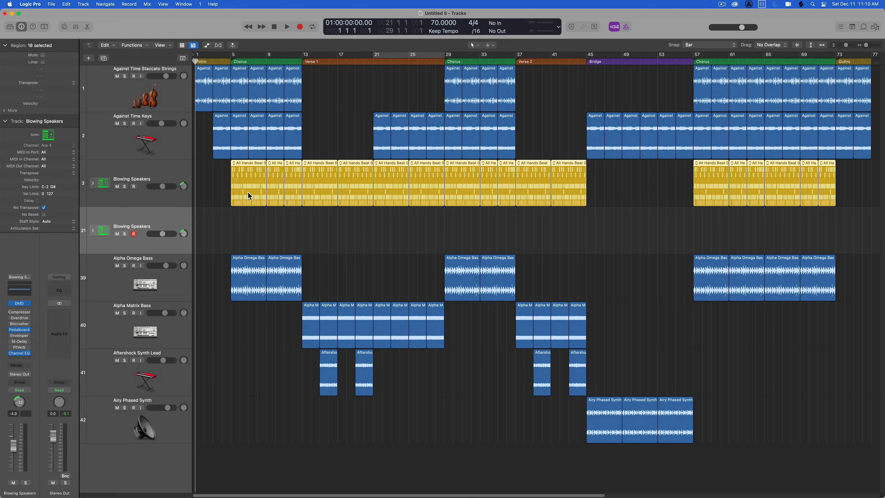
pyautogui.moveTo(247, 191); pyautogui.dragTo(250, 223)
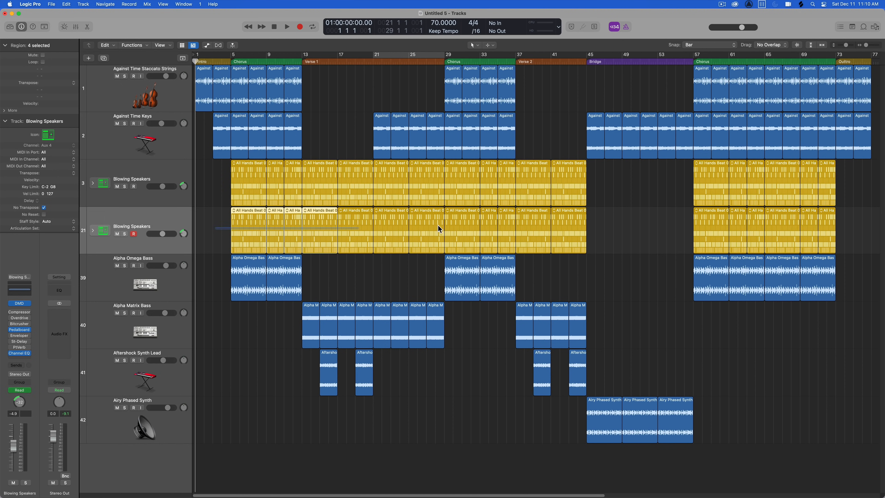
# Step: Convert all the copied regions on the duplicate Blowing Speakers track to MIDI regions and join them into one region
pyautogui.moveTo(438, 229); pyautogui.dragTo(829, 228)
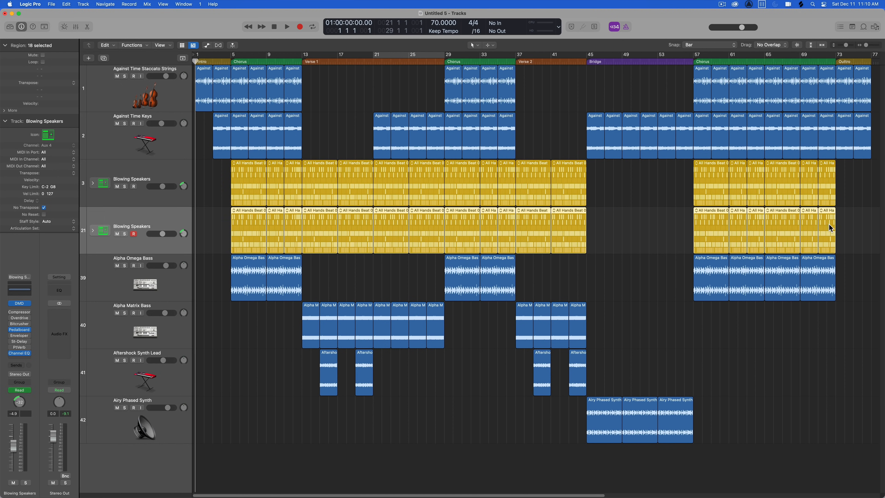
pyautogui.rightClick(249, 218)
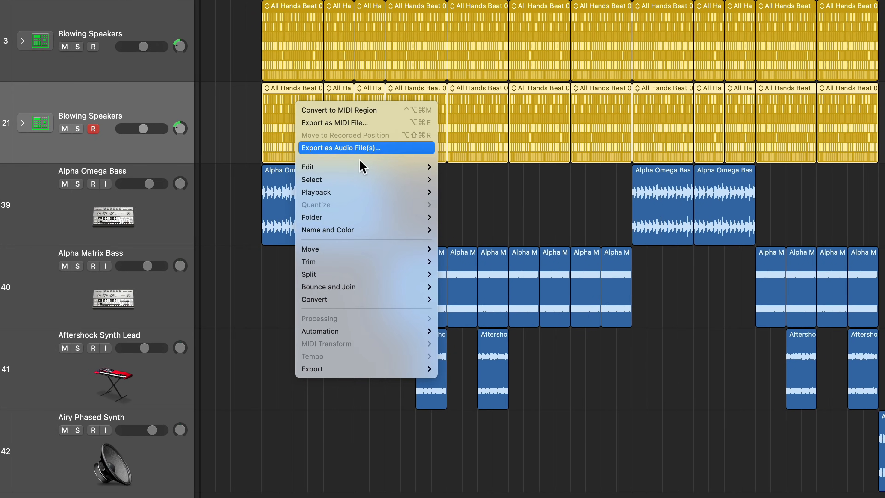
pyautogui.moveTo(392, 300)
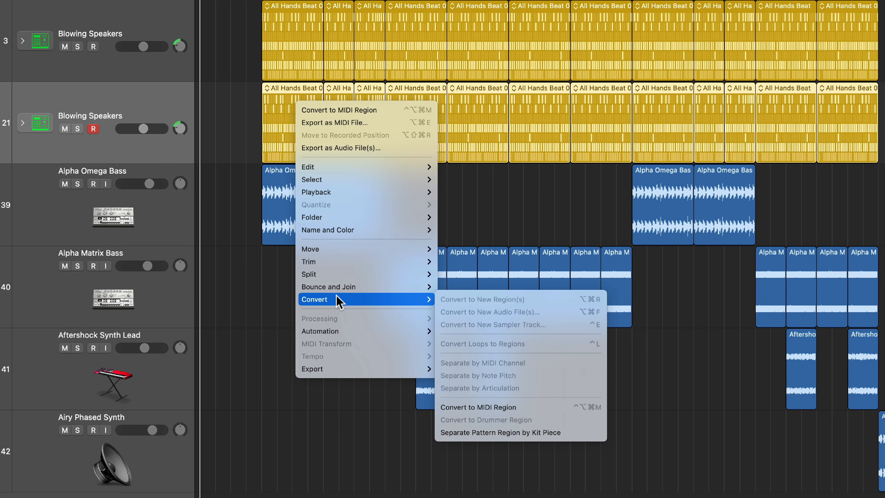
pyautogui.click(537, 407)
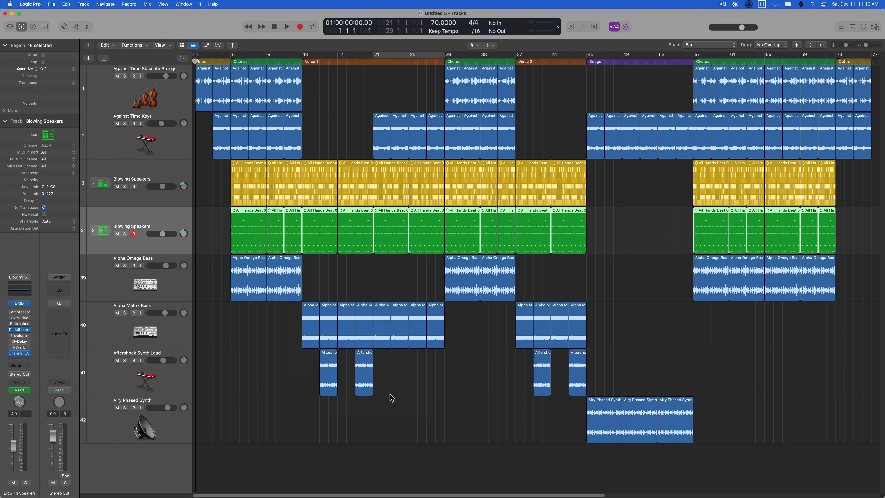
pyautogui.press('super+j')
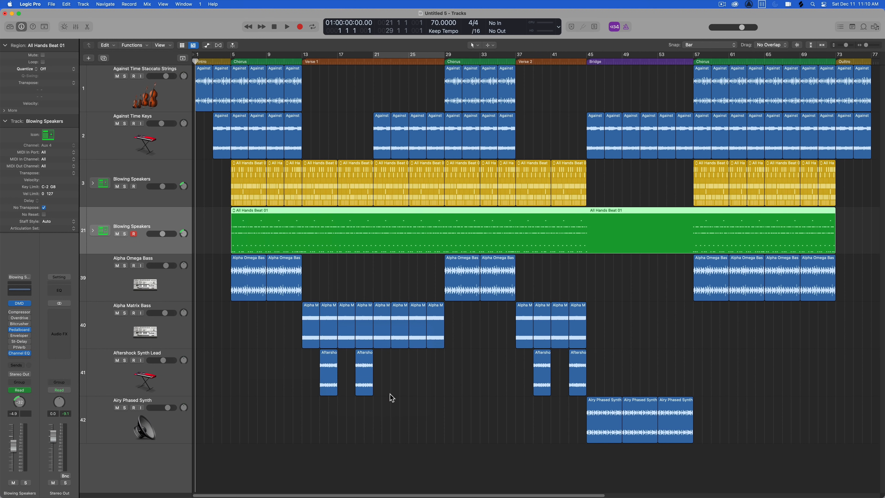
# Step: In the joined region's Piano Roll, delete every note except the Kick 1 notes, then close the editor
pyautogui.doubleClick(317, 238)
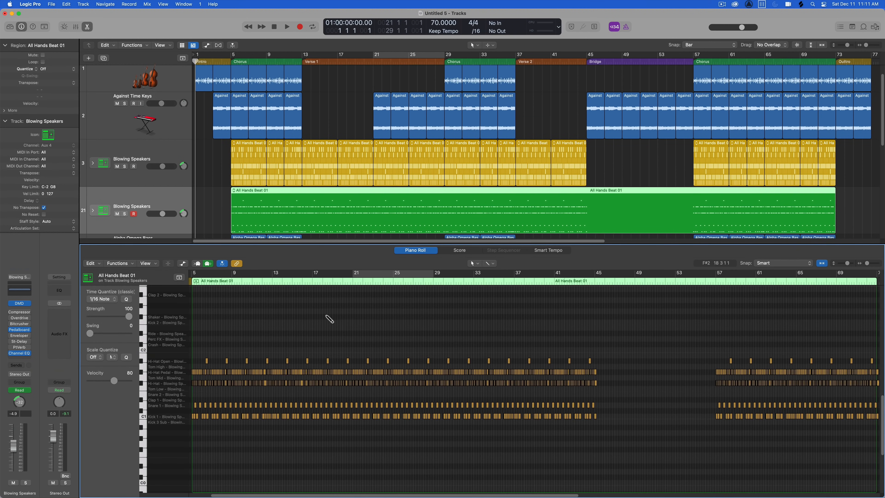
pyautogui.press('super+Left')
pyautogui.press('super+Left')
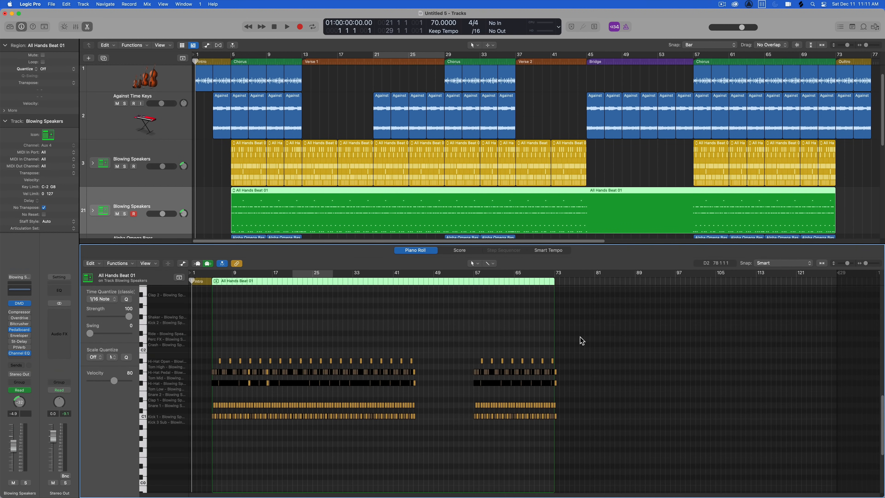
pyautogui.moveTo(581, 318); pyautogui.dragTo(181, 408)
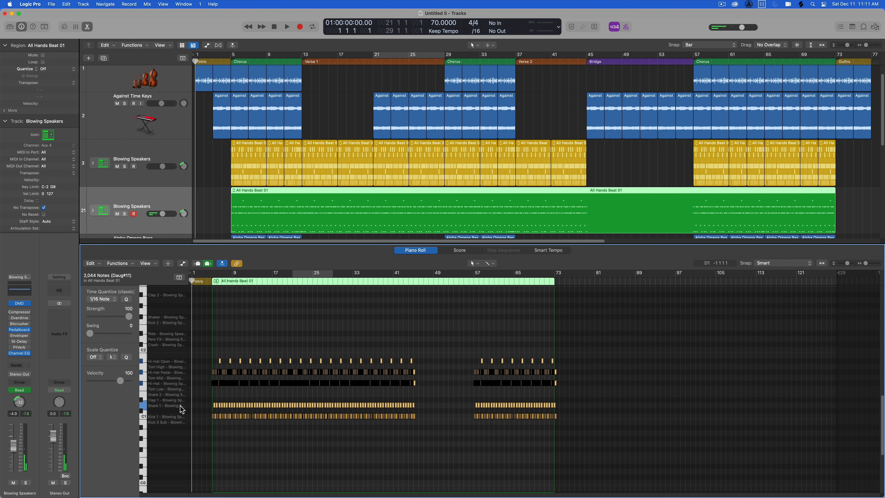
pyautogui.press('Delete')
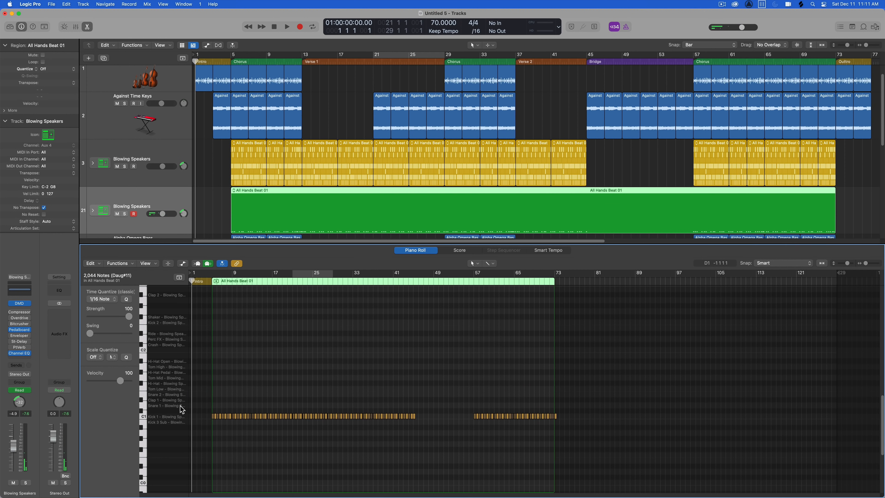
pyautogui.click(144, 417)
pyautogui.press('e')
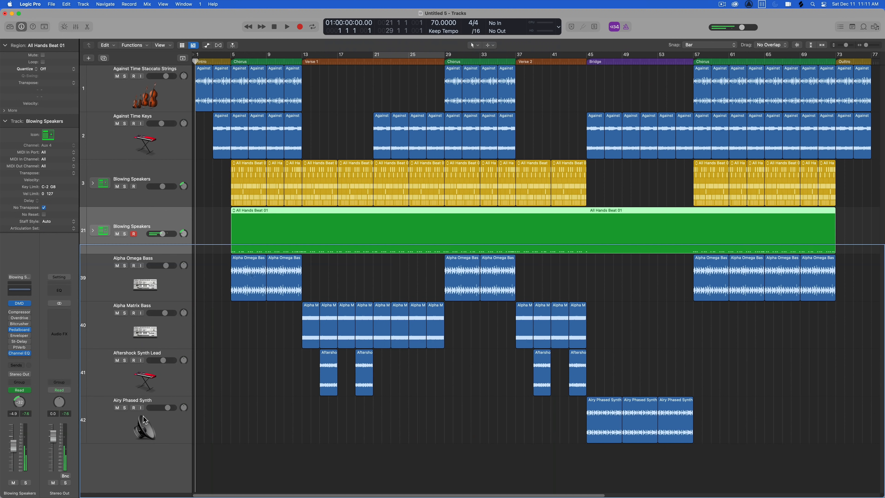
pyautogui.click(220, 227)
pyautogui.click(175, 221)
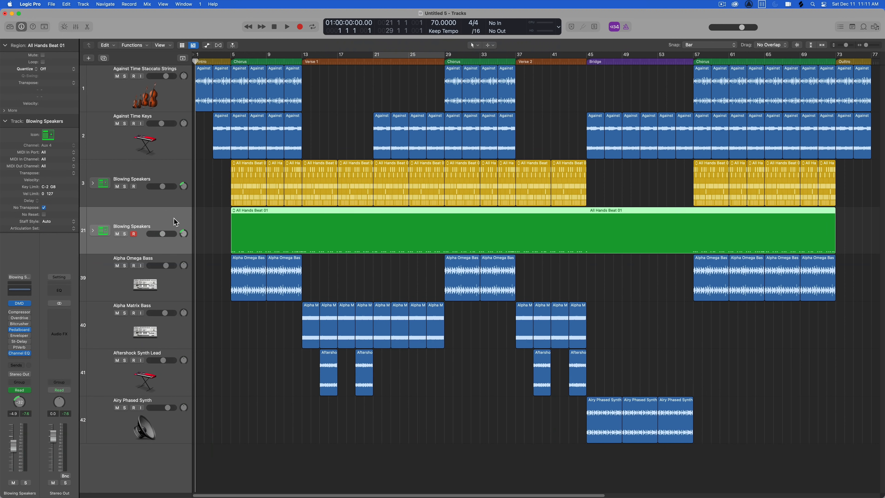
pyautogui.click(24, 278)
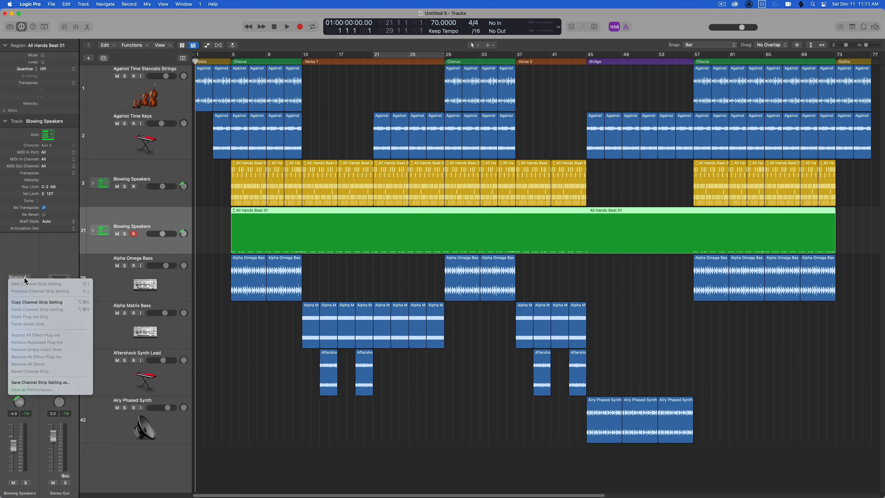
pyautogui.click(209, 222)
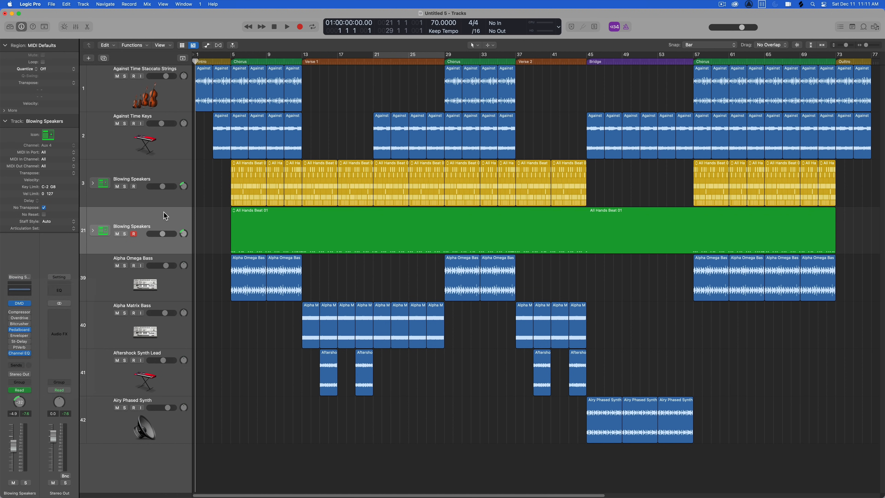
# Step: Create an empty software instrument track, move the joined kick region onto it, and delete the duplicate Blowing Speakers track
pyautogui.click(89, 58)
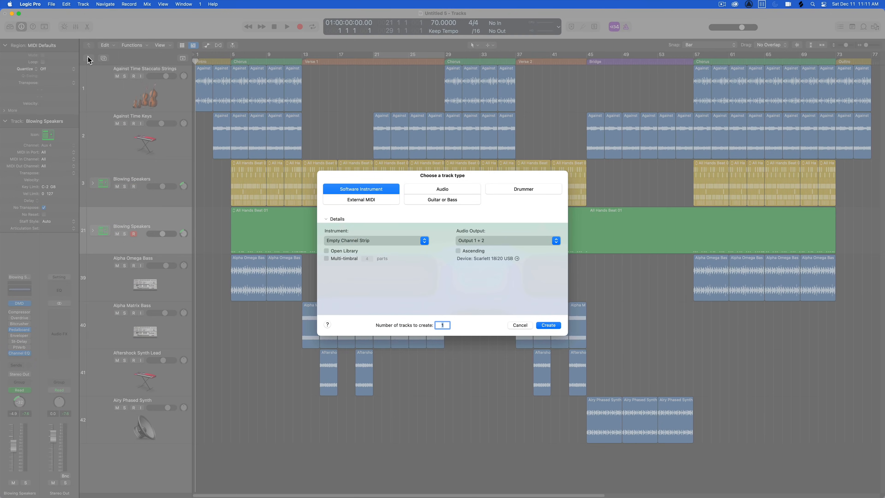
pyautogui.press('Return')
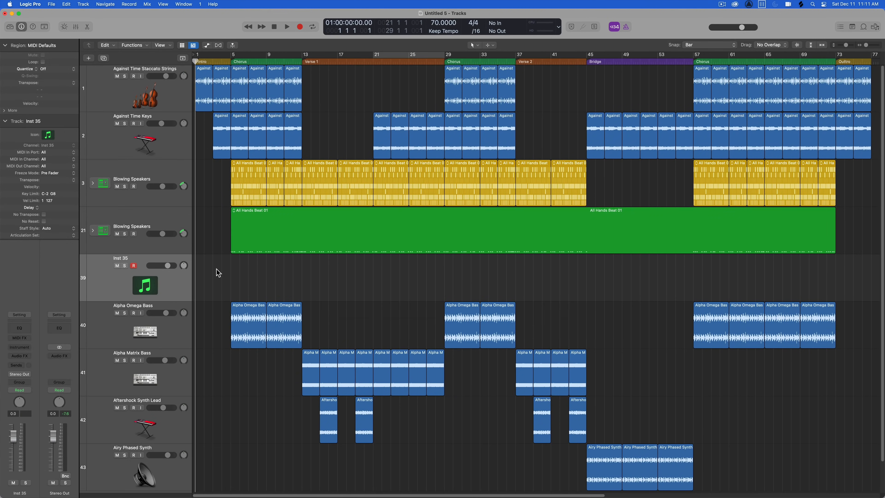
pyautogui.moveTo(258, 238); pyautogui.dragTo(259, 264)
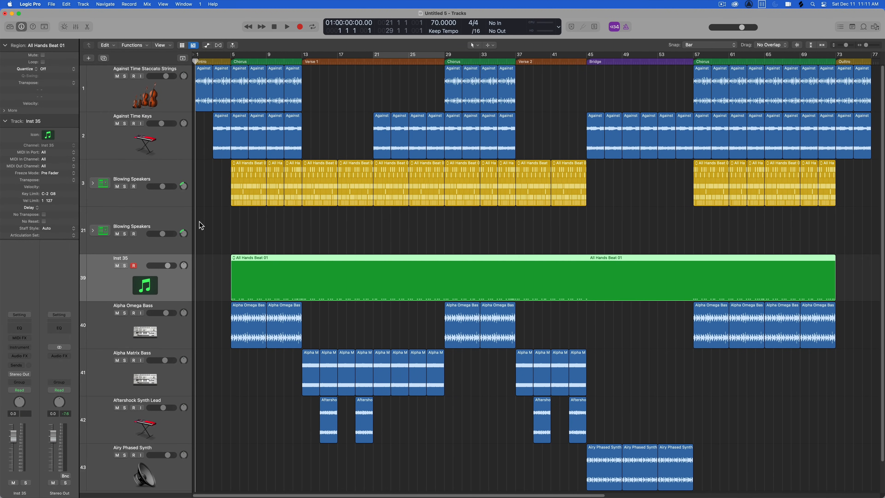
pyautogui.click(176, 220)
pyautogui.press('super+BackSpace')
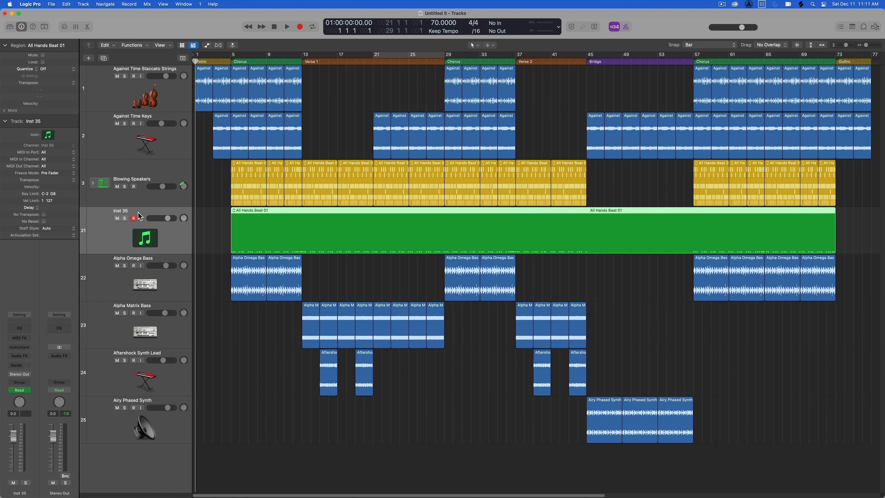
# Step: Rename the new software instrument track as Kick Layer
pyautogui.doubleClick(121, 211)
pyautogui.write('Kick Layer')
pyautogui.press('Return')
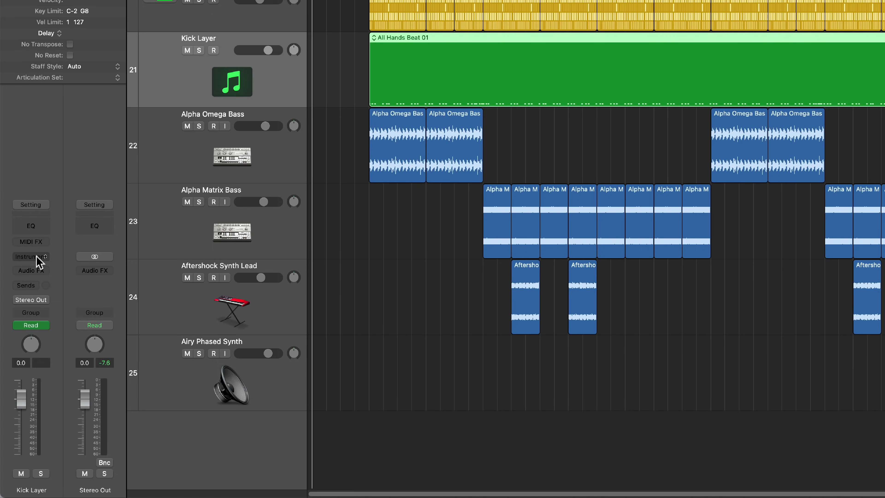
# Step: Load Drum Synth as the Kick Layer's instrument and choose the Hard Kick sound from Kicks
pyautogui.click(39, 257)
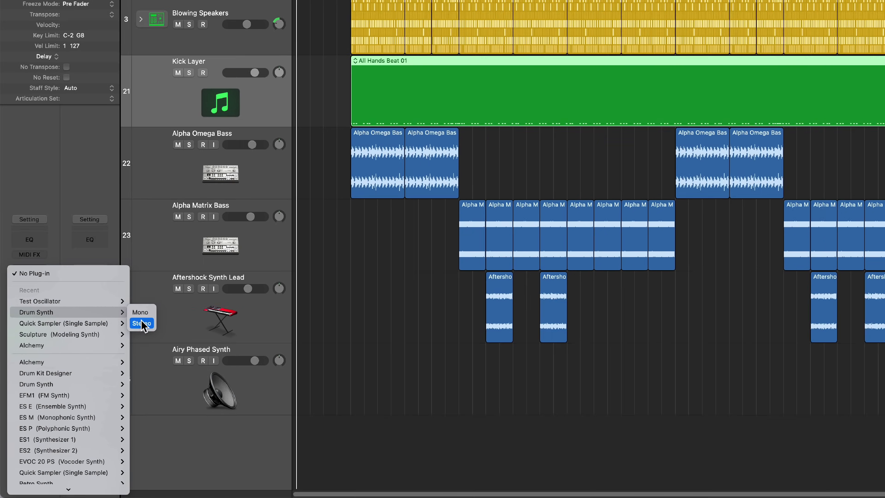
pyautogui.click(148, 310)
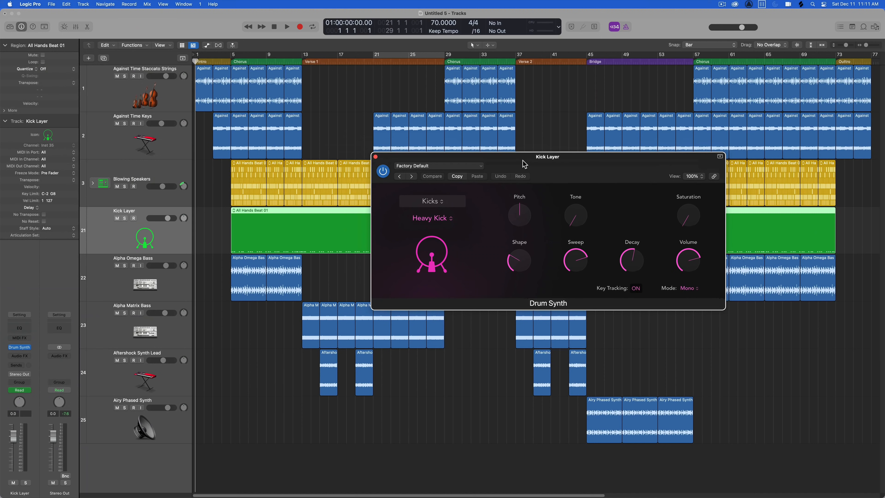
pyautogui.click(433, 202)
pyautogui.click(451, 204)
pyautogui.click(433, 219)
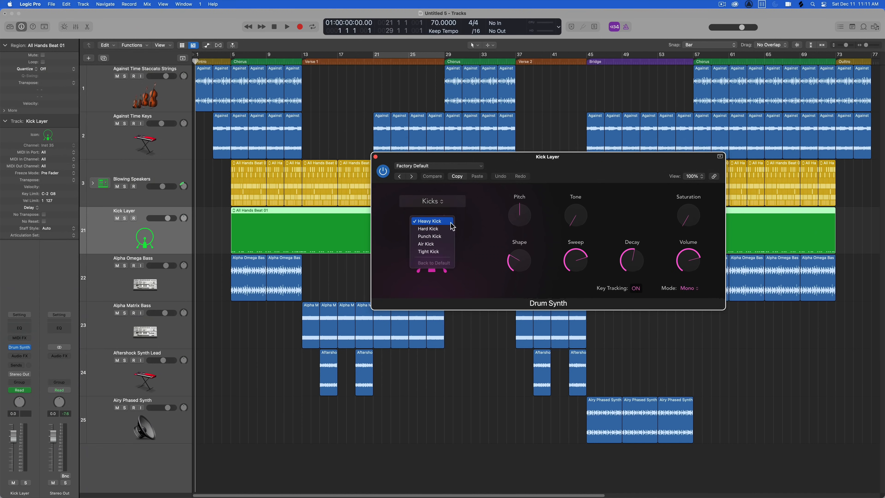
pyautogui.click(448, 234)
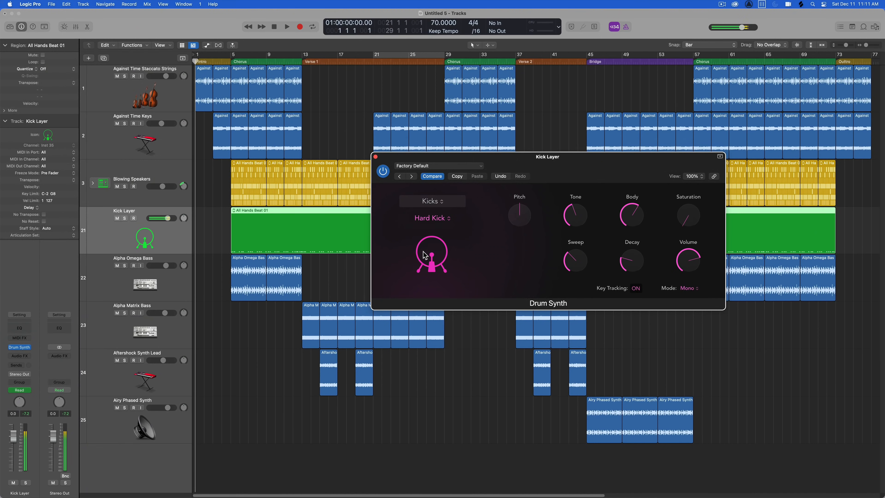
pyautogui.click(376, 158)
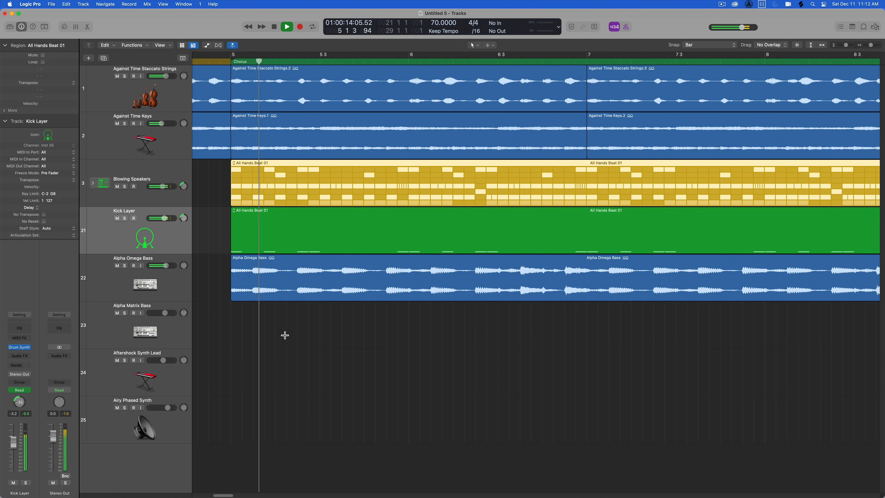
# Step: Listen to the chorus with the Kick Layer and check the channel levels in the Mixer, closing it at the end
pyautogui.press('super+Left')
pyautogui.press('super+Left')
pyautogui.press('super+Left')
pyautogui.press('super+Left')
pyautogui.press('super+Left')
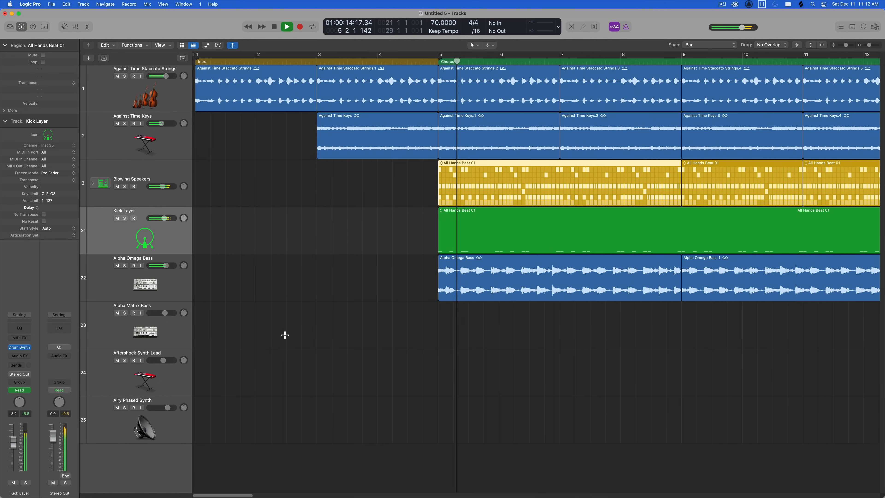
pyautogui.press('x')
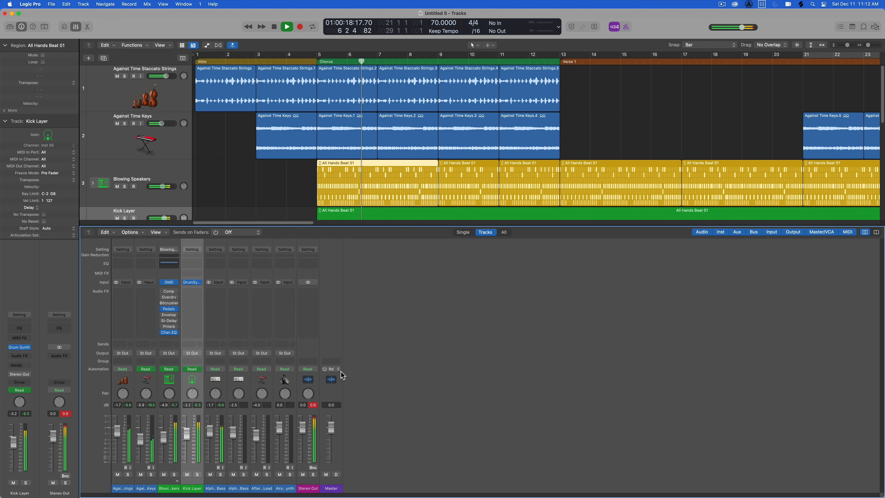
pyautogui.press('space')
pyautogui.press('x')
# Step: Play the chorus from bar 5 and watch the Kick Layer's pan knob during playback
pyautogui.click(171, 231)
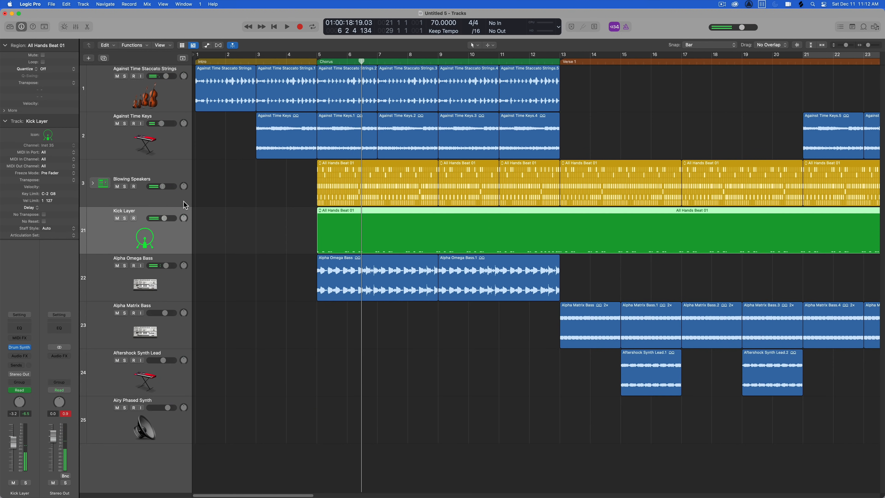
pyautogui.moveTo(347, 191); pyautogui.dragTo(726, 187)
pyautogui.click(389, 230)
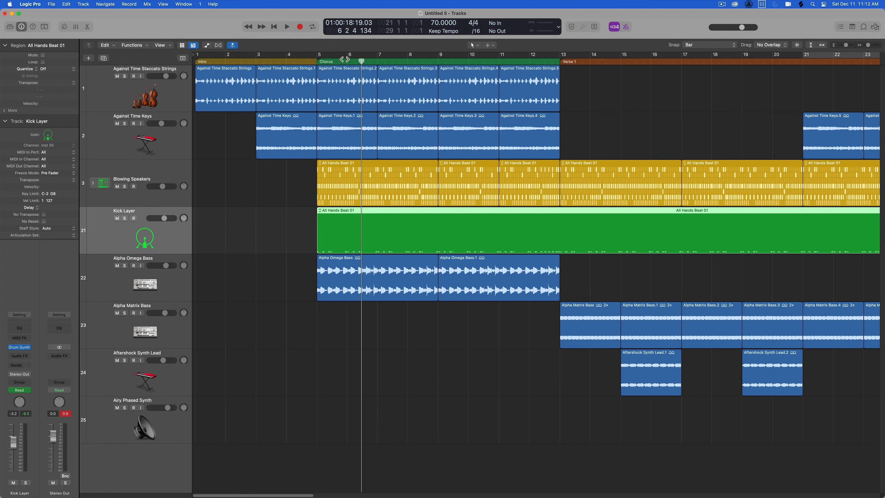
pyautogui.click(317, 62)
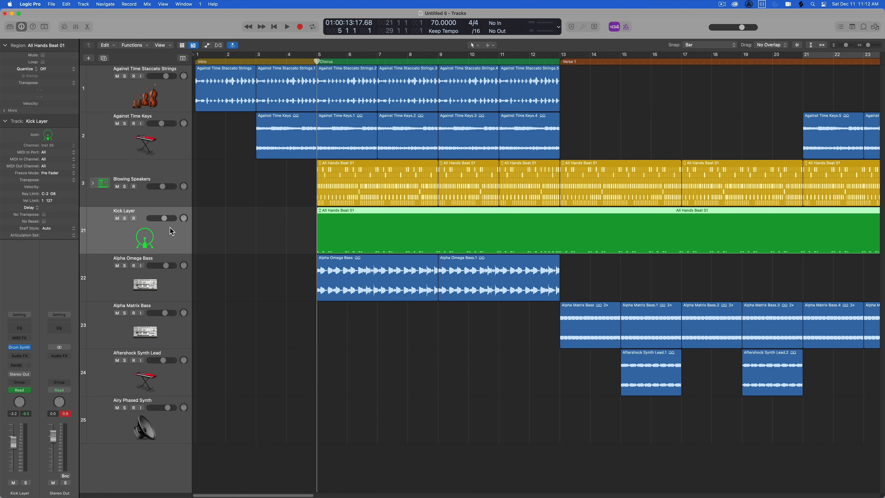
pyautogui.press('space')
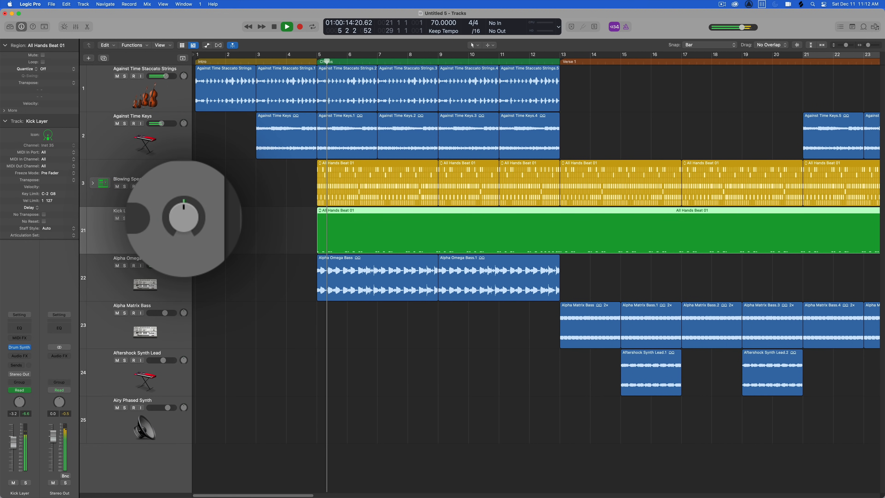
pyautogui.press('space')
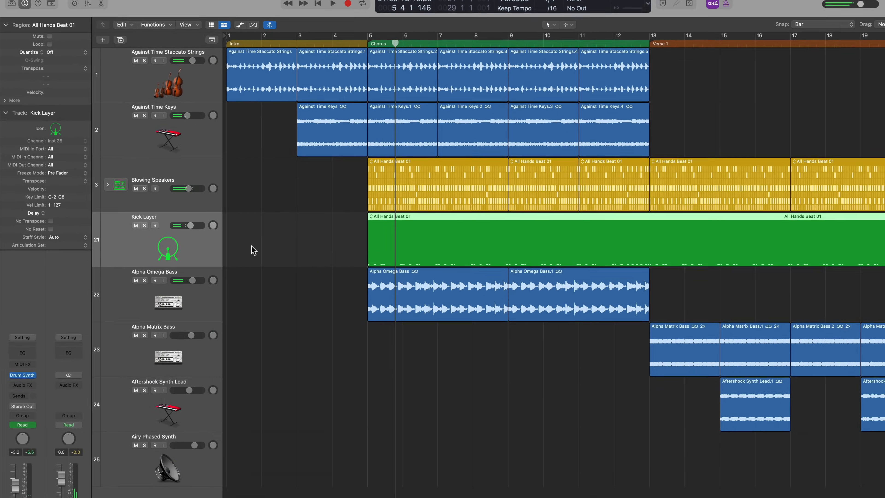
# Step: Turn off track automation on the Kick Layer, hide the automation lanes, and play the song into Verse 1
pyautogui.press('a')
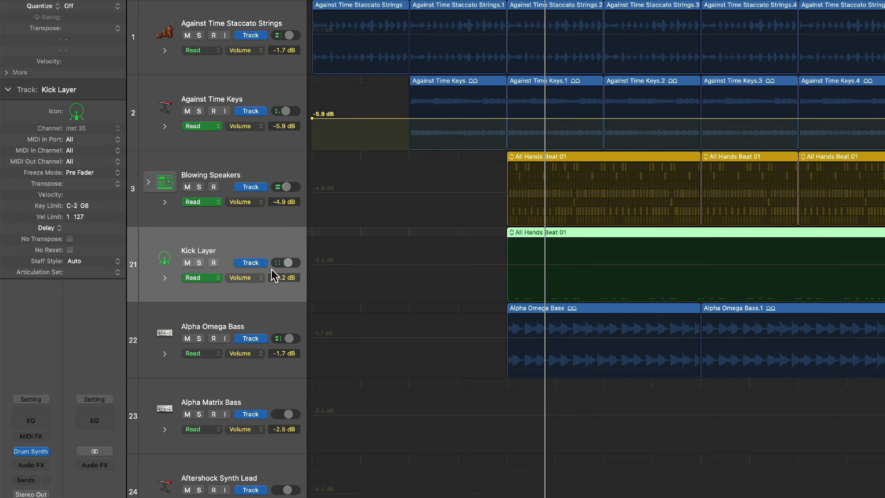
pyautogui.click(240, 262)
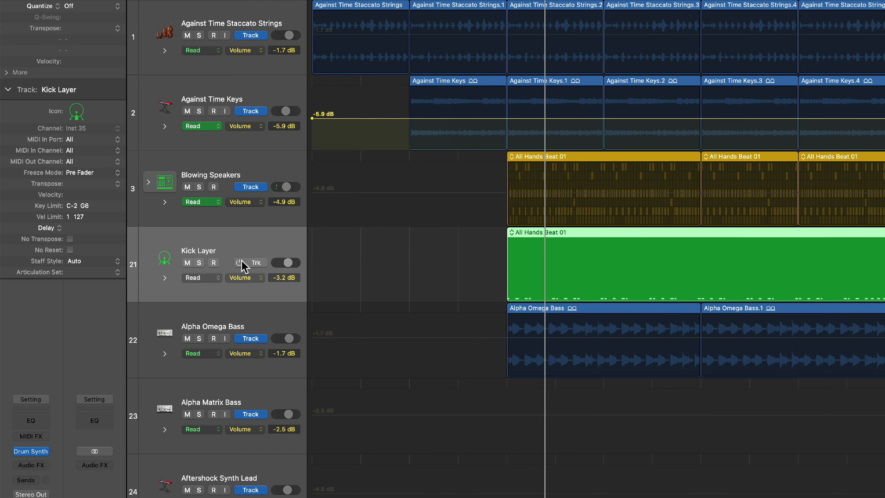
pyautogui.press('a')
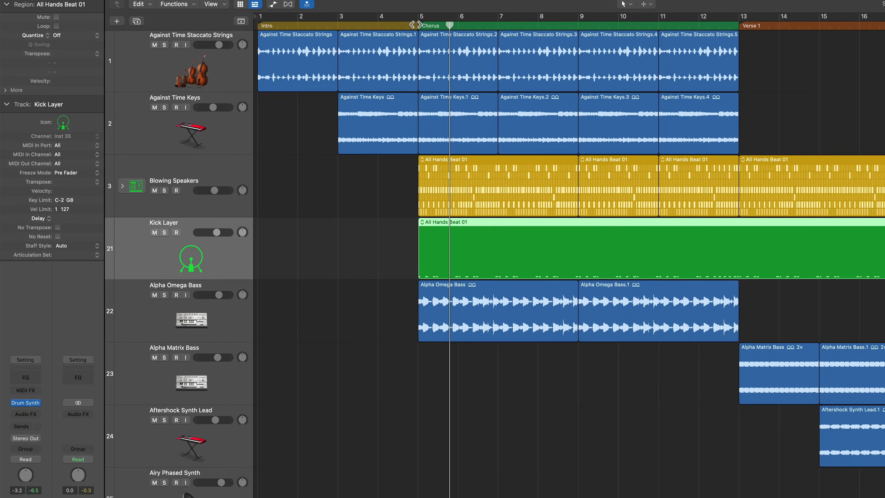
pyautogui.hotkey('shift', 'space')
pyautogui.click(399, 279)
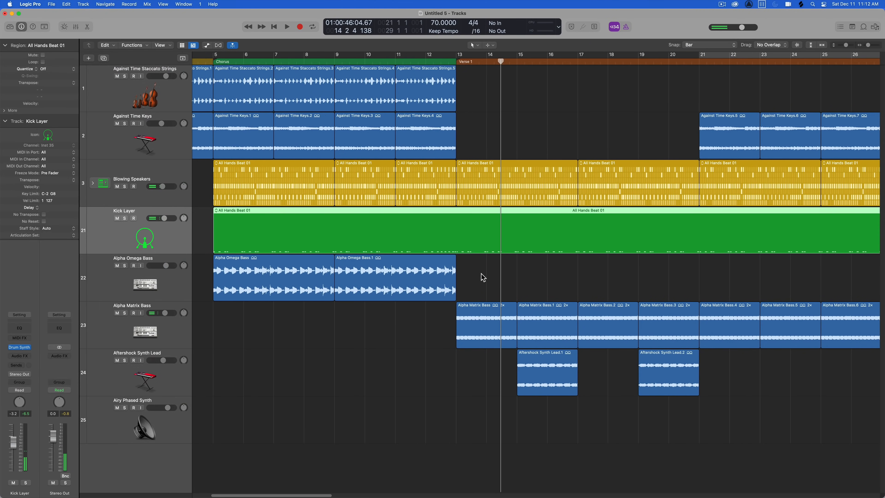
pyautogui.moveTo(483, 276); pyautogui.dragTo(620, 278)
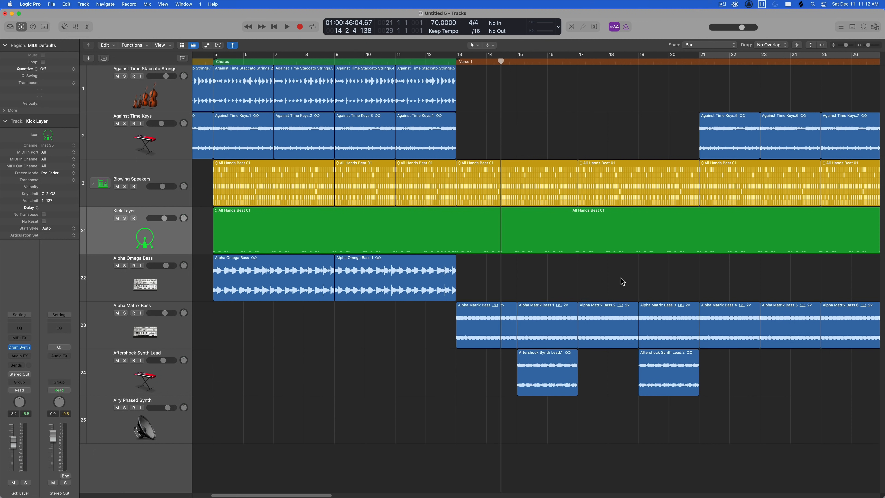
pyautogui.click(427, 144)
pyautogui.moveTo(491, 136); pyautogui.dragTo(261, 123)
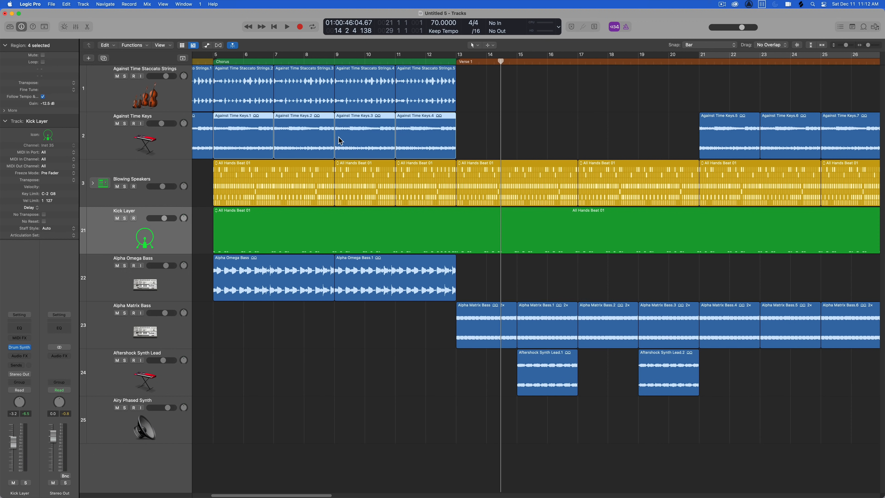
pyautogui.click(508, 142)
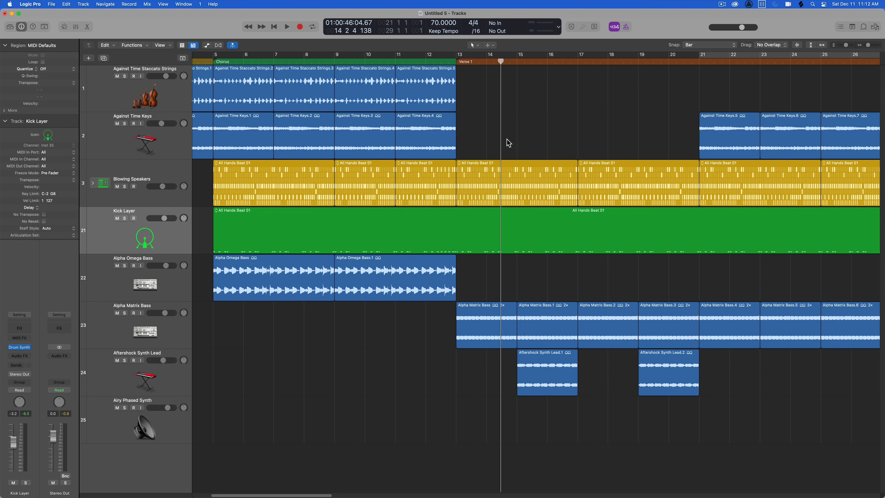
pyautogui.moveTo(483, 279); pyautogui.dragTo(670, 315)
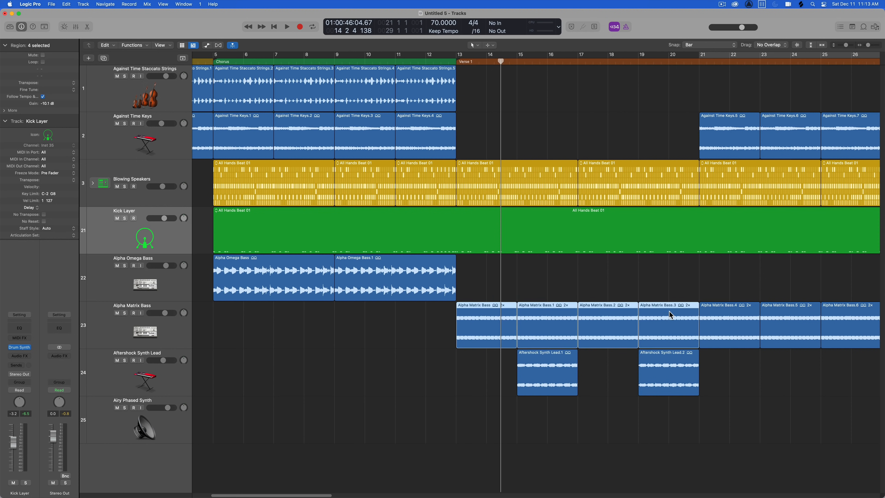
pyautogui.click(642, 277)
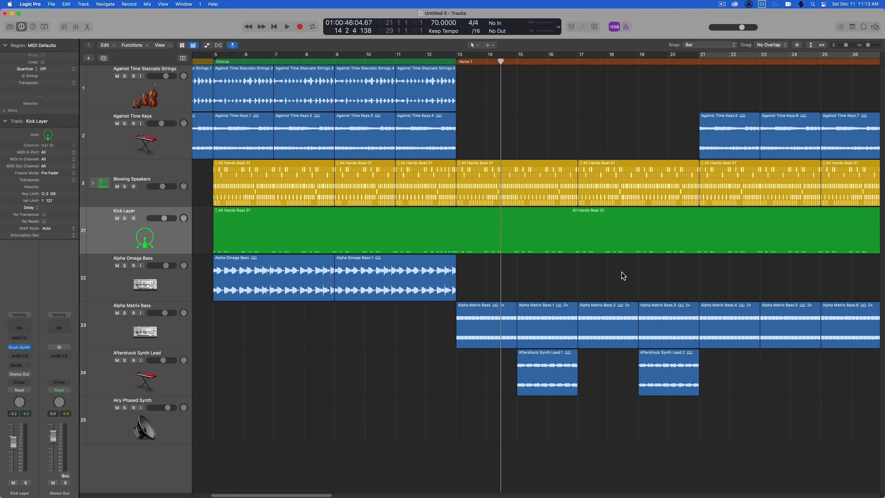
# Step: Examine the Kick Layer's note pattern around bars 14 to 16 in the Piano Roll, then close the editor
pyautogui.doubleClick(572, 249)
pyautogui.click(318, 399)
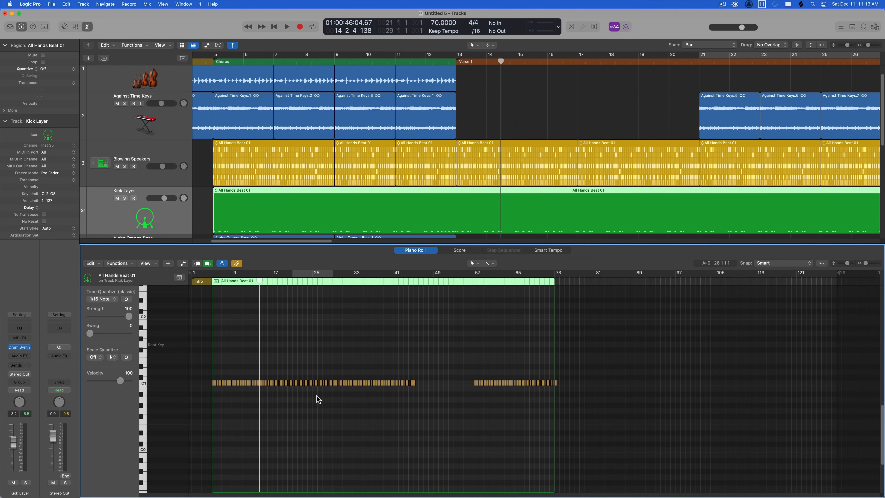
pyautogui.press('super+Right')
pyautogui.press('super+Right')
pyautogui.press('super+Right')
pyautogui.press('super+Right')
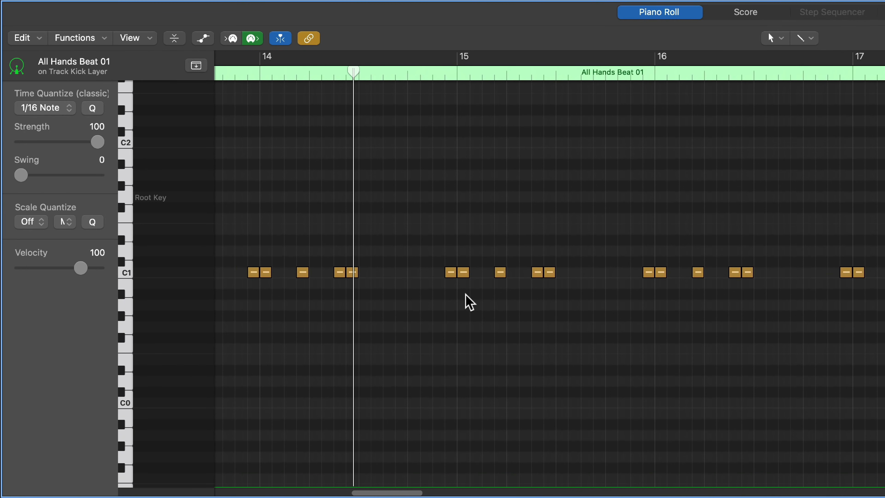
pyautogui.moveTo(478, 260); pyautogui.dragTo(461, 285)
pyautogui.moveTo(510, 260); pyautogui.dragTo(538, 287)
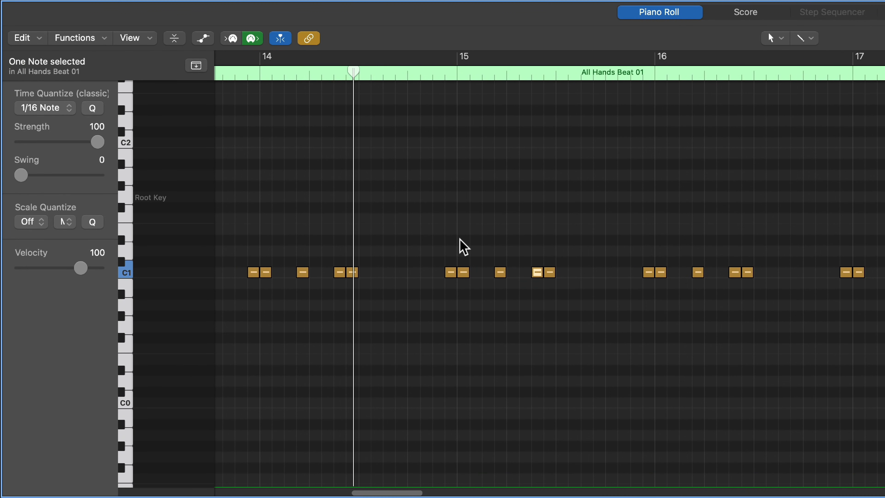
pyautogui.moveTo(459, 239); pyautogui.dragTo(528, 291)
pyautogui.moveTo(529, 291); pyautogui.dragTo(536, 292)
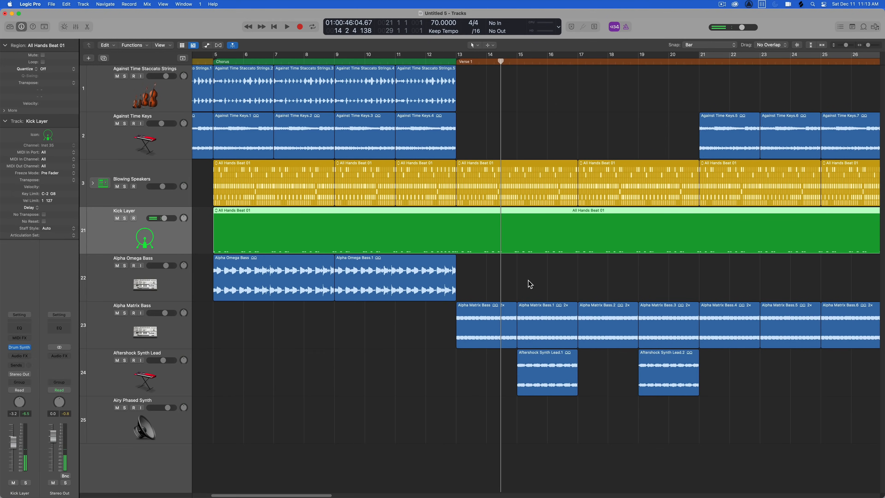
pyautogui.click(536, 267)
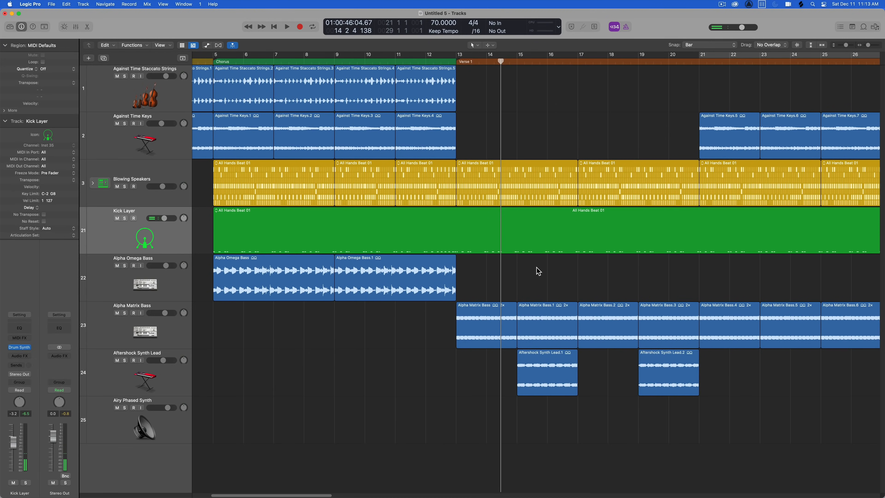
# Step: Duplicate the Kick Layer track, copy its region onto the new track, and shorten the copy to end at bar 9
pyautogui.click(149, 236)
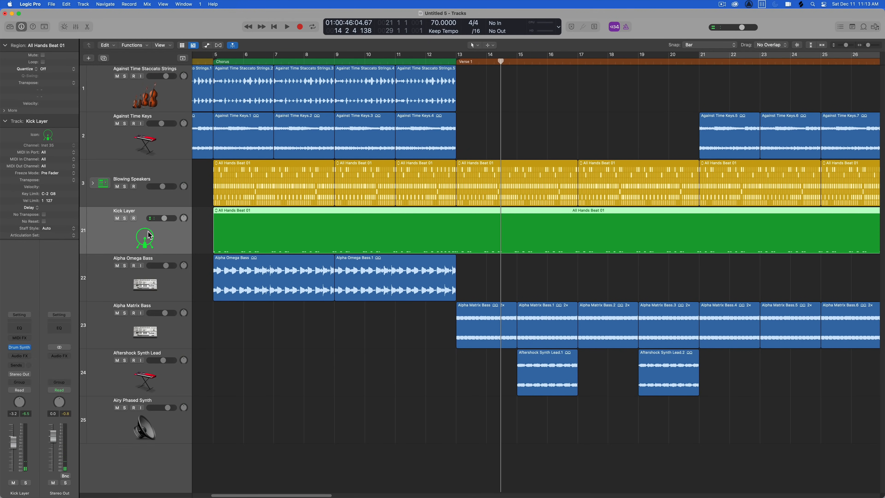
pyautogui.click(103, 58)
pyautogui.moveTo(227, 247); pyautogui.dragTo(229, 262)
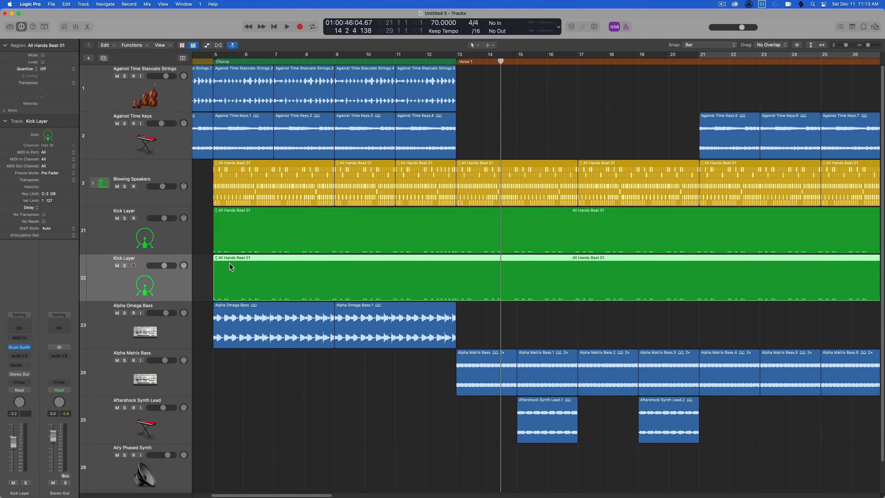
pyautogui.click(209, 270)
# Step: Thin out the shortened Kick Layer copy in the Piano Roll by deleting the extra note from each closely spaced pair, then close the editor
pyautogui.doubleClick(280, 280)
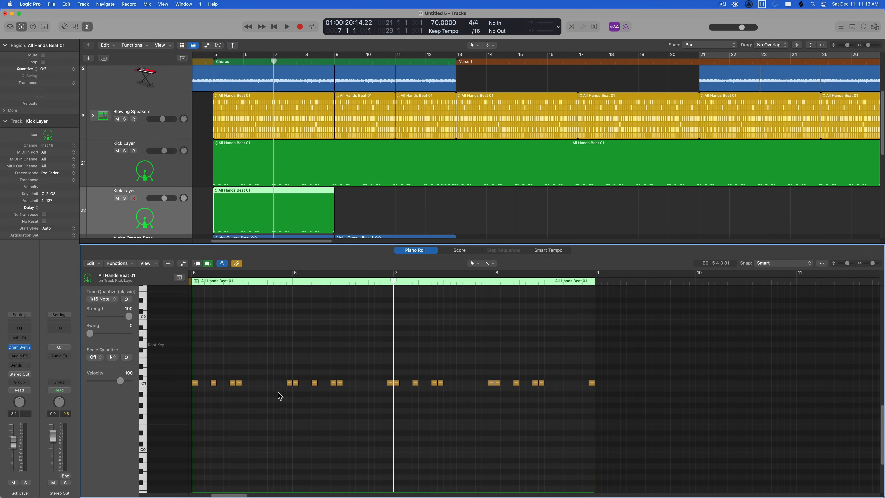
pyautogui.click(239, 383)
pyautogui.click(208, 263)
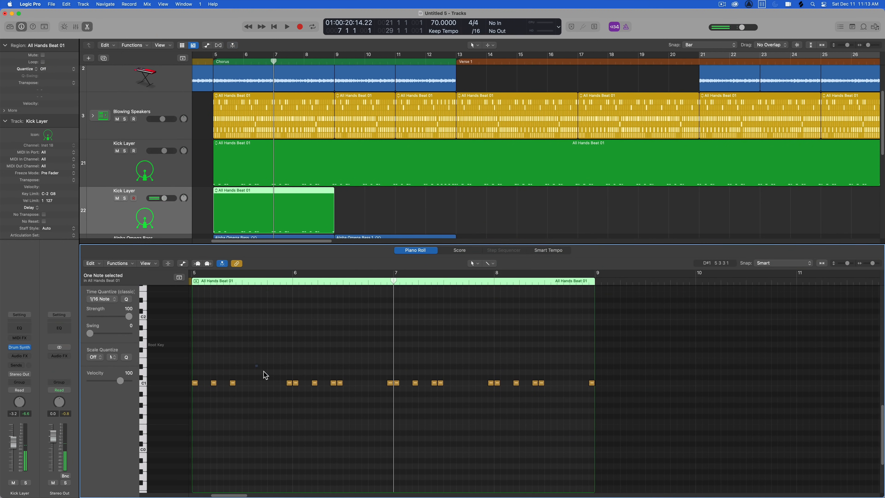
pyautogui.moveTo(264, 372); pyautogui.dragTo(293, 393)
pyautogui.click(293, 393)
pyautogui.moveTo(263, 355); pyautogui.dragTo(290, 390)
pyautogui.press('BackSpace')
pyautogui.moveTo(362, 370); pyautogui.dragTo(338, 393)
pyautogui.press('BackSpace')
pyautogui.moveTo(372, 363); pyautogui.dragTo(390, 390)
pyautogui.press('BackSpace')
pyautogui.moveTo(477, 372); pyautogui.dragTo(492, 391)
pyautogui.press('BackSpace')
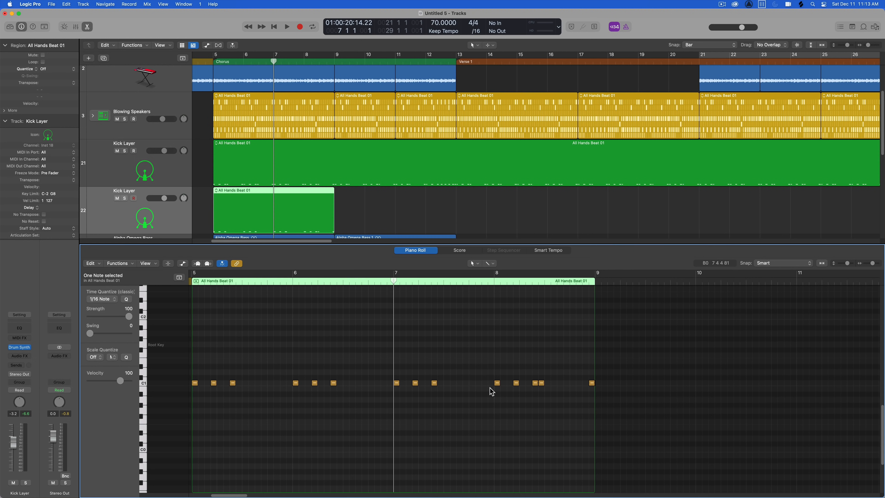
pyautogui.press('BackSpace')
pyautogui.moveTo(561, 372); pyautogui.dragTo(541, 397)
pyautogui.press('BackSpace')
pyautogui.press('e')
# Step: Repeat the edited kick region back to back along the duplicate track until the Bridge starts at bar 45
pyautogui.press('super+r')
pyautogui.press('super+r')
pyautogui.press('super+r')
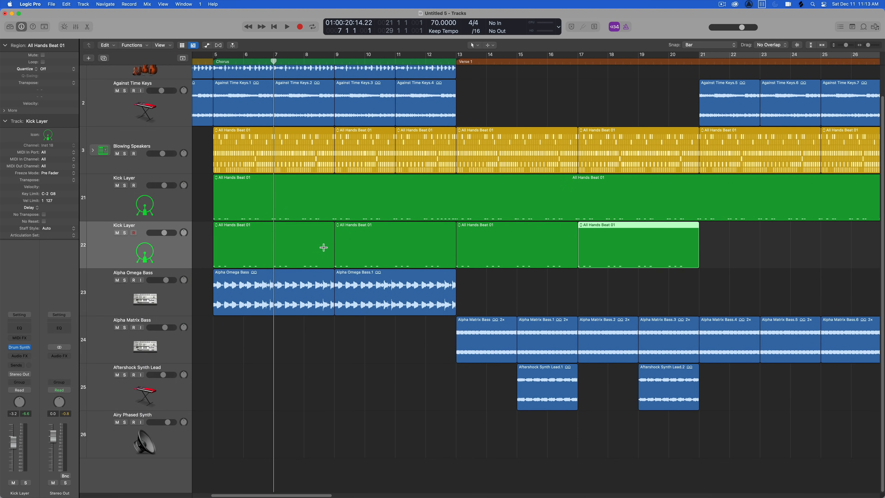
pyautogui.press('super+Left')
pyautogui.press('super+Left')
pyautogui.press('super+Left')
pyautogui.press('super+Left')
pyautogui.press('super+r')
pyautogui.press('super+r')
pyautogui.press('super+r')
pyautogui.press('super+r')
pyautogui.press('super+r')
pyautogui.press('super+r')
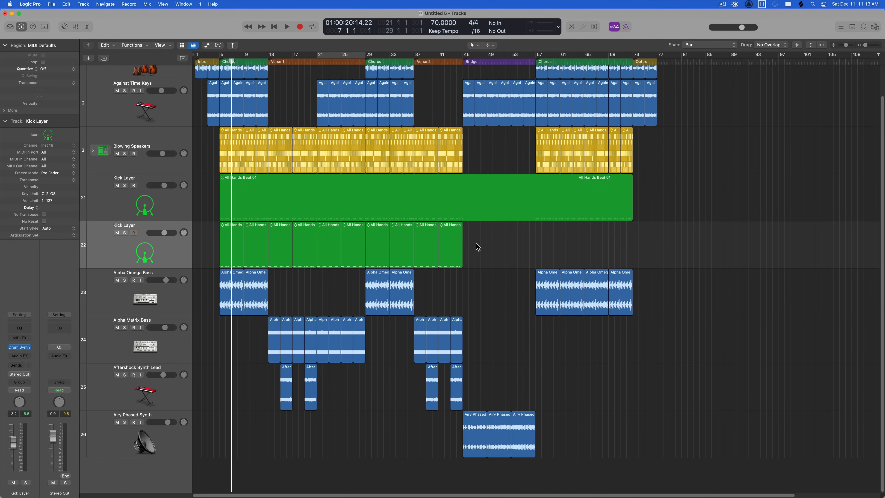
# Step: Copy the two Verse 2 kick regions to the final Chorus at bar 57 and repeat them up to bar 73
pyautogui.keyDown('shift'); pyautogui.click(434, 246); pyautogui.keyUp('shift')
pyautogui.moveTo(434, 246); pyautogui.dragTo(553, 248)
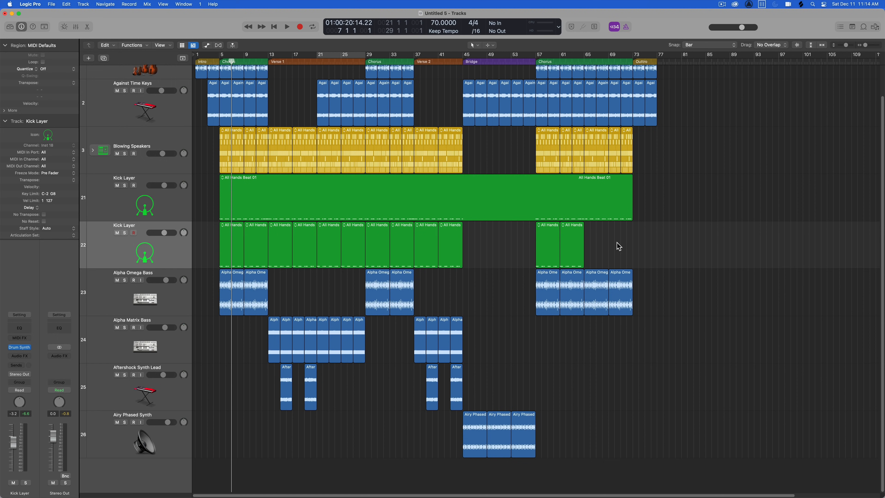
pyautogui.press('super+r')
pyautogui.click(724, 261)
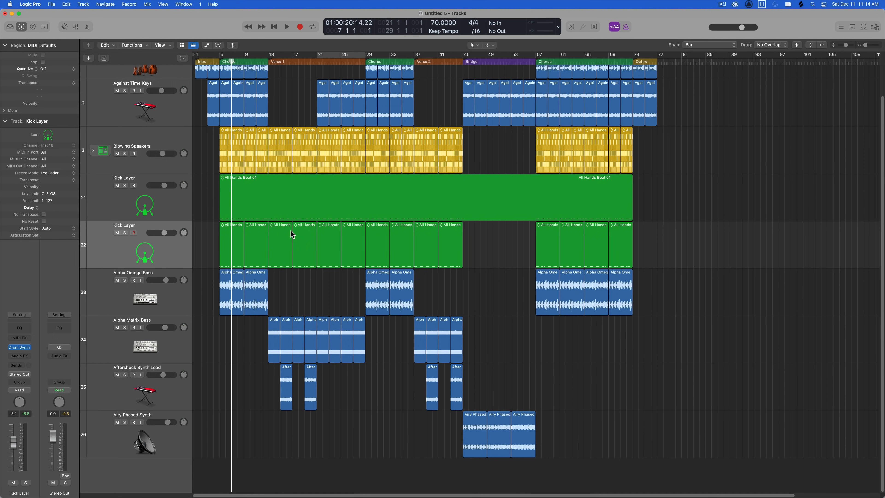
# Step: Rename the duplicate kick track as Kick SC Layer and mute it
pyautogui.doubleClick(124, 225)
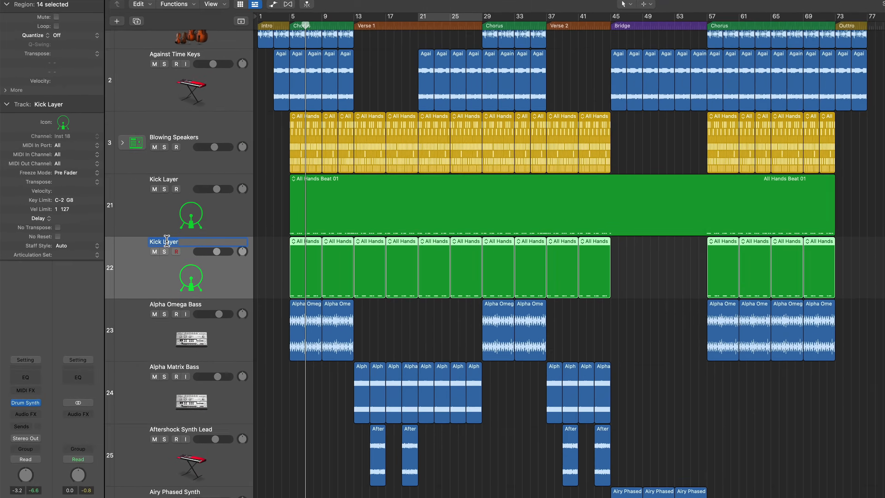
pyautogui.write('Kick SC Lay')
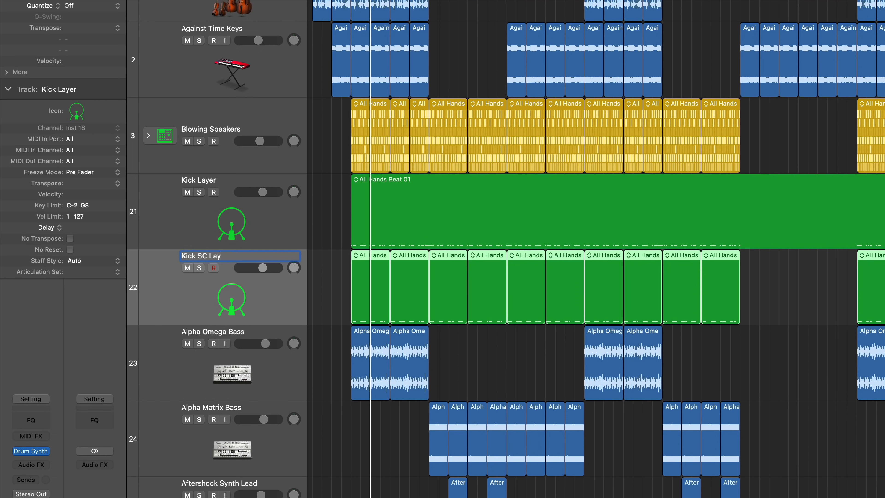
pyautogui.write('er')
pyautogui.press('Return')
pyautogui.click(187, 269)
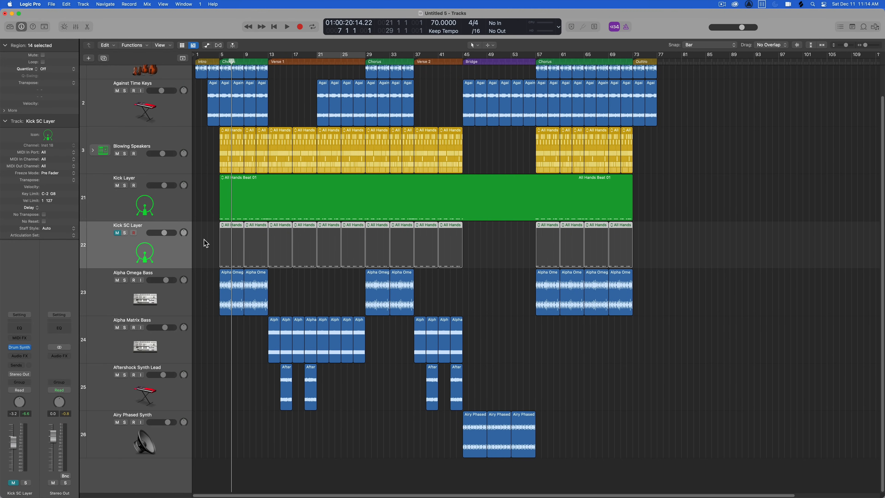
pyautogui.moveTo(205, 242); pyautogui.dragTo(464, 238)
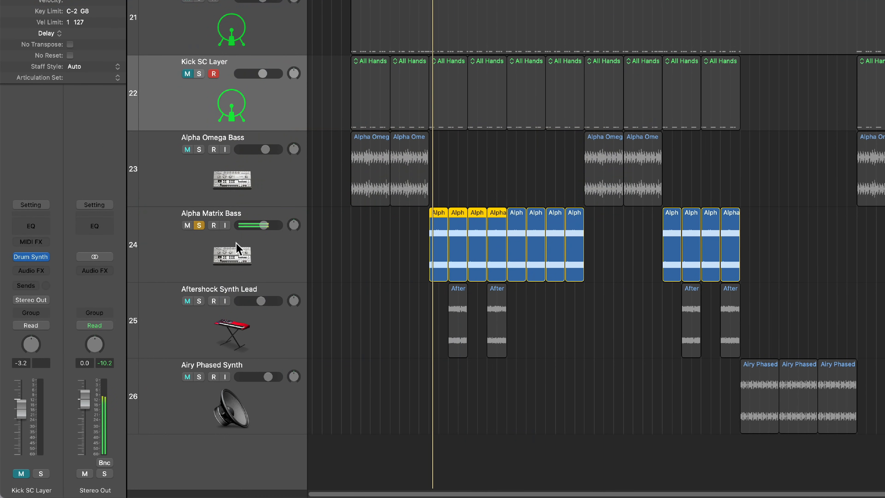
# Step: Insert a stereo Compressor on the Alpha Matrix Bass track
pyautogui.click(237, 248)
pyautogui.press('super+Right')
pyautogui.press('super+Right')
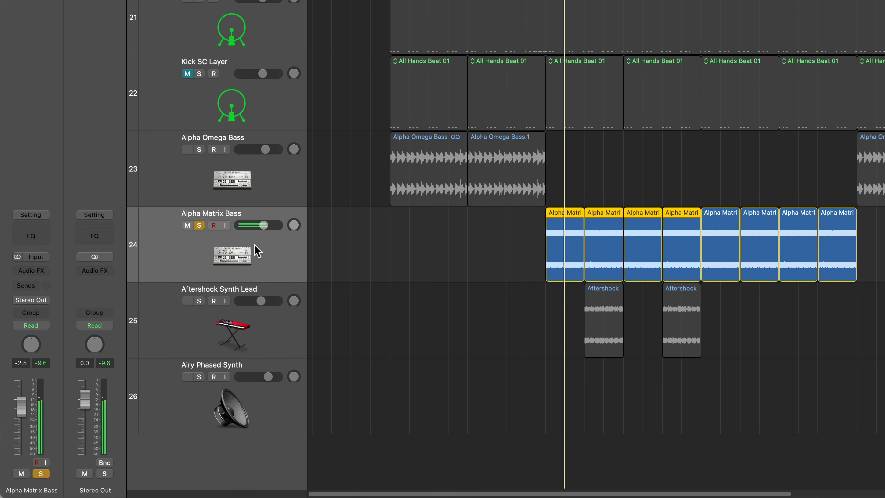
pyautogui.click(41, 271)
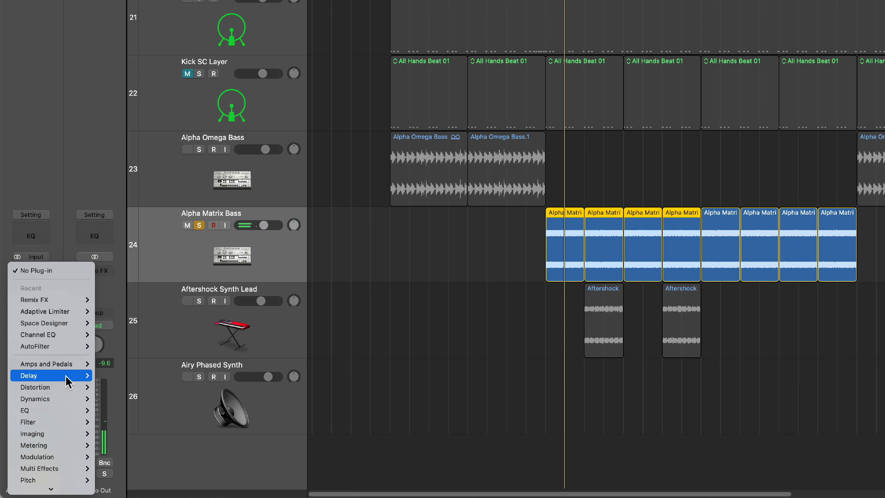
pyautogui.moveTo(66, 398)
pyautogui.moveTo(122, 410)
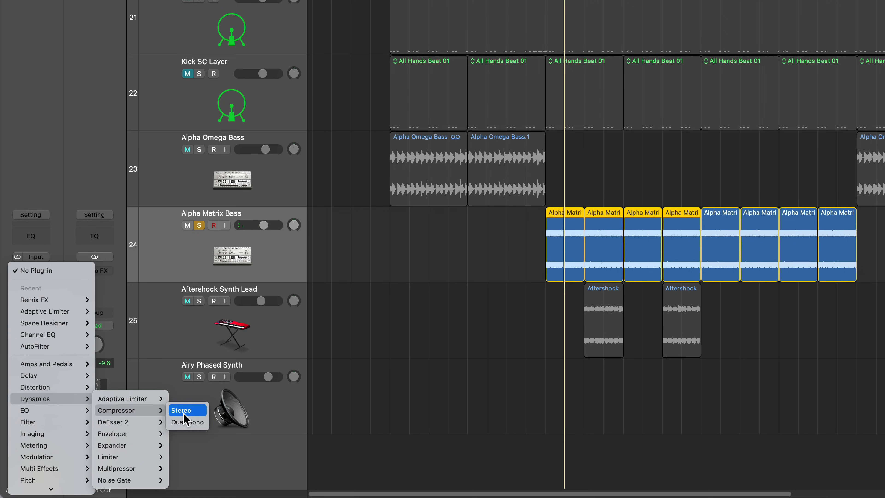
pyautogui.click(183, 411)
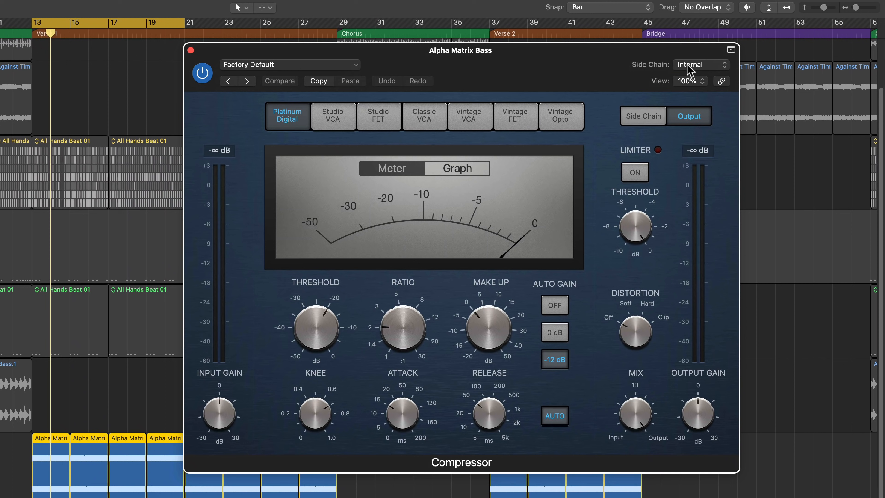
# Step: Set the Compressor's side chain to Kick SC Layer (Inst 18) and turn off auto gain
pyautogui.click(763, 81)
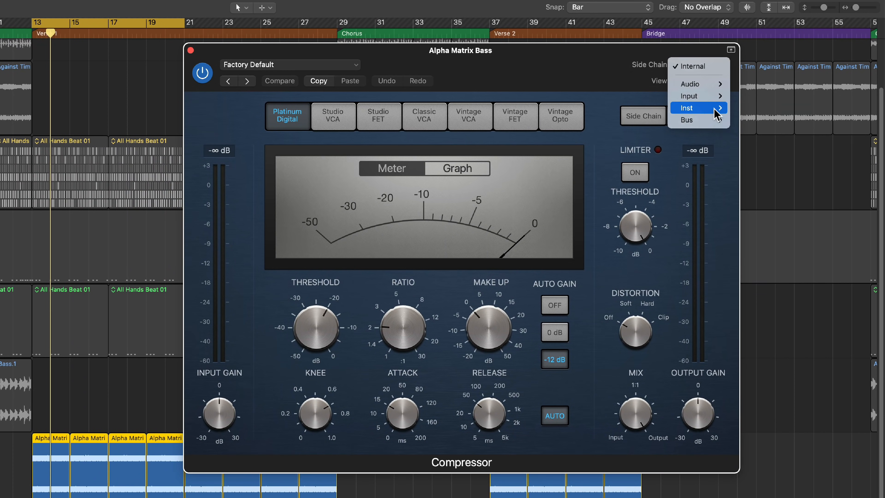
pyautogui.moveTo(716, 114)
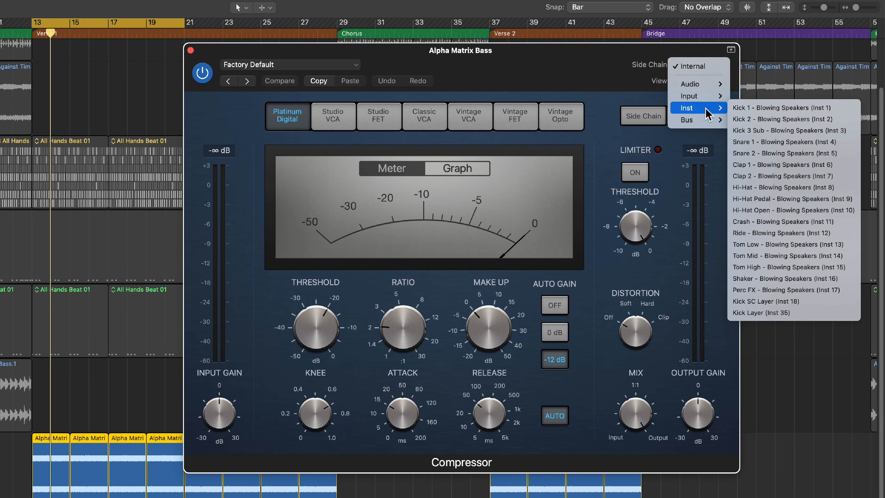
pyautogui.click(758, 302)
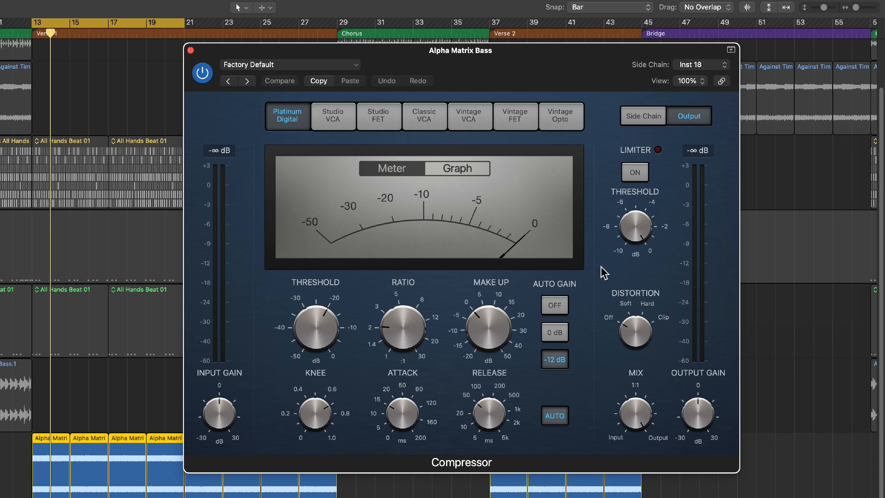
pyautogui.click(554, 305)
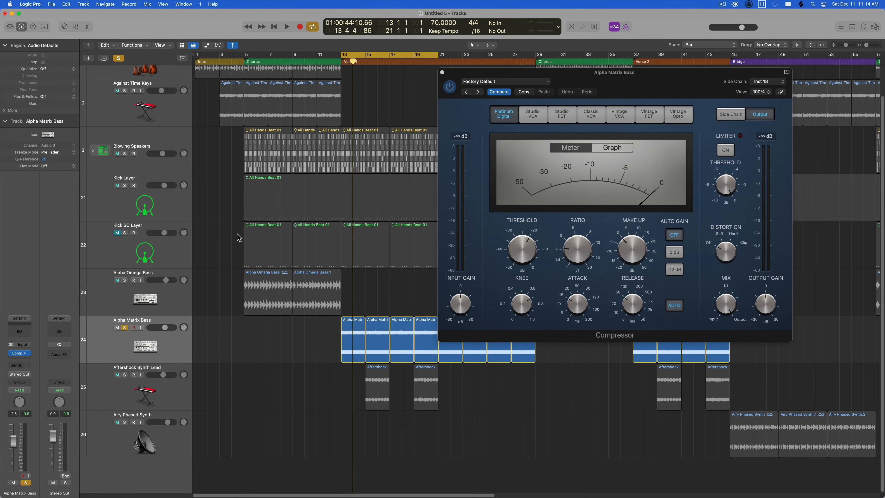
# Step: Audition the compressed bass in Verse 1, then solo the Kick SC Layer with it and play the section again
pyautogui.moveTo(238, 235); pyautogui.dragTo(411, 247)
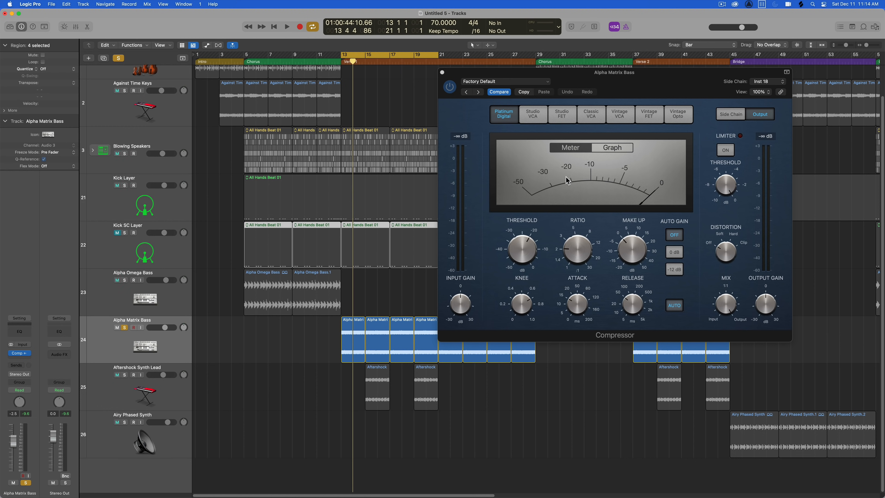
pyautogui.press('space')
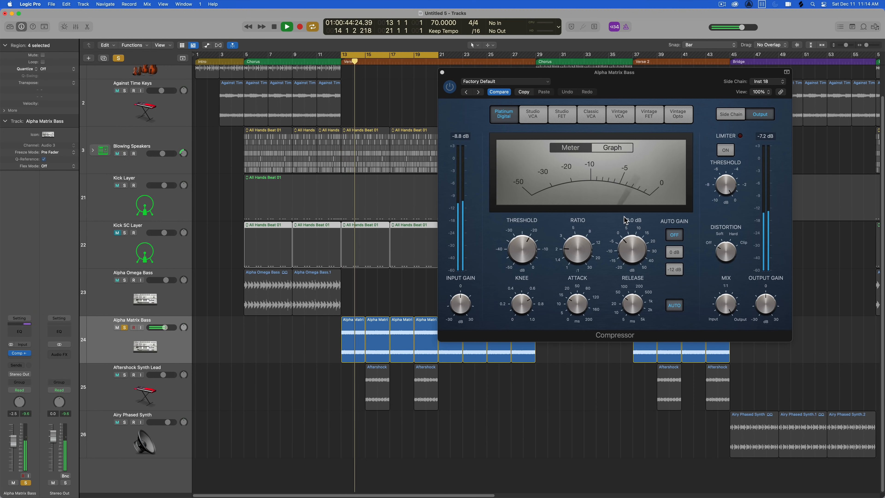
pyautogui.press('space')
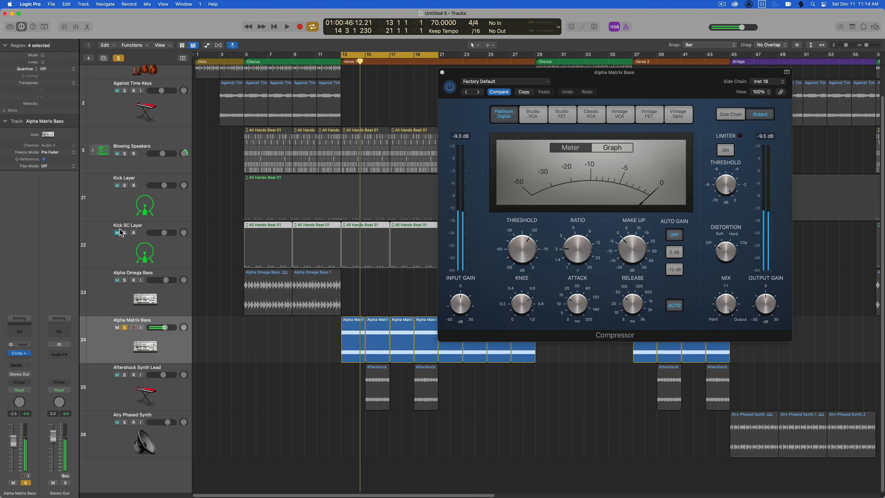
pyautogui.click(125, 232)
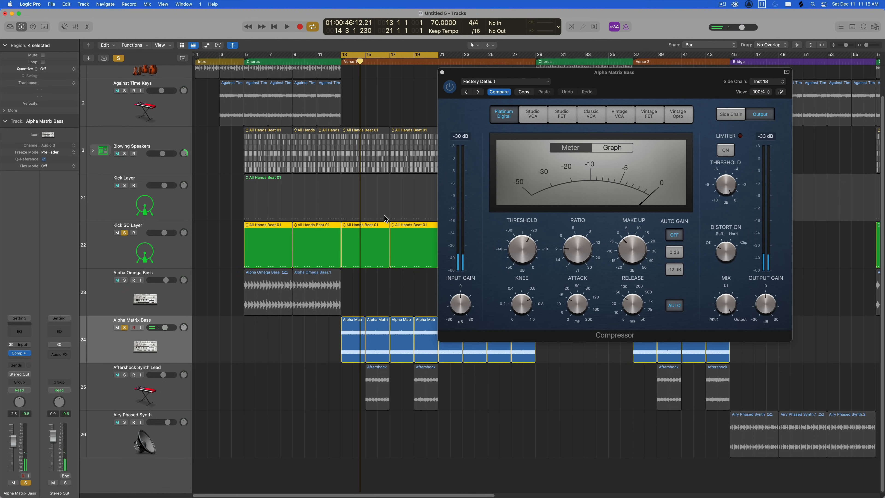
pyautogui.press('space')
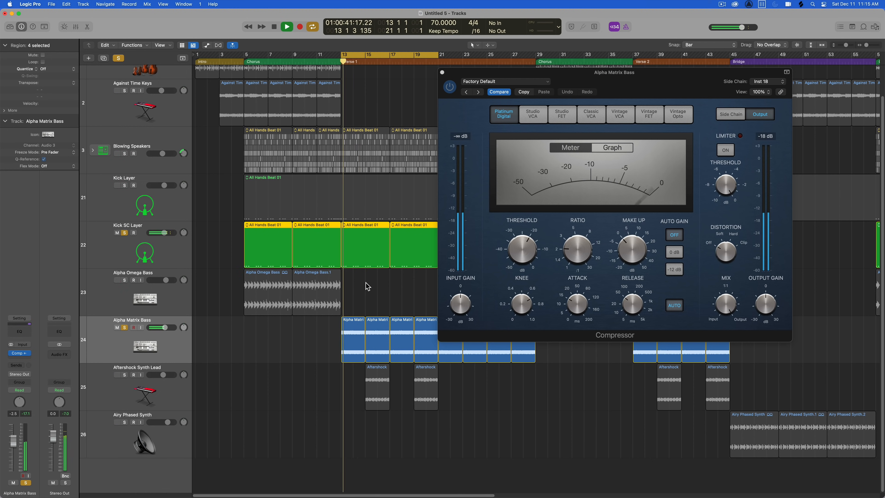
# Step: Adjust the bass Compressor during playback, setting the threshold to -27.5 dB and the attack to 0 ms, and lowering the release
pyautogui.click(575, 255)
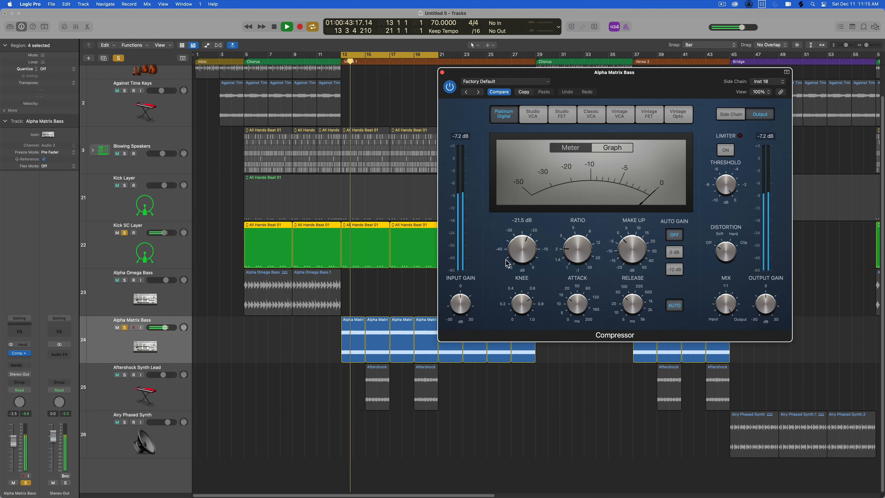
pyautogui.moveTo(576, 255); pyautogui.dragTo(525, 249)
pyautogui.moveTo(579, 303); pyautogui.dragTo(580, 322)
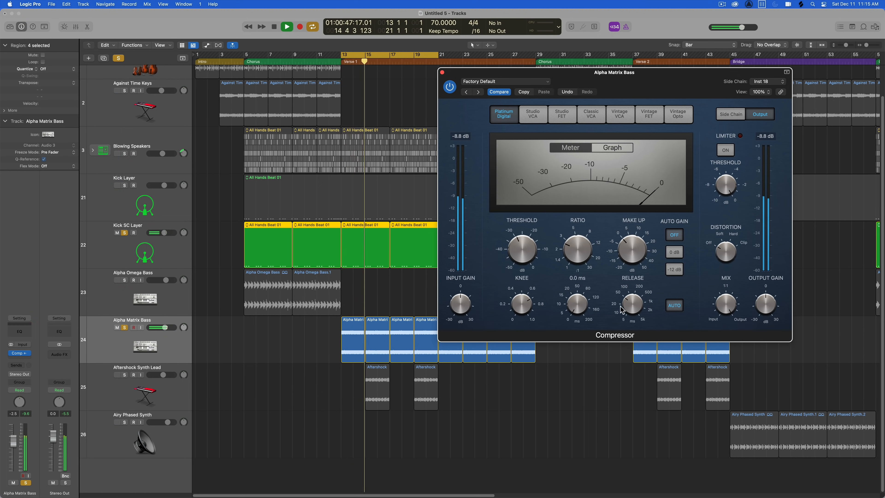
pyautogui.moveTo(626, 303); pyautogui.dragTo(623, 319)
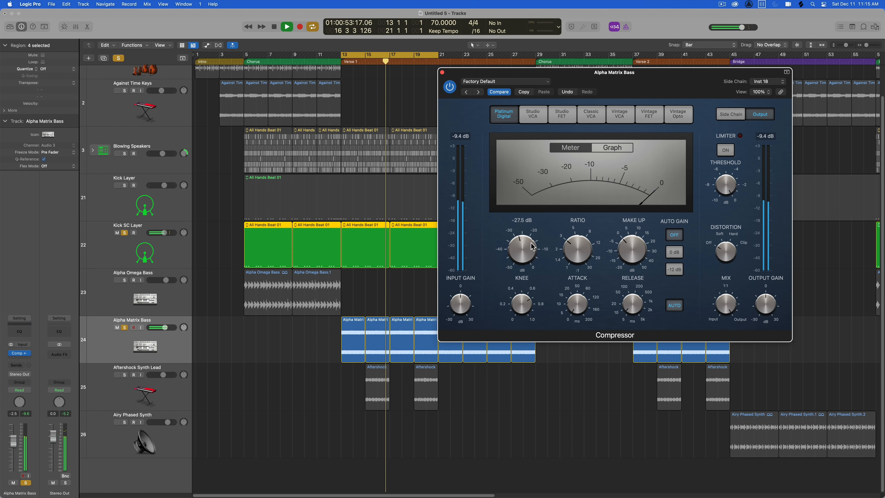
pyautogui.press('space')
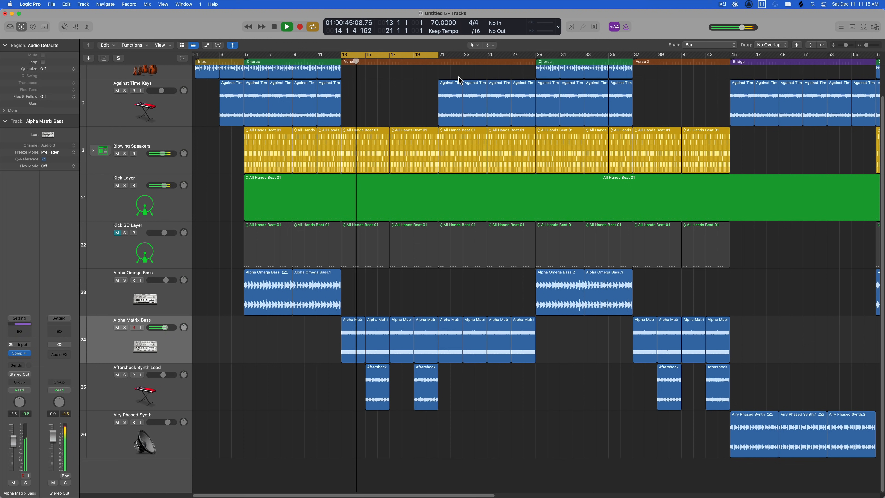
# Step: Select the Against Time Keys regions from bar 21 and set the cycle range to match them
pyautogui.moveTo(456, 75); pyautogui.dragTo(518, 85)
pyautogui.press('super+u')
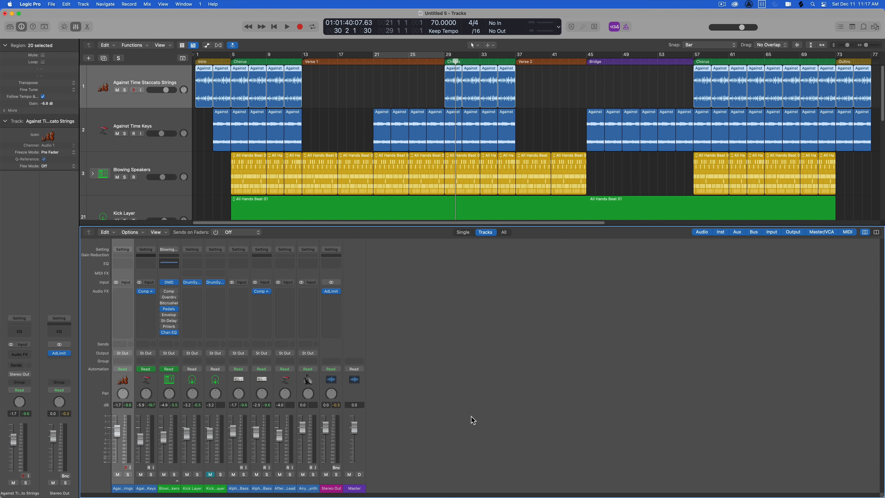
# Step: Add a Bus 4 send to the Against Time Staccato Strings channel in the Mixer
pyautogui.click(481, 383)
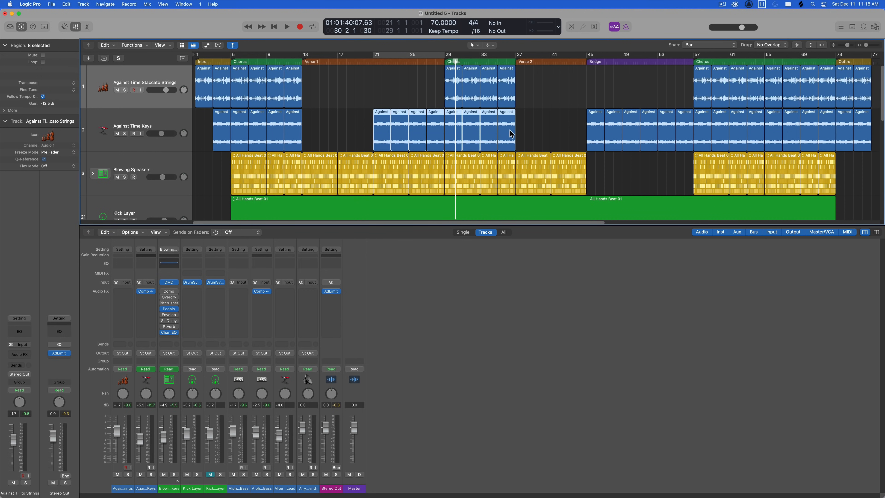
pyautogui.moveTo(425, 91); pyautogui.dragTo(513, 90)
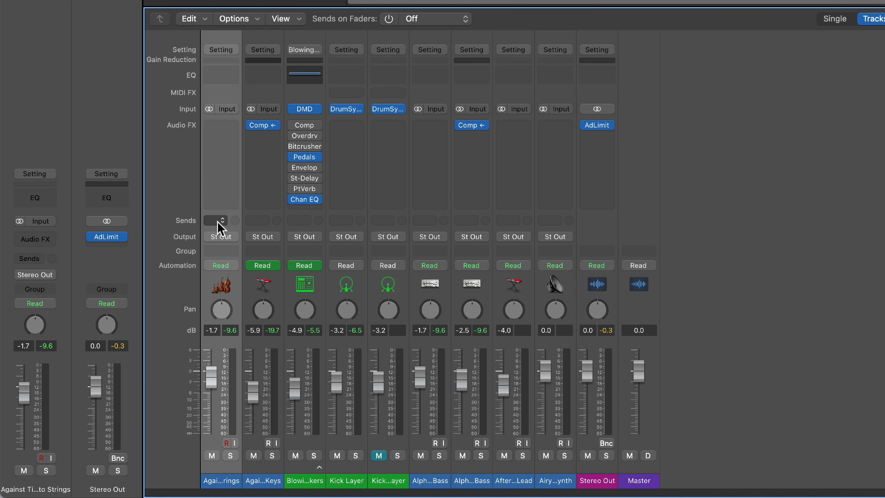
pyautogui.click(217, 223)
pyautogui.moveTo(271, 240)
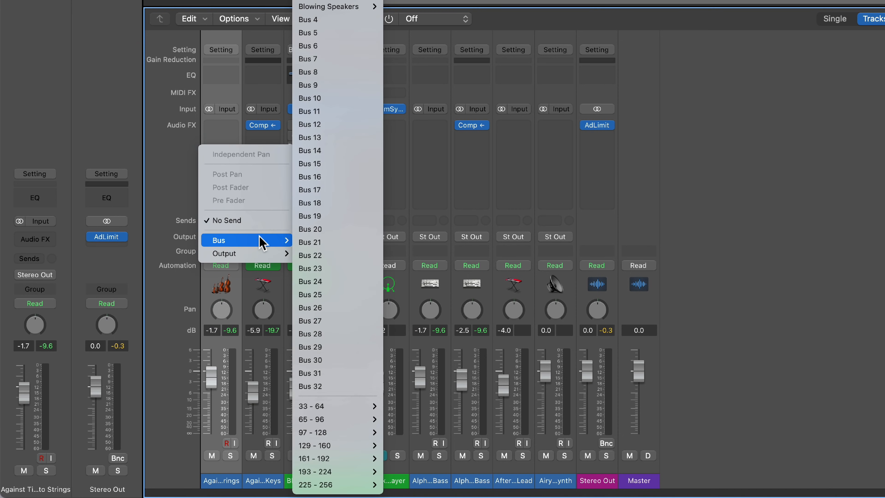
pyautogui.click(335, 22)
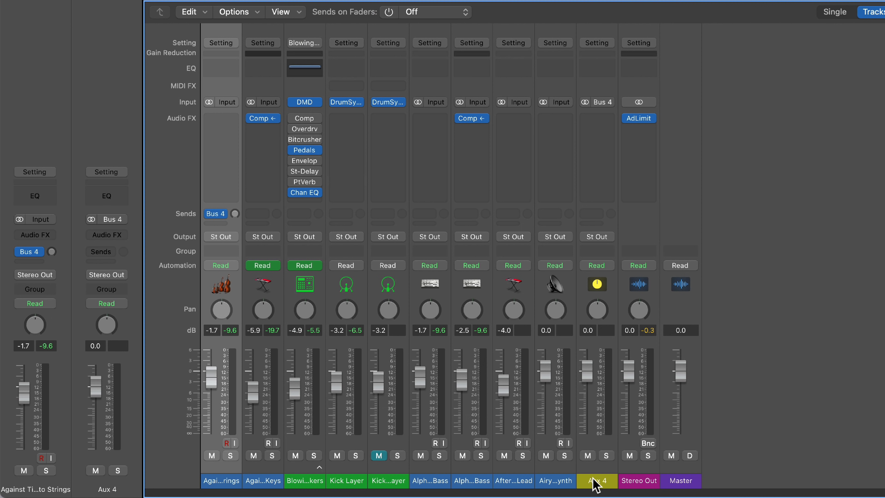
# Step: Rename the Aux 4 channel as Hall Verb in the Mixer
pyautogui.click(596, 482)
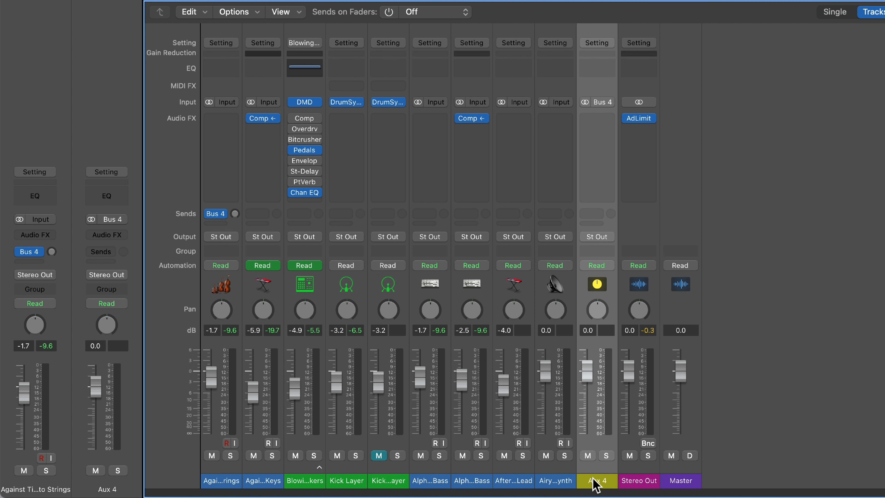
pyautogui.doubleClick(593, 480)
pyautogui.write('Hall Verb')
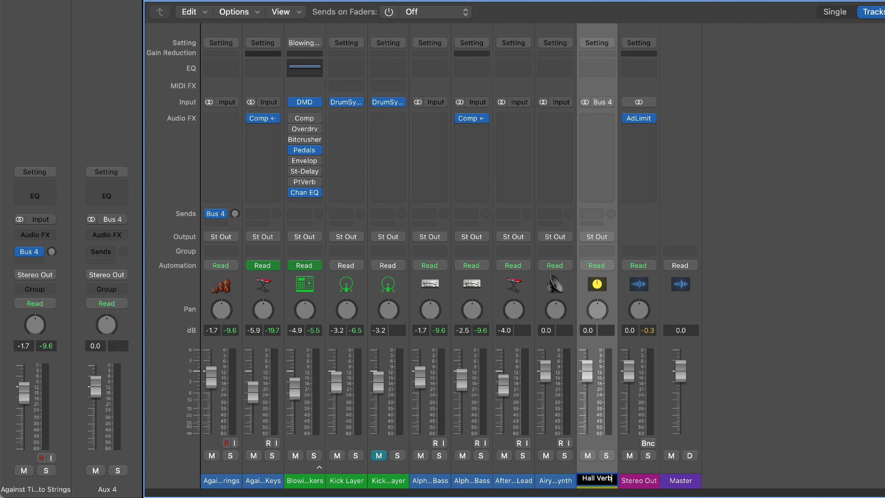
pyautogui.press('Return')
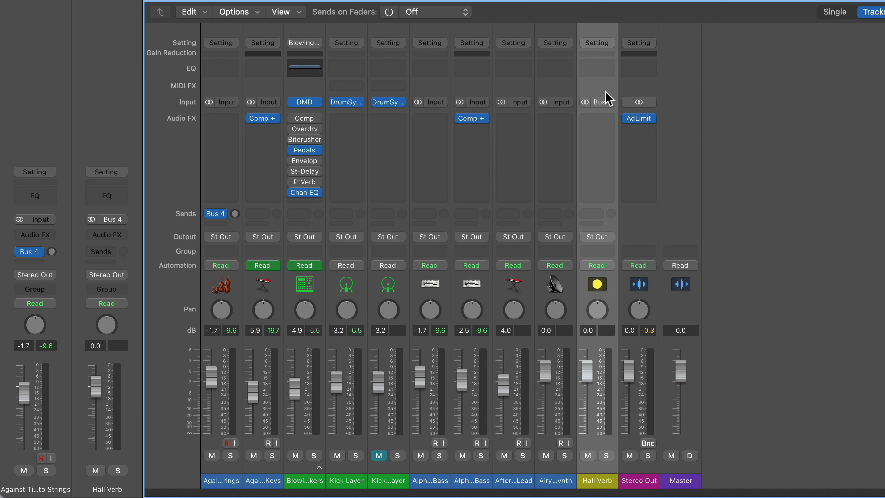
# Step: Insert a stereo Space Designer on the Hall Verb channel and load the large hall preset 02.4s Big String Reverb
pyautogui.click(604, 120)
pyautogui.moveTo(617, 369)
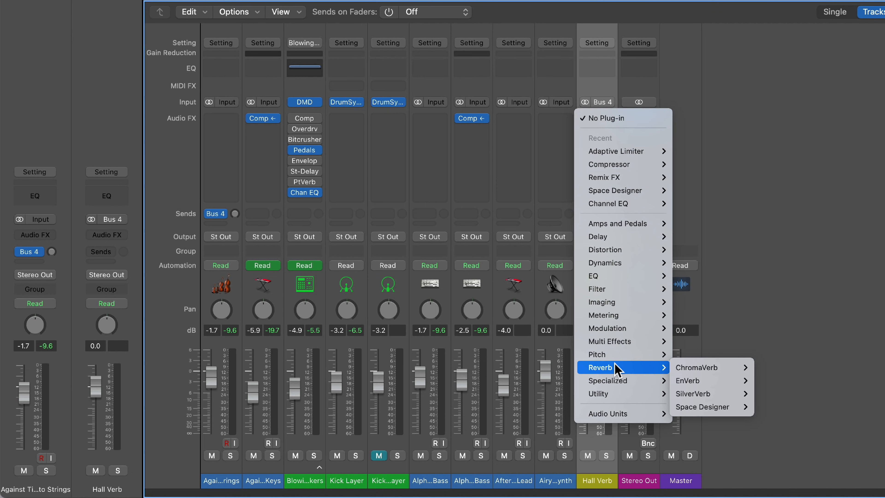
pyautogui.moveTo(701, 407)
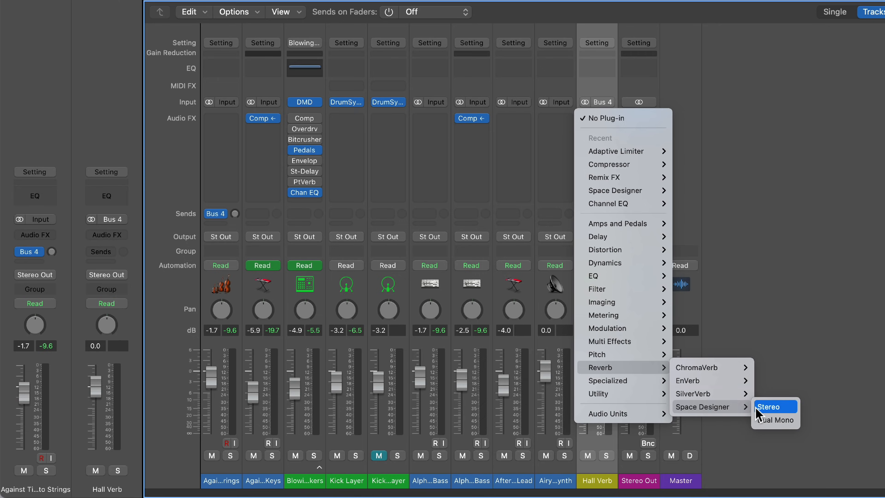
pyautogui.click(762, 406)
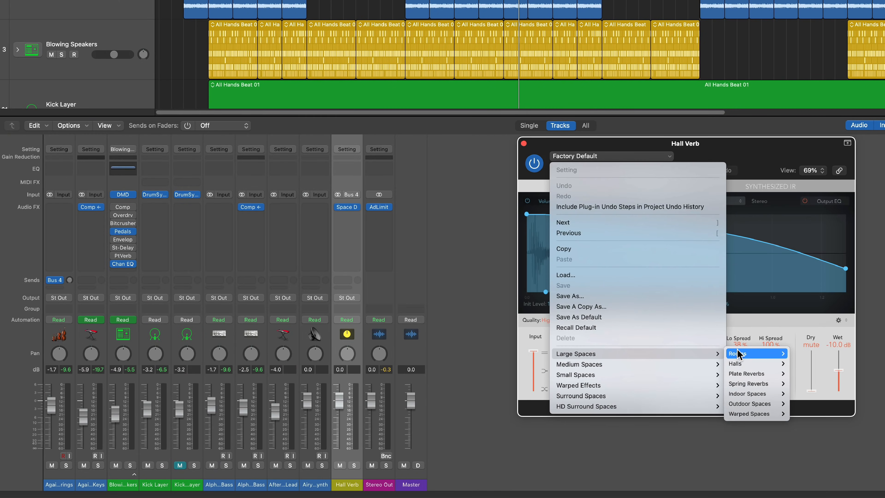
pyautogui.moveTo(741, 364)
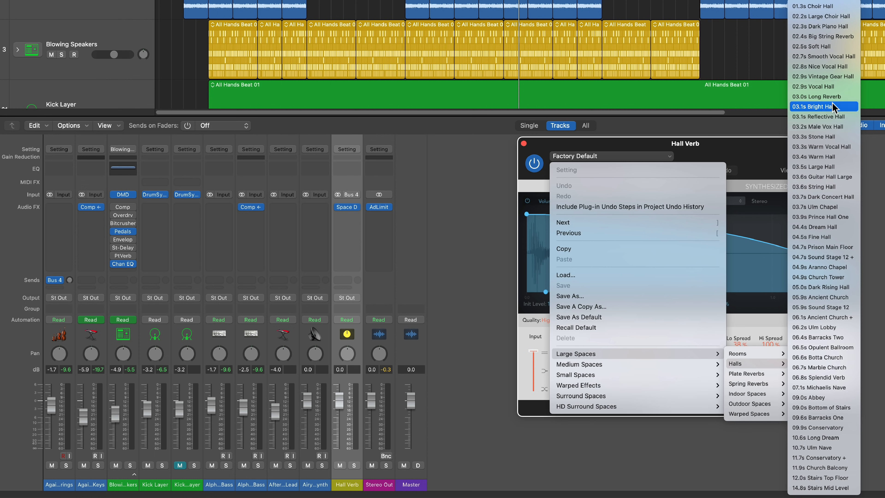
pyautogui.click(835, 36)
# Step: Solo the Against Time Staccato Strings and raise their Bus 4 send level during playback
pyautogui.press('s')
pyautogui.press('space')
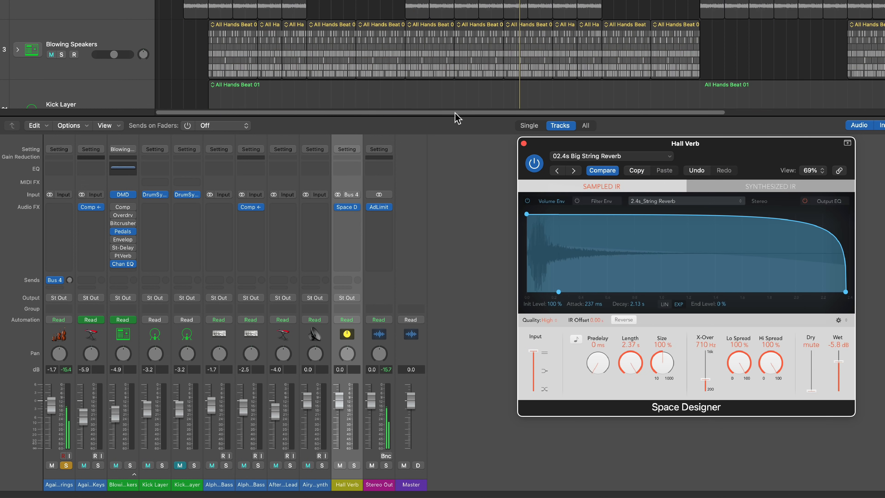
pyautogui.moveTo(70, 279); pyautogui.dragTo(70, 250)
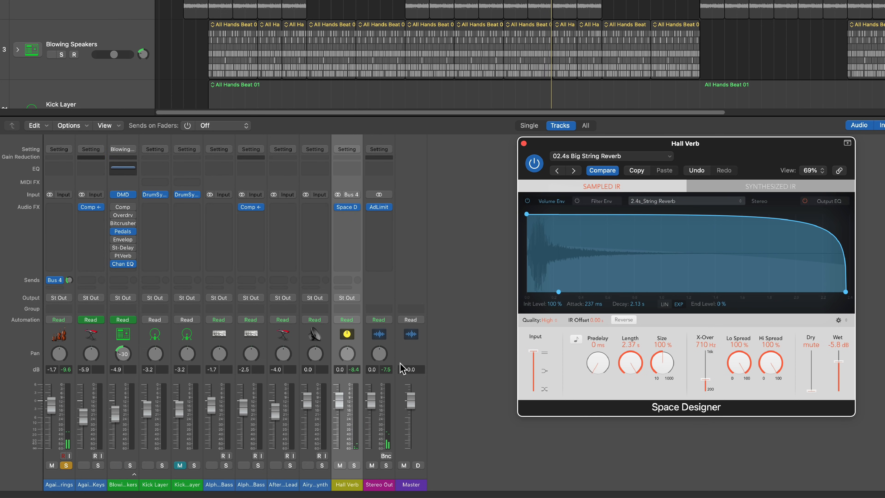
pyautogui.press('x')
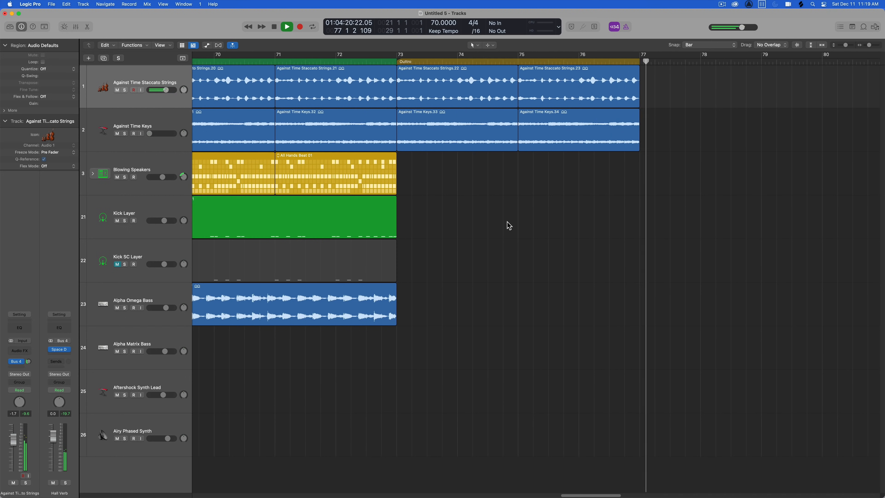
# Step: Add a Bus 5 send to the Against Time Keys channel and rename its new aux channel as Amb Verb
pyautogui.press('x')
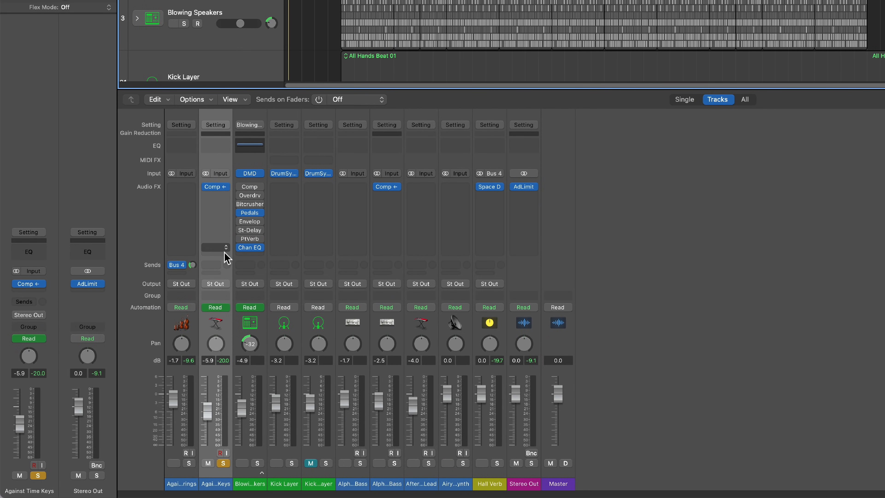
pyautogui.click(218, 266)
pyautogui.moveTo(213, 281)
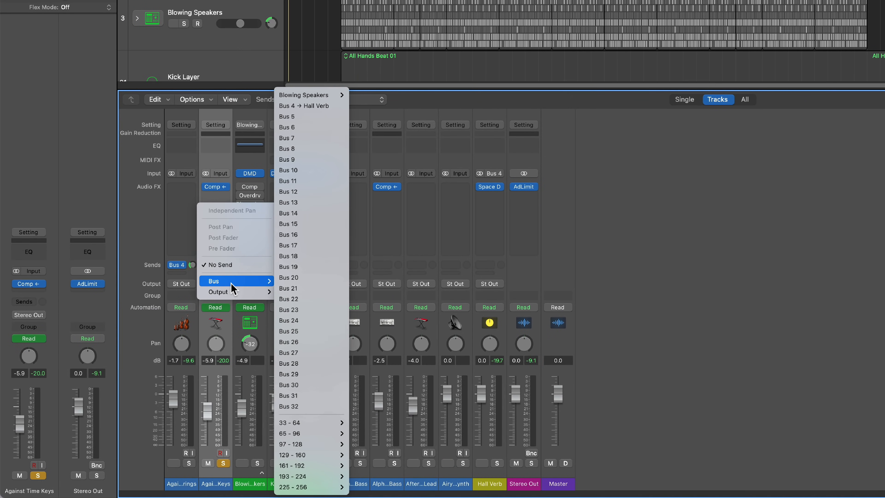
pyautogui.click(310, 117)
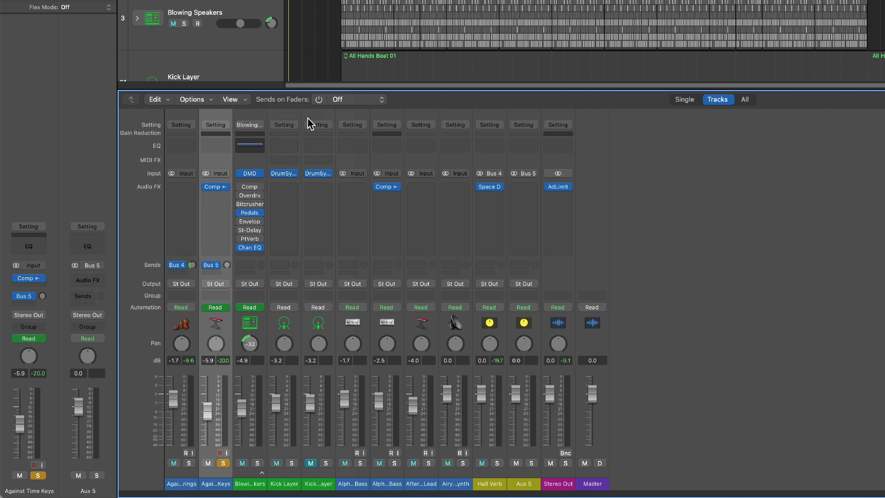
pyautogui.click(523, 485)
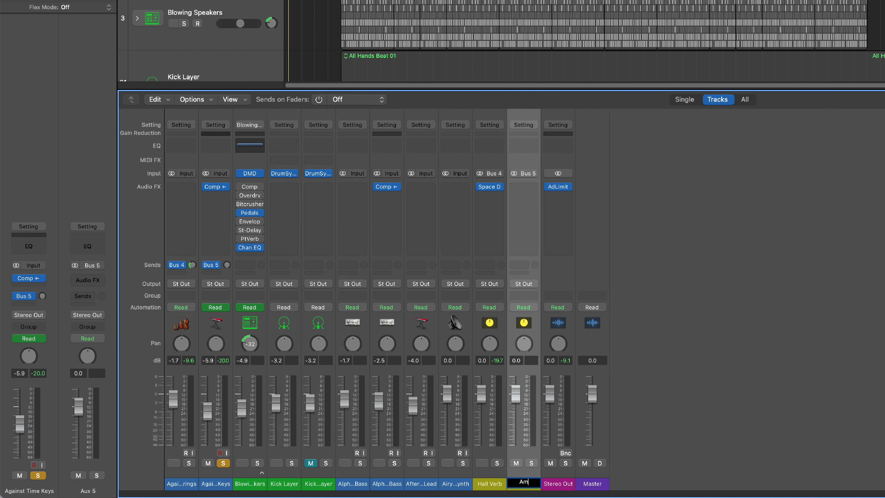
pyautogui.write('Amb Verb')
pyautogui.press('Return')
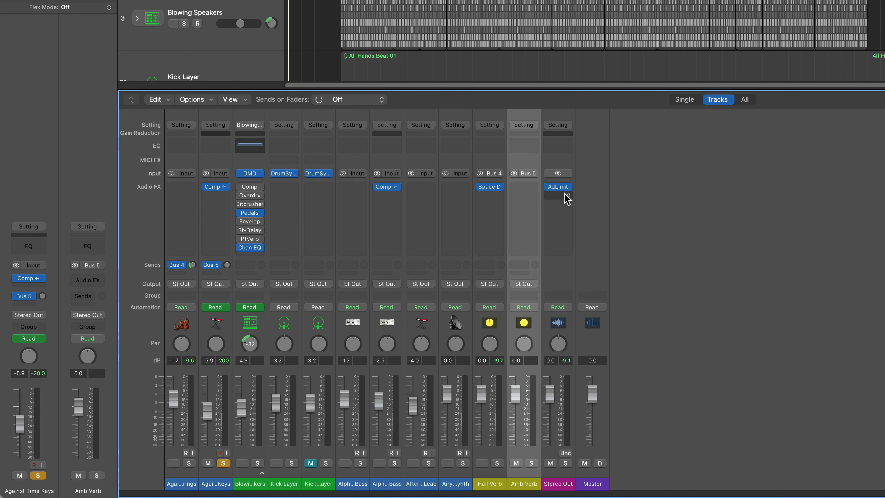
# Step: Insert a stereo Space Designer on the Amb Verb channel and load the large hall preset 14.8s Stairs Mid Level
pyautogui.click(533, 195)
pyautogui.moveTo(564, 213)
pyautogui.click(618, 213)
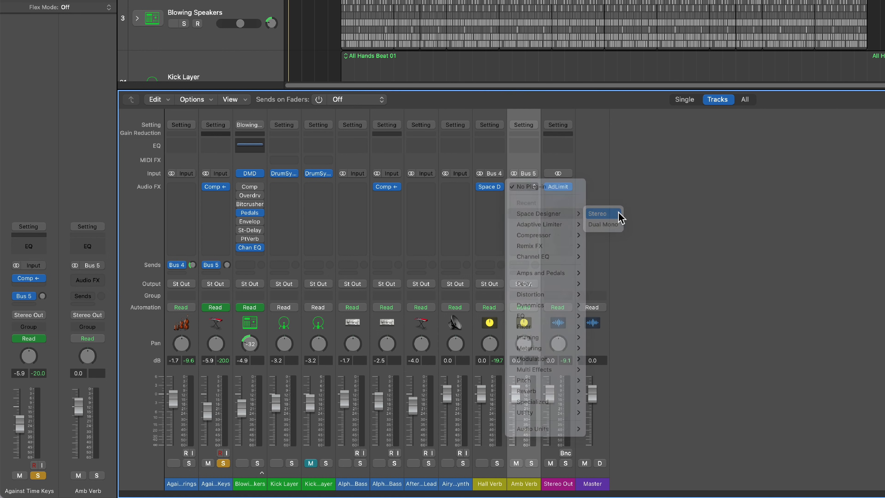
pyautogui.click(401, 6)
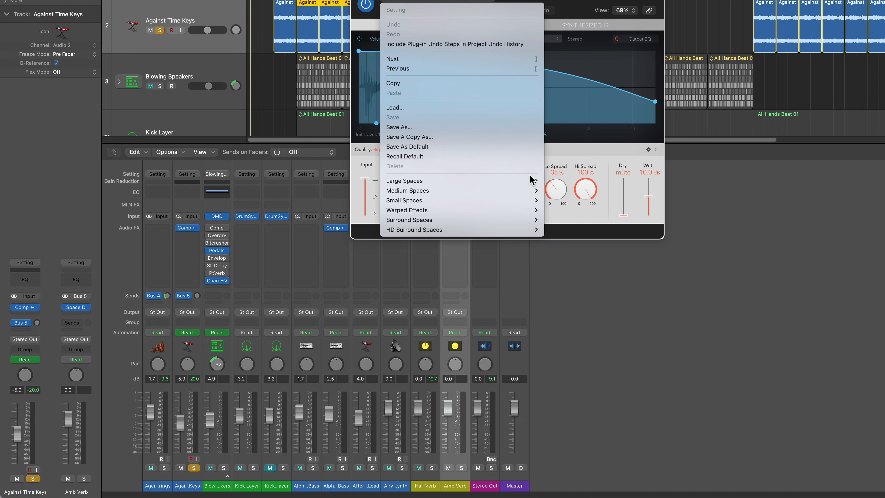
pyautogui.moveTo(532, 180)
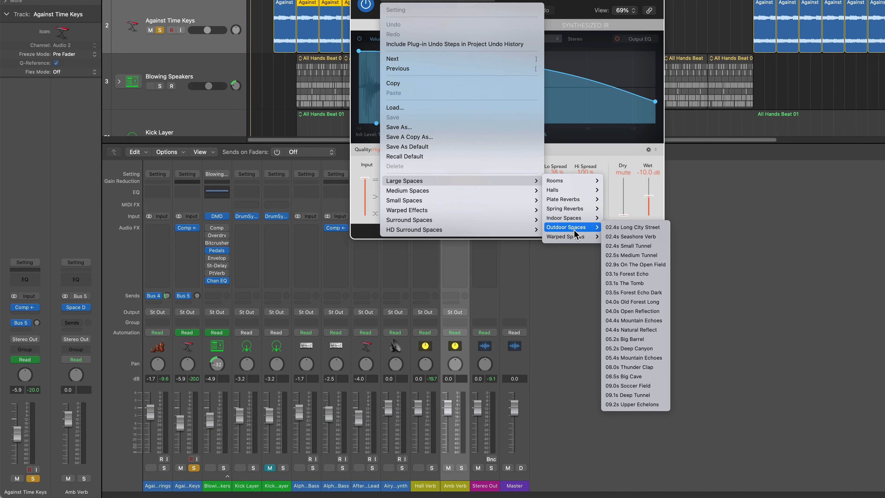
pyautogui.moveTo(567, 190)
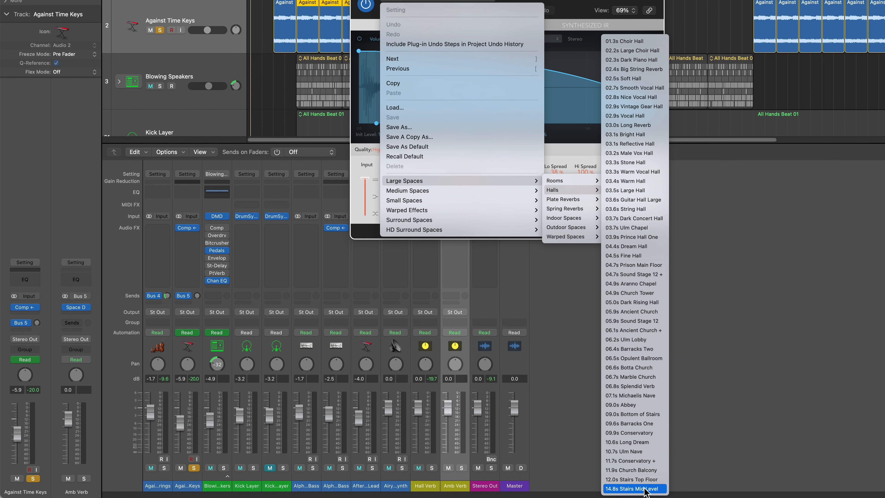
pyautogui.click(634, 488)
pyautogui.moveTo(564, 1); pyautogui.dragTo(741, 102)
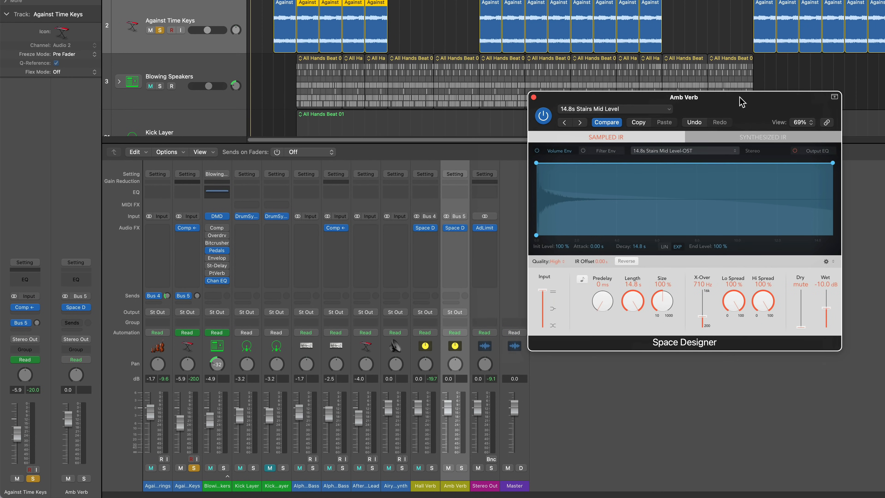
# Step: Audition the soloed Against Time Keys with its reverb tail into Verse 1, then unsolo the track and close the Space Designer window
pyautogui.press('space')
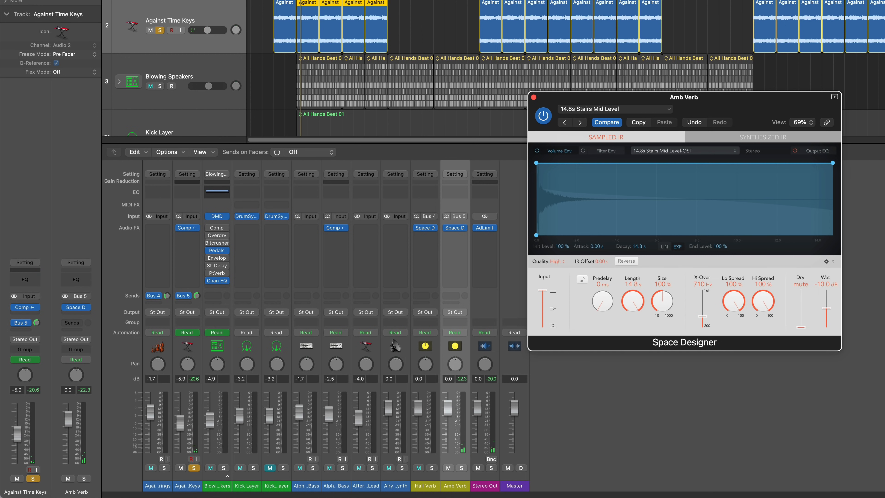
pyautogui.click(413, 43)
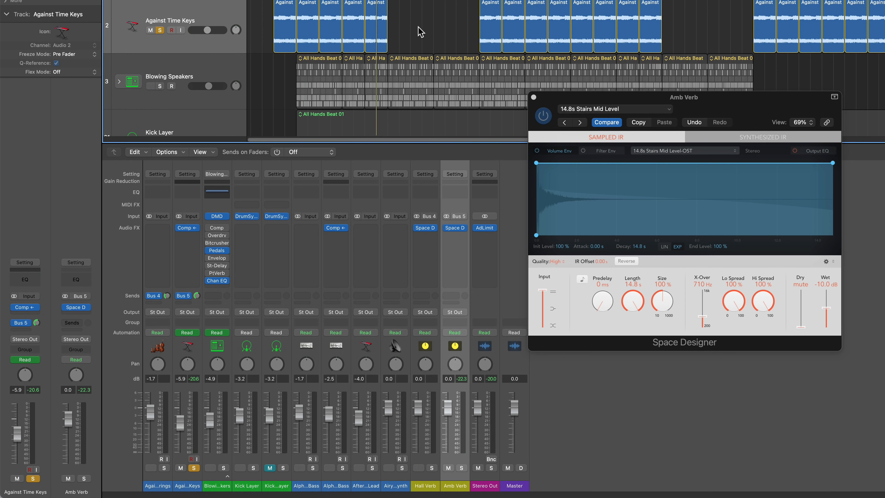
pyautogui.press('super+Right')
pyautogui.press('super+Right')
pyautogui.press('super+Right')
pyautogui.press('super+Right')
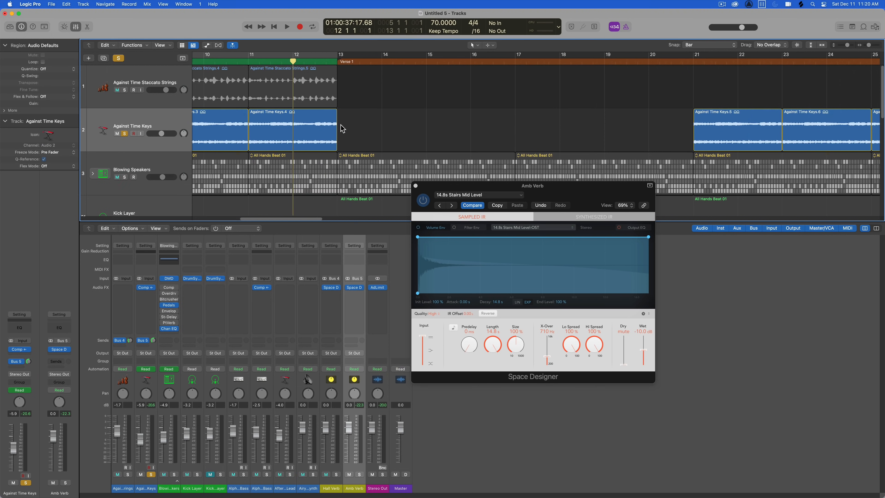
pyautogui.press('space')
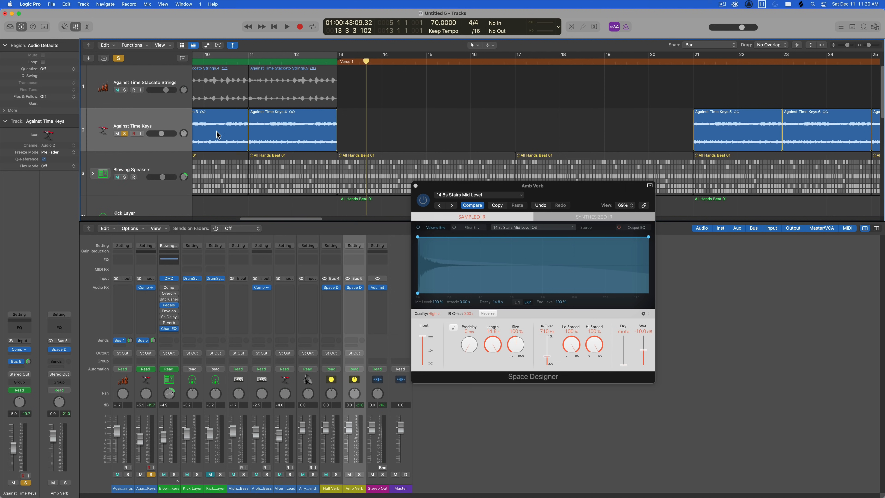
pyautogui.click(127, 134)
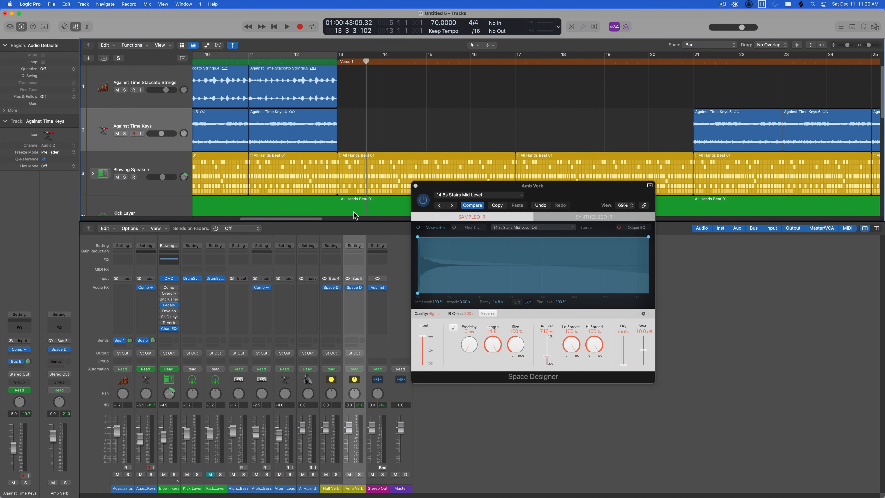
pyautogui.click(415, 186)
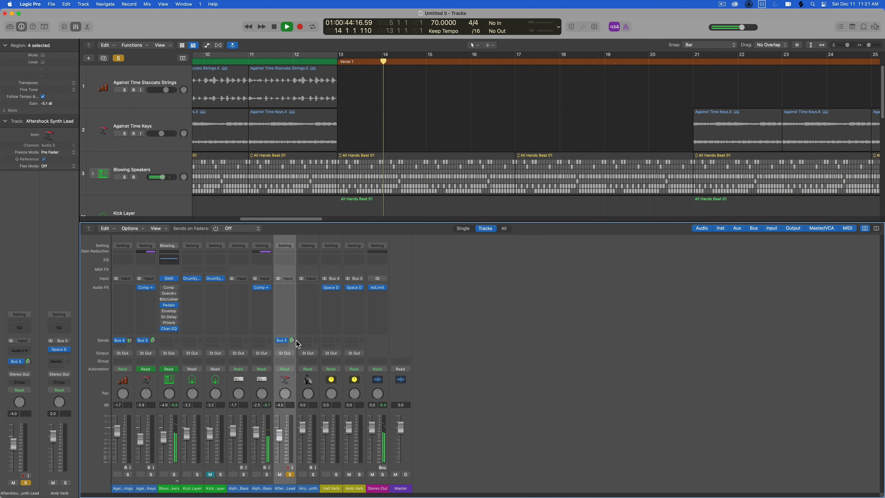
# Step: Cycle the first Aftershock Synth Lead region from bar 15, audition it with the reverb, and extend the cycle range to bar 18
pyautogui.press('x')
pyautogui.press('space')
pyautogui.click(452, 393)
pyautogui.press('super+u')
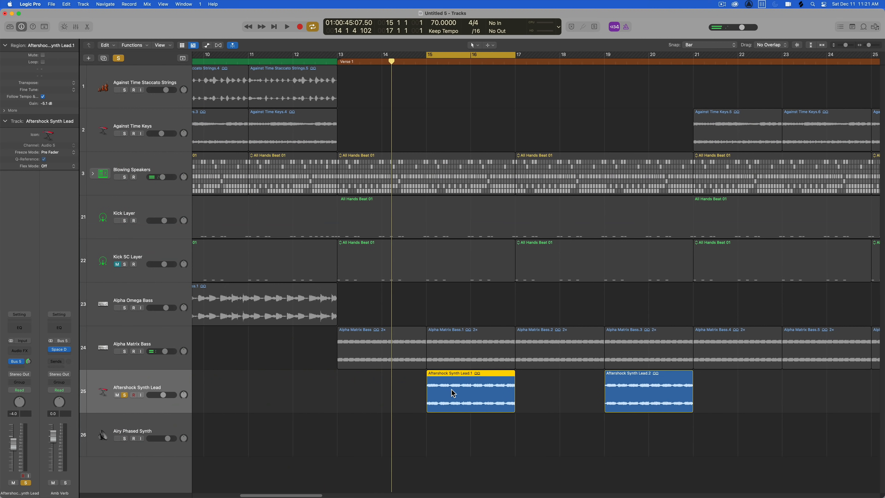
pyautogui.press('space')
pyautogui.press('x')
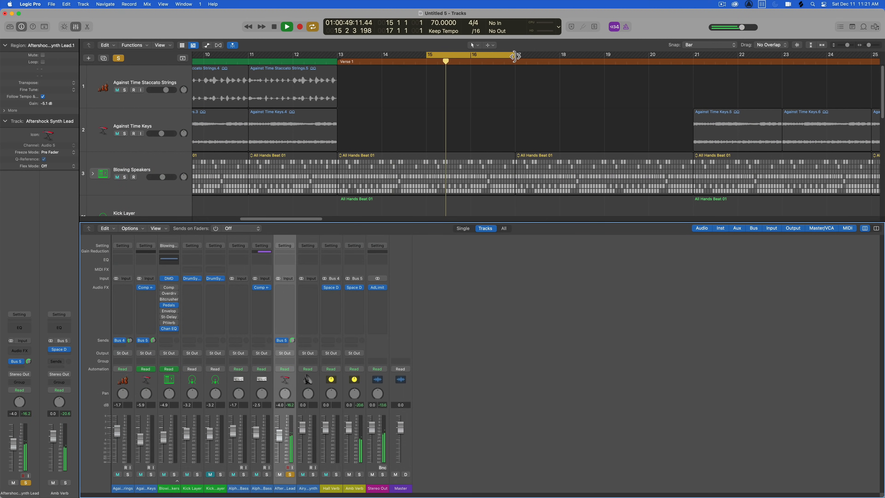
pyautogui.moveTo(514, 56); pyautogui.dragTo(549, 64)
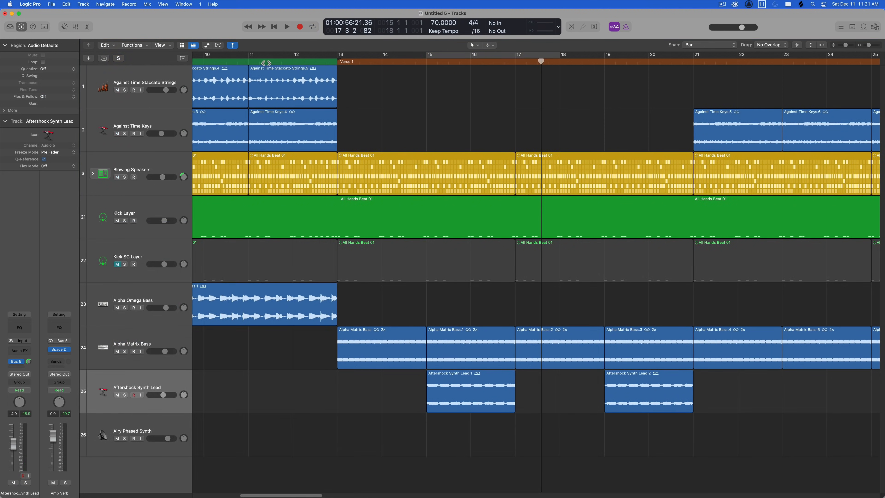
# Step: Play the full mix from bar 11 in the Chorus through into Verse 1
pyautogui.click(248, 61)
pyautogui.press('super+Left')
pyautogui.press('super+Left')
pyautogui.press('super+Left')
pyautogui.press('super+Left')
pyautogui.press('super+Left')
pyautogui.press('super+Left')
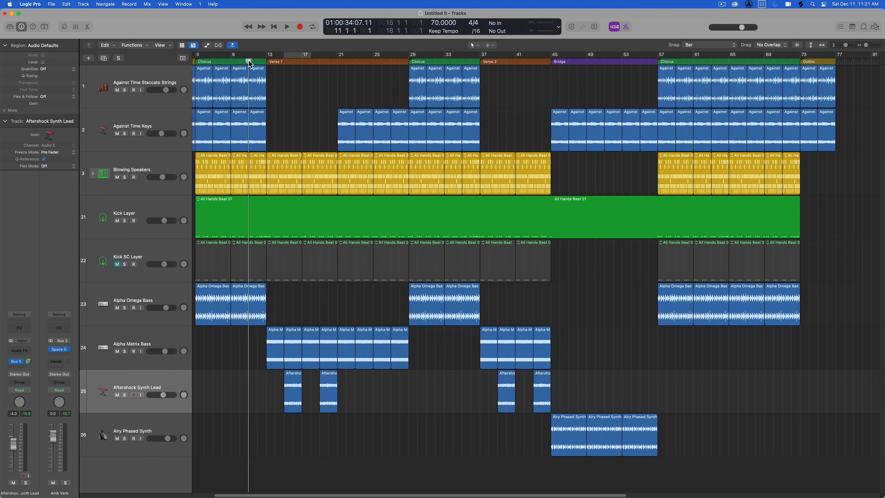
pyautogui.press('space')
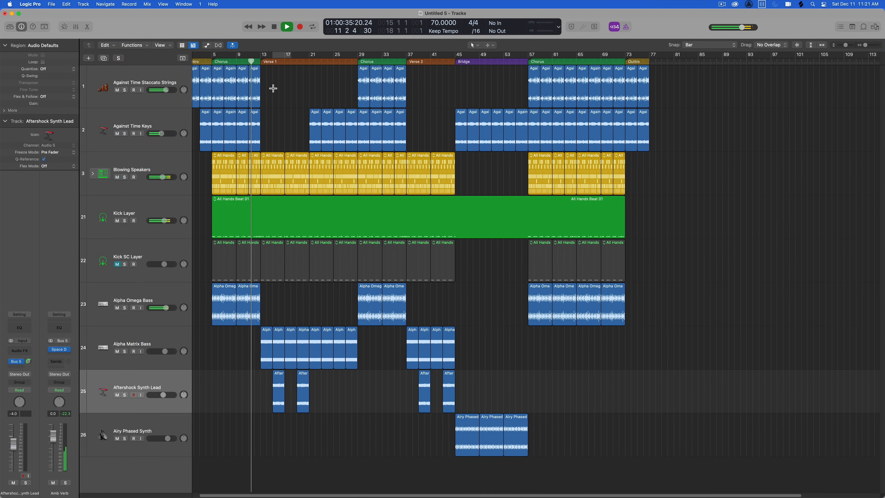
pyautogui.press('super+Right')
pyautogui.press('super+Right')
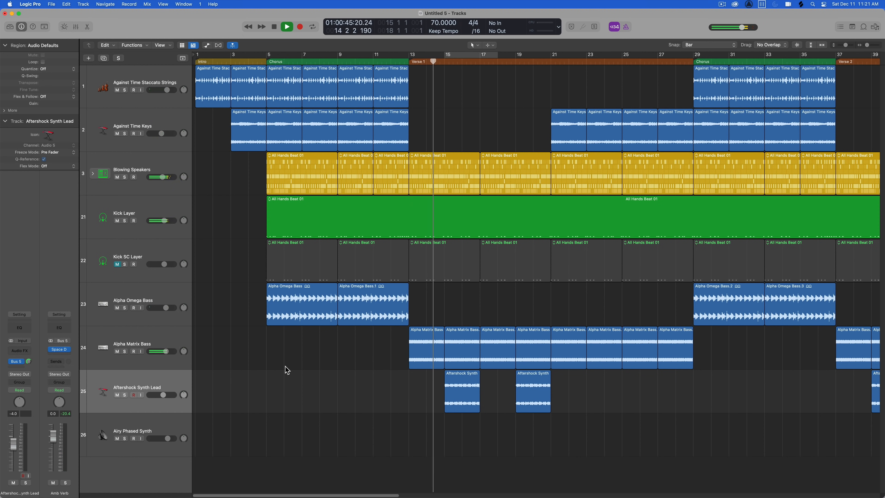
pyautogui.press('super+Left')
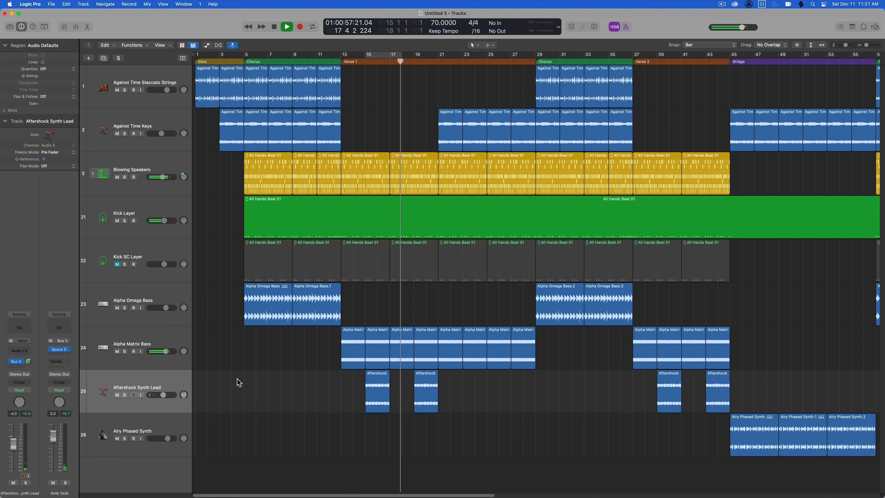
# Step: Set the Tape Delay's wet output to 33% on Aftershock Synth Lead and audition the mix from bar 19
pyautogui.moveTo(771, 406); pyautogui.dragTo(771, 398)
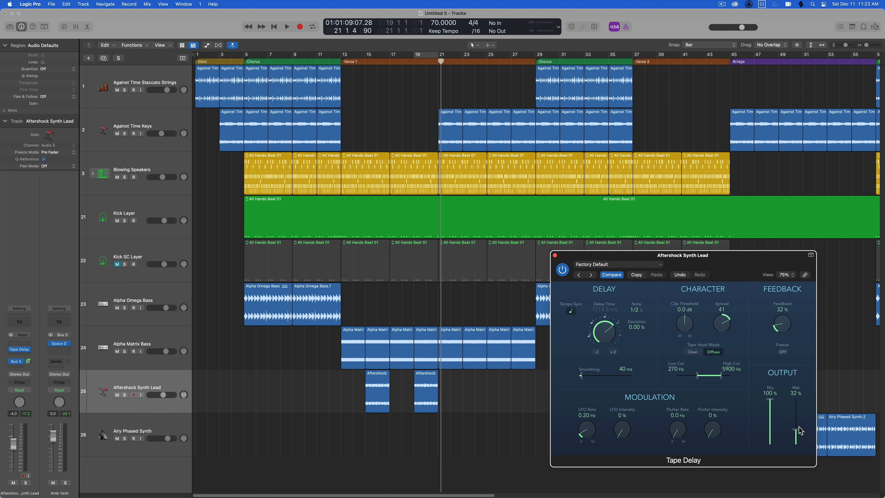
pyautogui.click(416, 65)
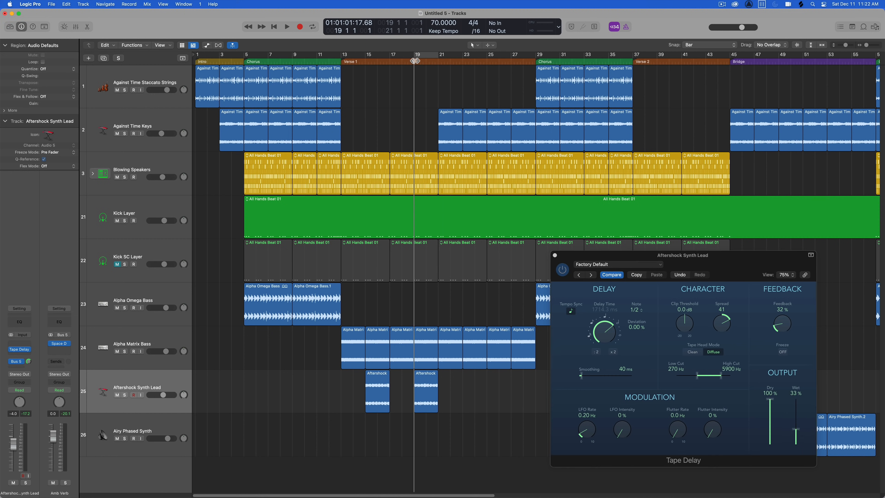
pyautogui.press('space')
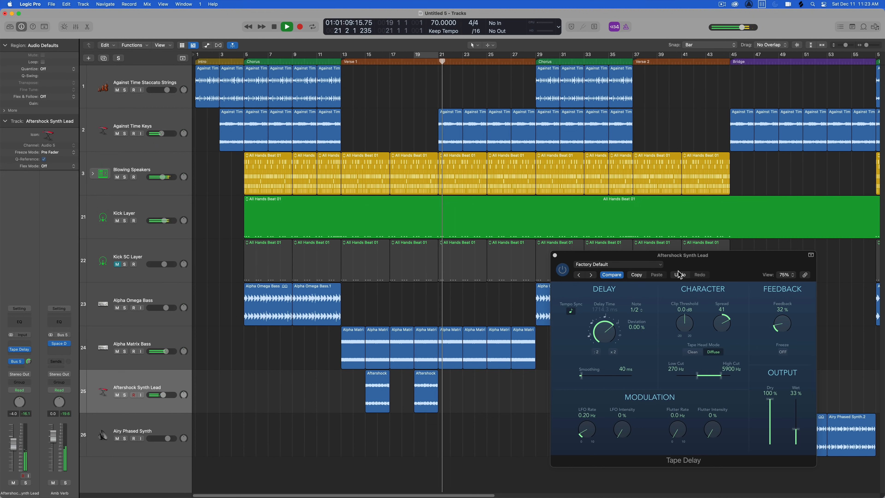
pyautogui.press('space')
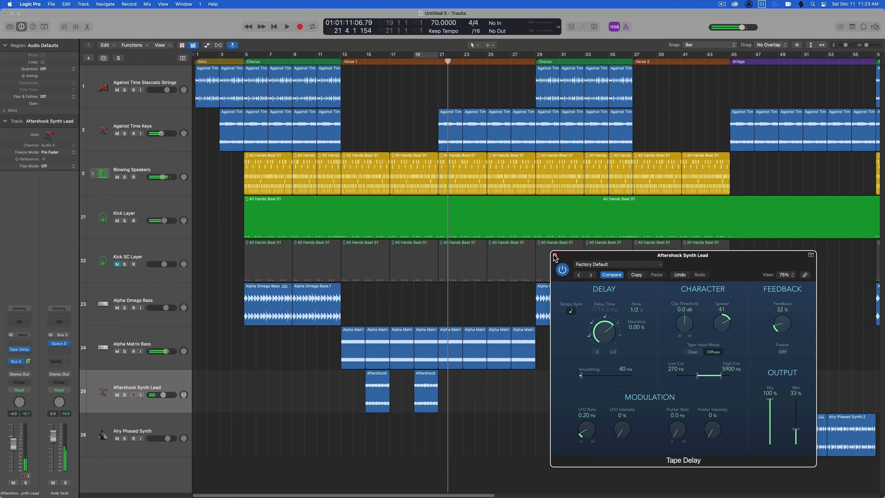
pyautogui.click(555, 258)
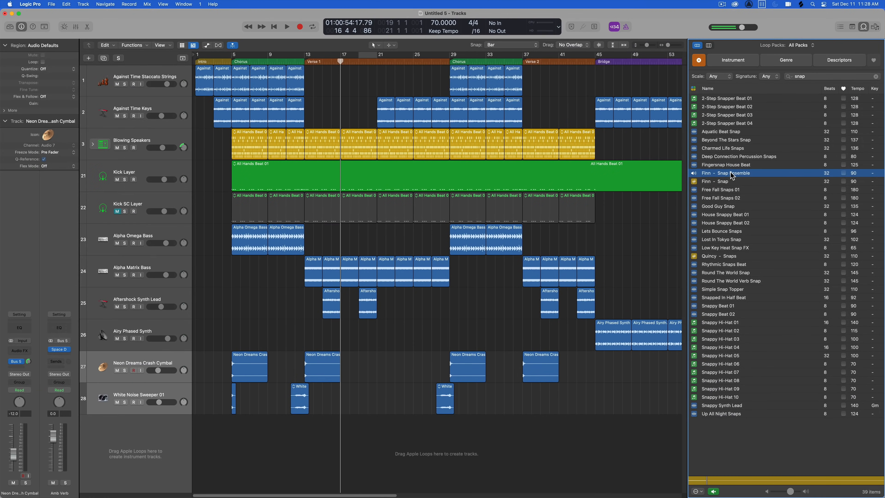
# Step: Add the Finn - Snap Ensemble loop on a new track at bar 5 and convert it to a MIDI region
pyautogui.click(731, 175)
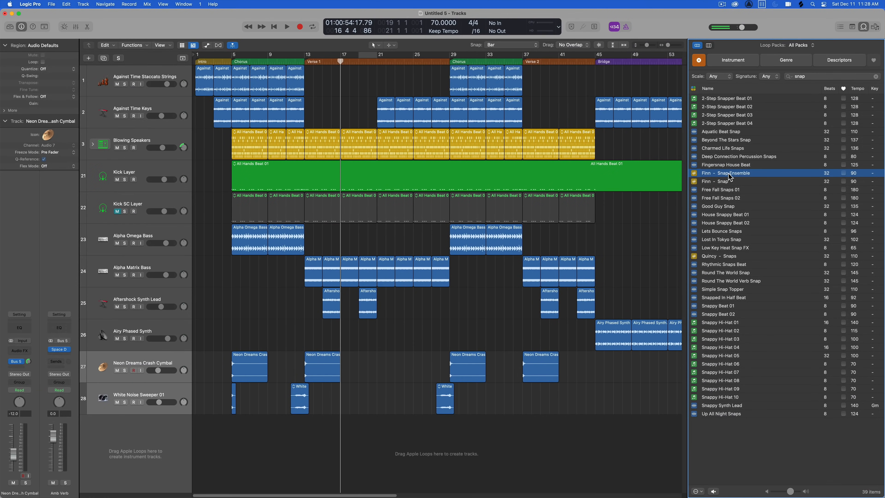
pyautogui.moveTo(730, 176); pyautogui.dragTo(233, 481)
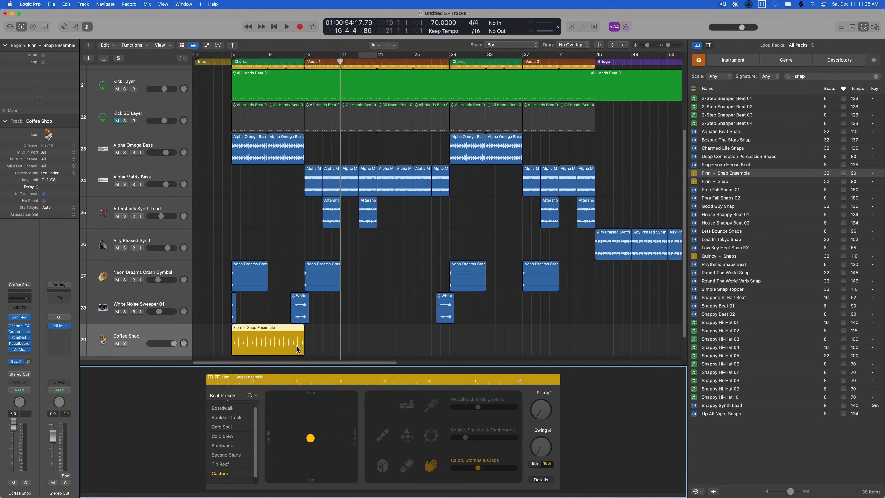
pyautogui.press('e')
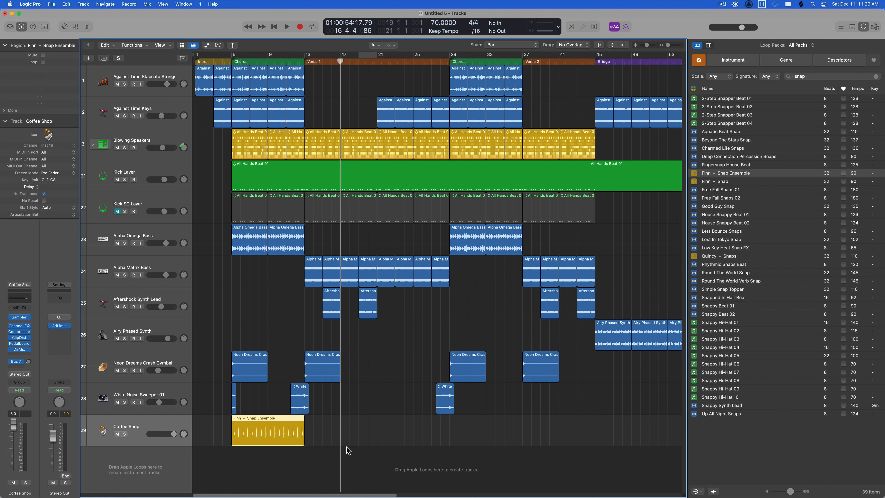
pyautogui.click(352, 458)
pyautogui.click(287, 432)
pyautogui.rightClick(288, 433)
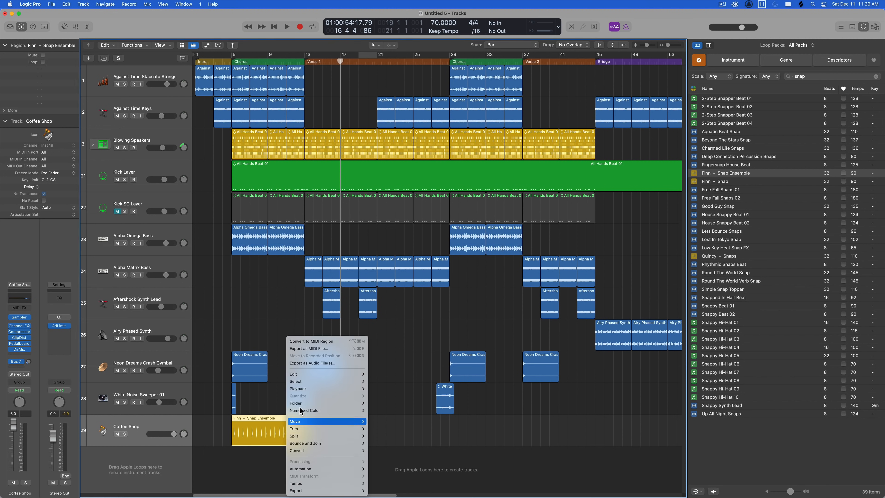
pyautogui.click(322, 348)
# Step: Copy the Finn - Snap Ensemble region to bar 29 and twice into the last Chorus, at bars 57 and 65
pyautogui.moveTo(263, 426); pyautogui.dragTo(484, 433)
pyautogui.hscroll(5, 484, 433)
pyautogui.moveTo(334, 427); pyautogui.dragTo(593, 434)
pyautogui.hscroll(3, 534, 433)
pyautogui.moveTo(511, 430); pyautogui.dragTo(586, 427)
pyautogui.click(576, 377)
# Step: Play the song from the start, hide the loop browser, and fit the whole arrangement in view
pyautogui.press('Return')
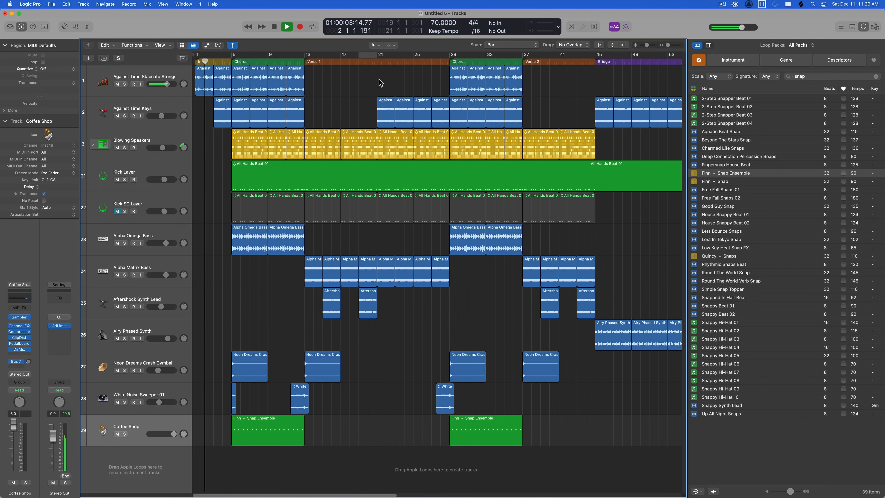
pyautogui.click(866, 29)
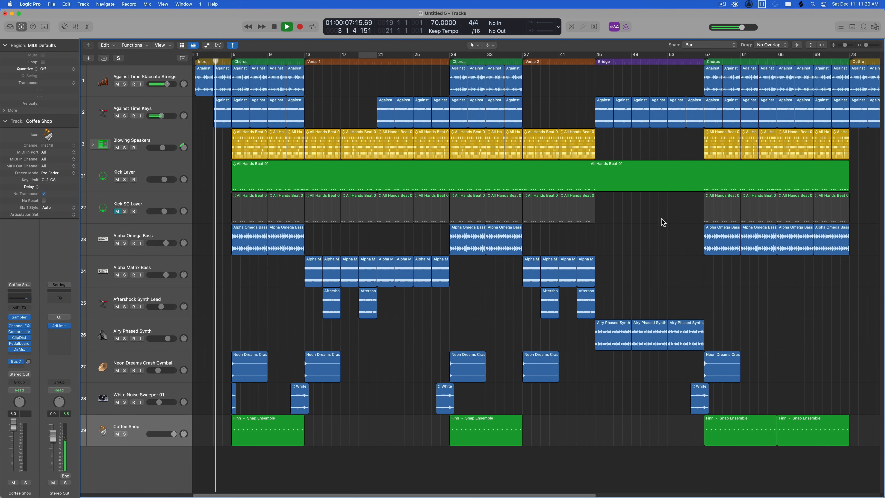
pyautogui.press('z')
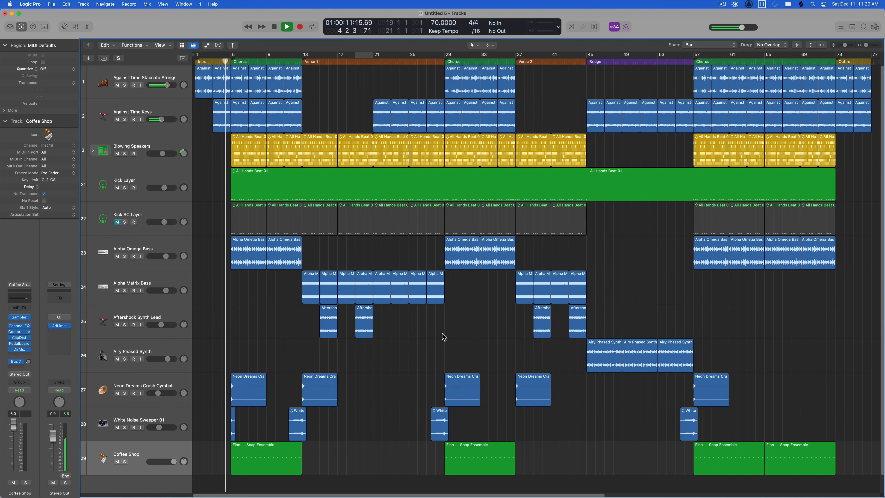
# Step: Add a Bus 4 Hall Verb send to the Coffee Shop track and set its volume to 2.3 dB in the mixer
pyautogui.press('x')
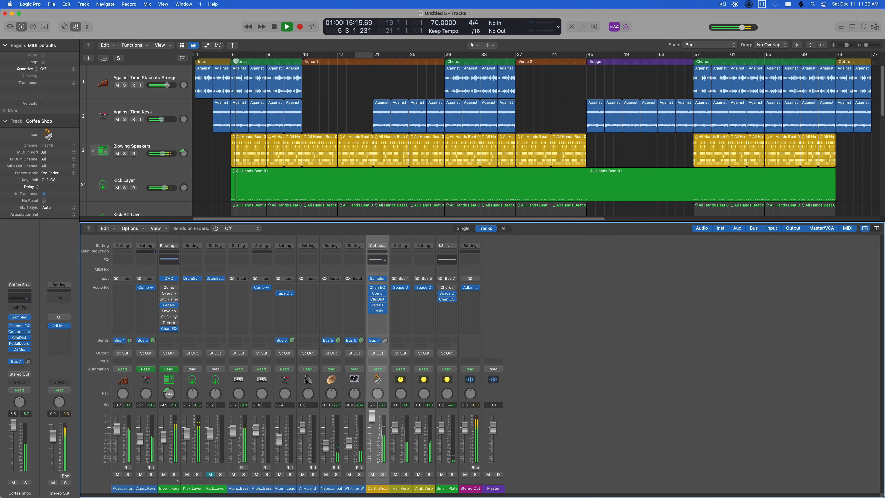
pyautogui.click(379, 346)
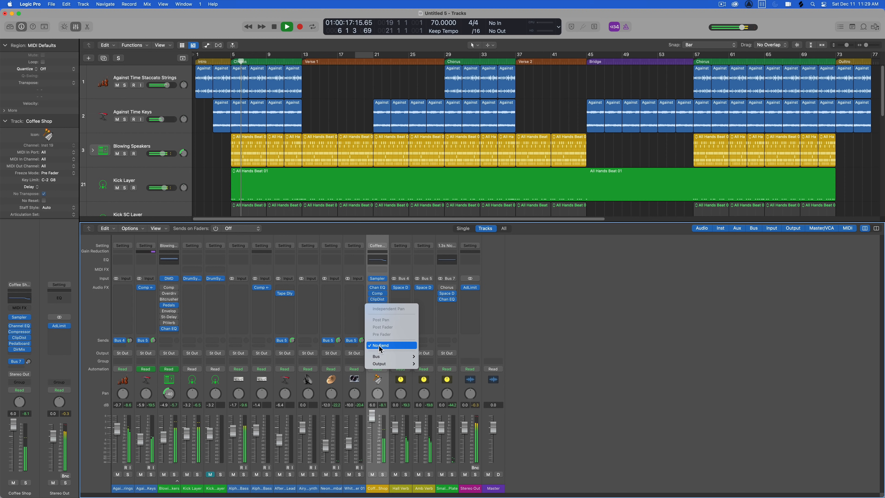
pyautogui.moveTo(394, 356)
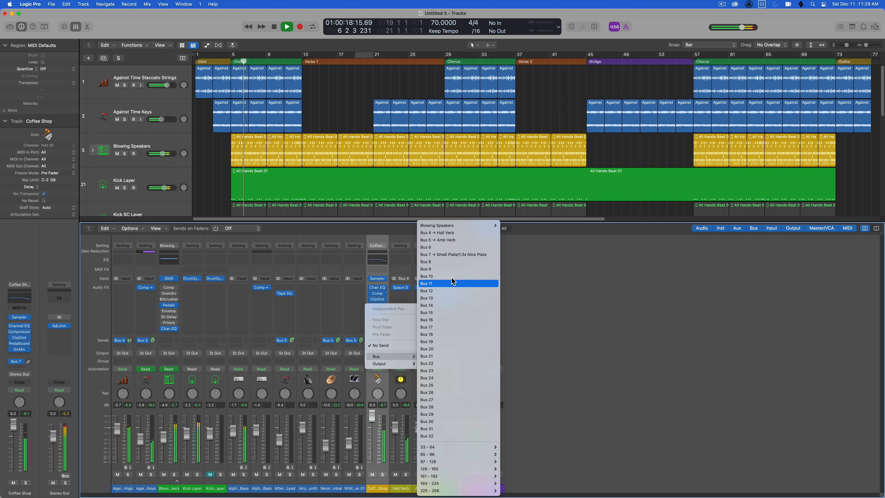
pyautogui.click(449, 232)
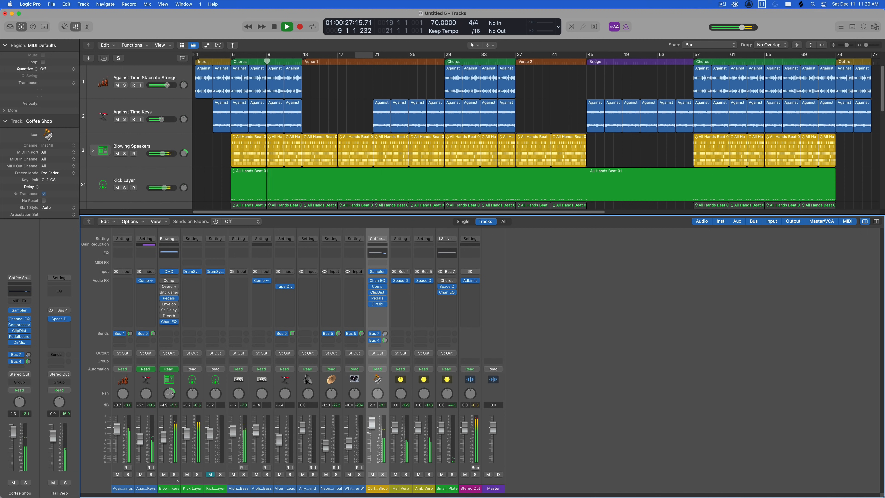
pyautogui.click(578, 411)
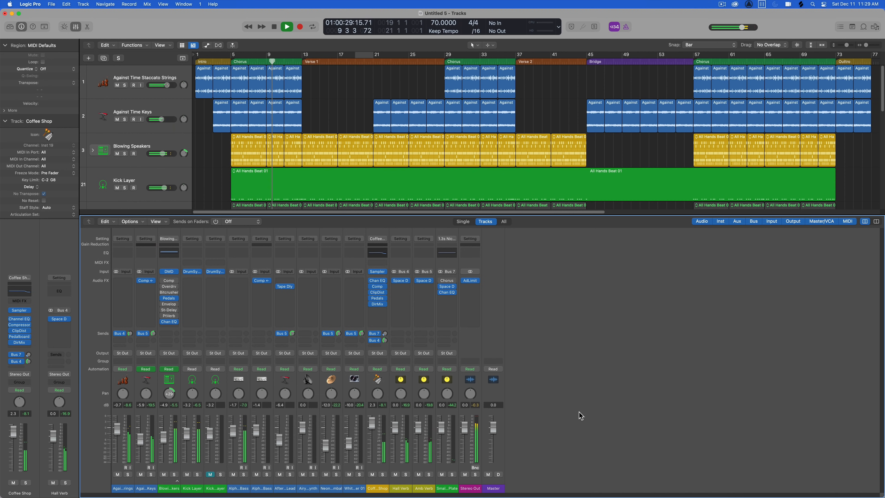
pyautogui.press('x')
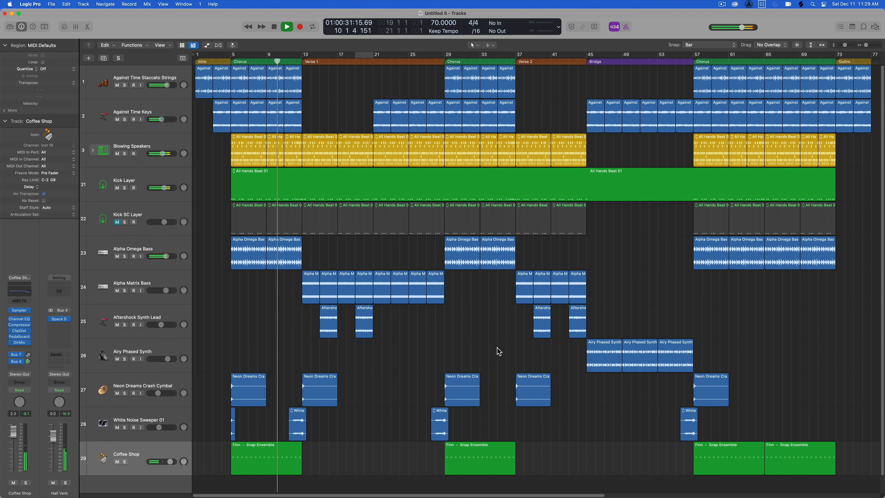
# Step: Move the Coffee Shop track directly below Kick Layer and rename it Snaps
pyautogui.moveTo(157, 446); pyautogui.dragTo(140, 212)
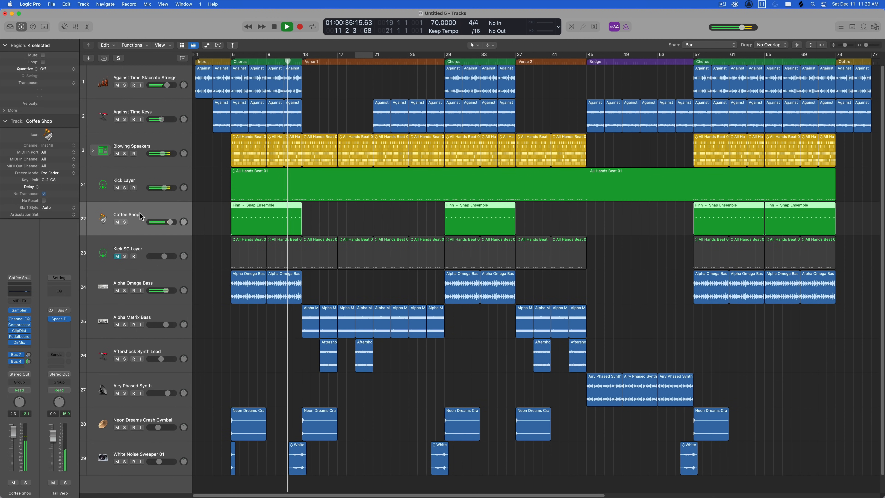
pyautogui.write('Snaps')
pyautogui.press('Return')
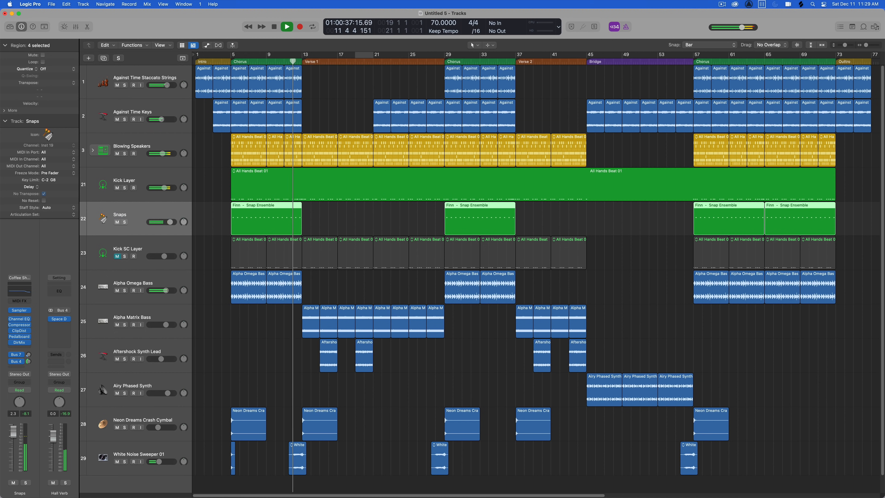
pyautogui.click(331, 221)
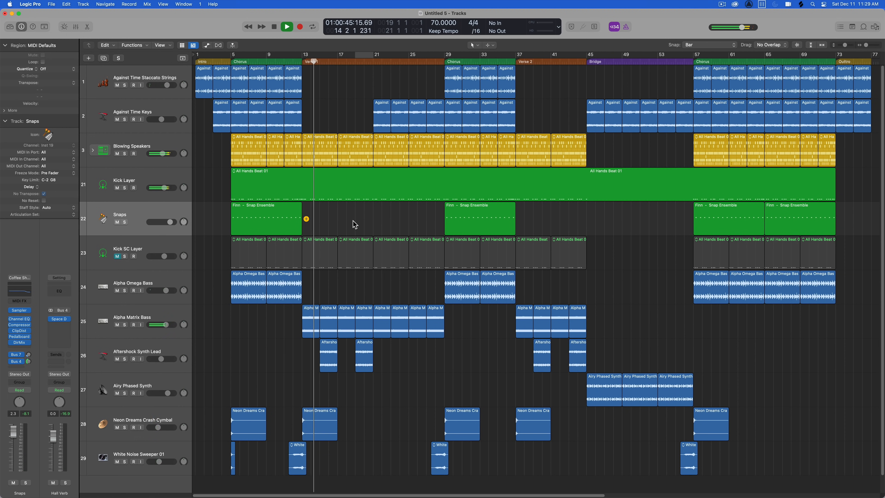
# Step: Set the ratio of the Alpha Matrix Bass Compressor to 3.2:1 during playback of Verse 1
pyautogui.click(93, 309)
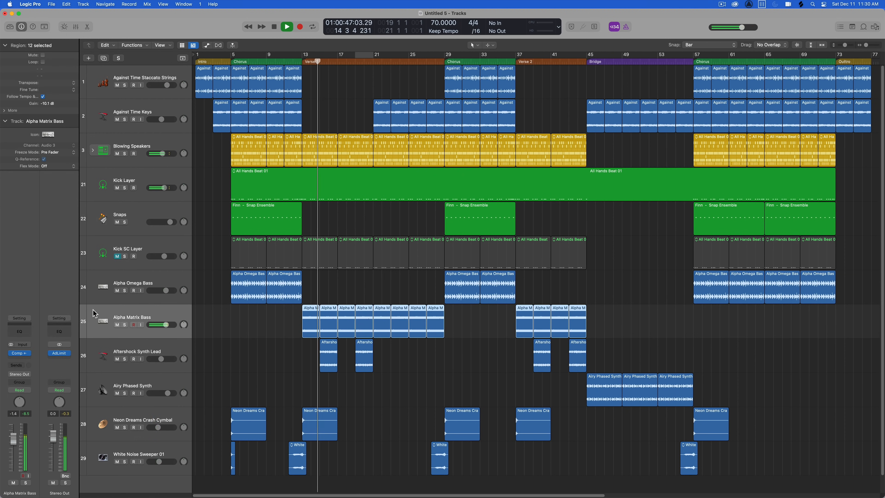
pyautogui.click(18, 353)
pyautogui.moveTo(579, 248); pyautogui.dragTo(579, 238)
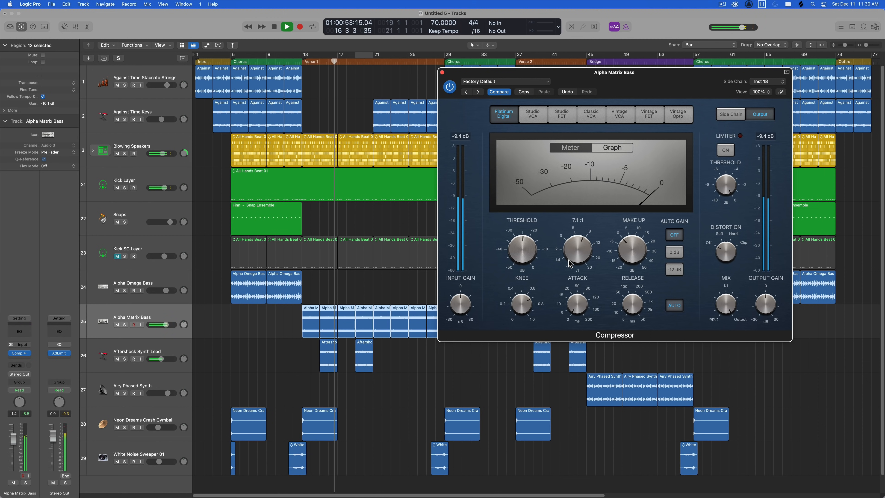
pyautogui.moveTo(595, 245); pyautogui.dragTo(560, 279)
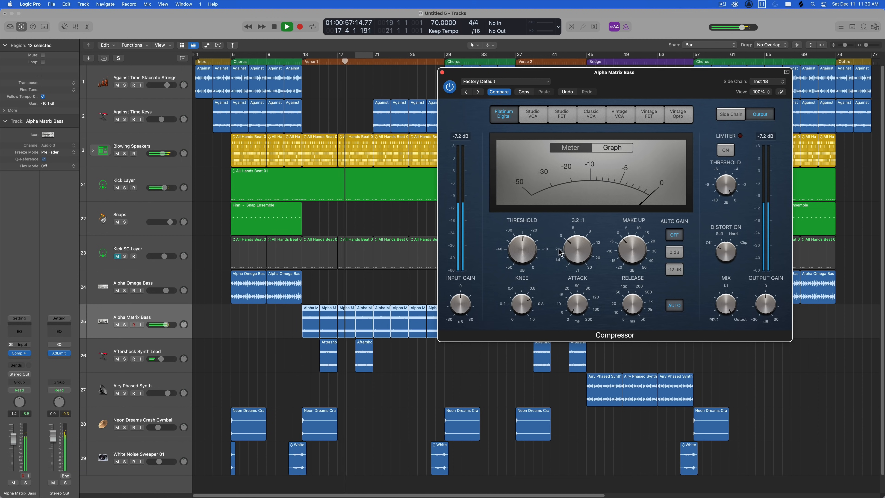
pyautogui.click(442, 72)
pyautogui.click(429, 361)
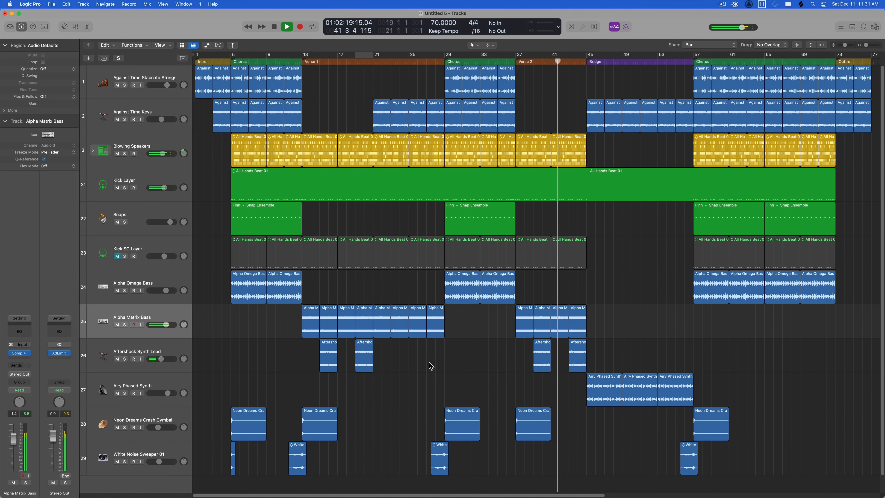
# Step: Set the mixer volumes of Alpha Matrix Bass to -1.2 dB and Aftershock Synth Lead to -5.8 dB while the song plays
pyautogui.press('x')
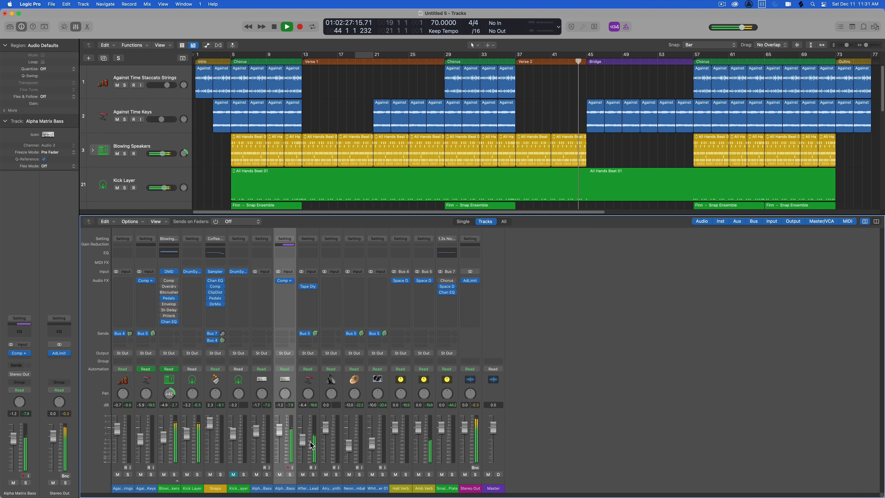
pyautogui.press('x')
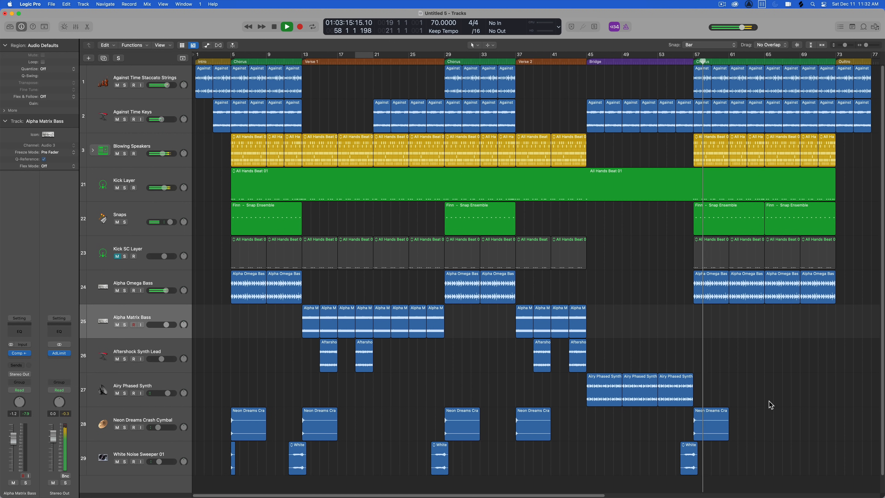
# Step: Copy the White Noise Sweeper region before the last Chorus to the end of the Outro, around bar 77
pyautogui.scroll(3, 806, 394)
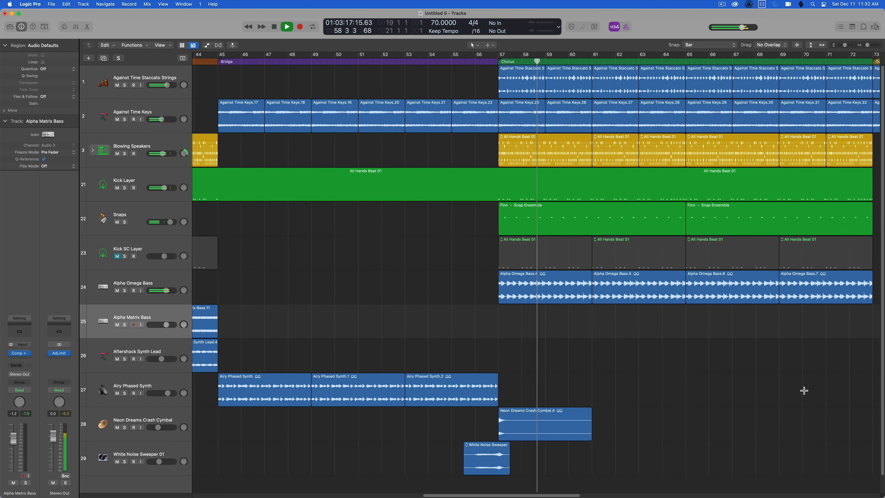
pyautogui.hscroll(5, 677, 361)
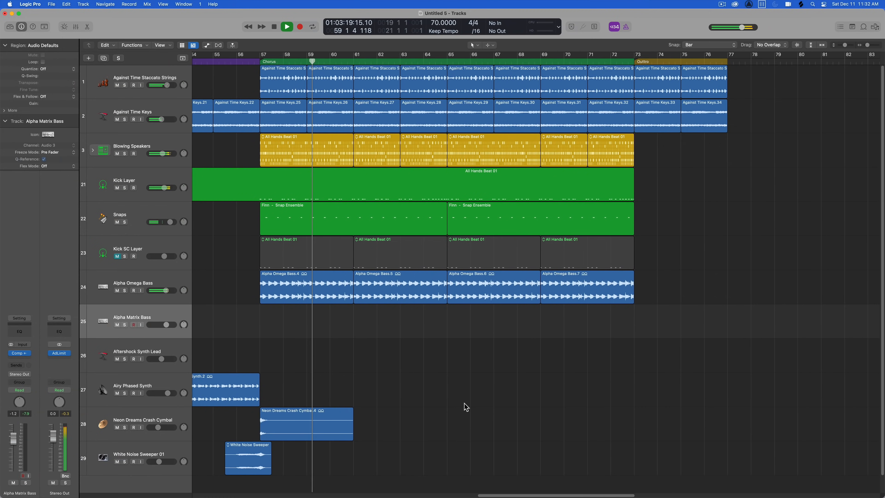
pyautogui.moveTo(249, 458); pyautogui.dragTo(733, 458)
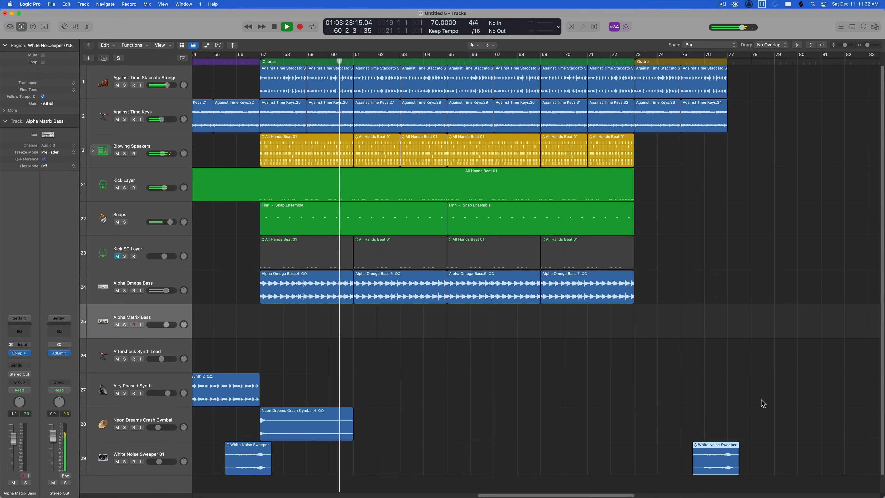
# Step: Add volume automation points to White Noise Sweeper 01, dropping from -10.0 dB to -13.7 dB just before its Outro region
pyautogui.click(227, 457)
pyautogui.press('a')
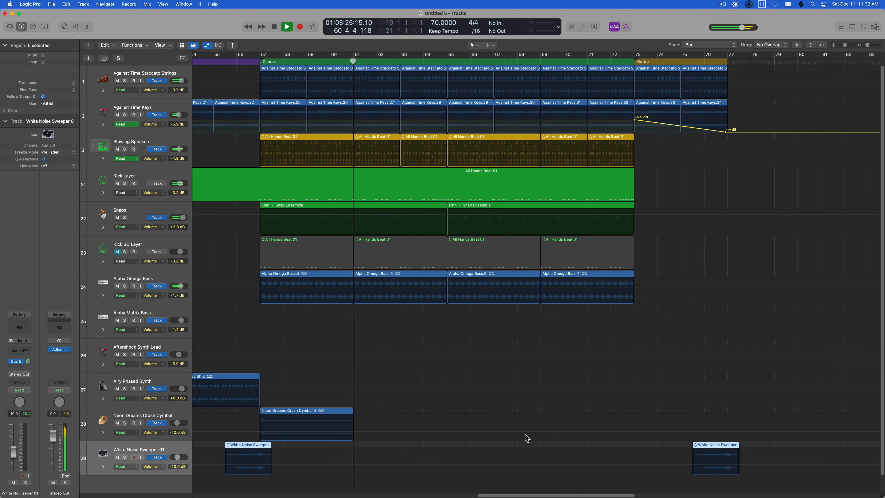
pyautogui.click(675, 464)
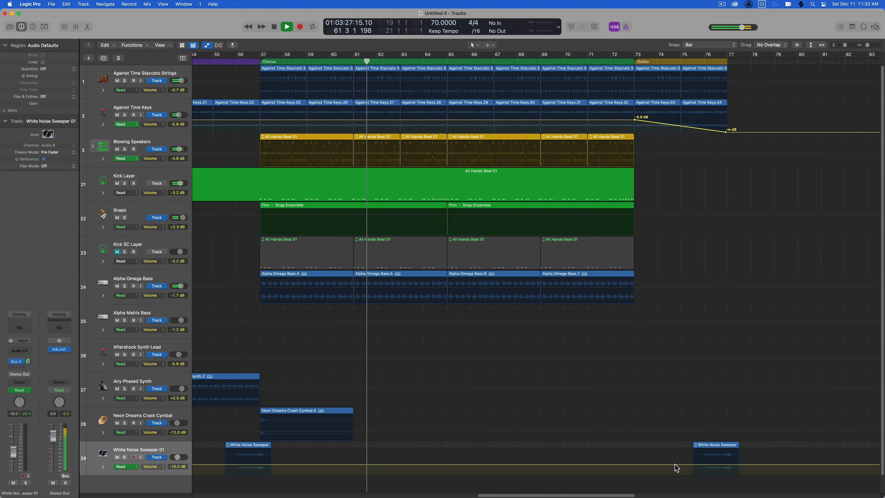
pyautogui.click(690, 467)
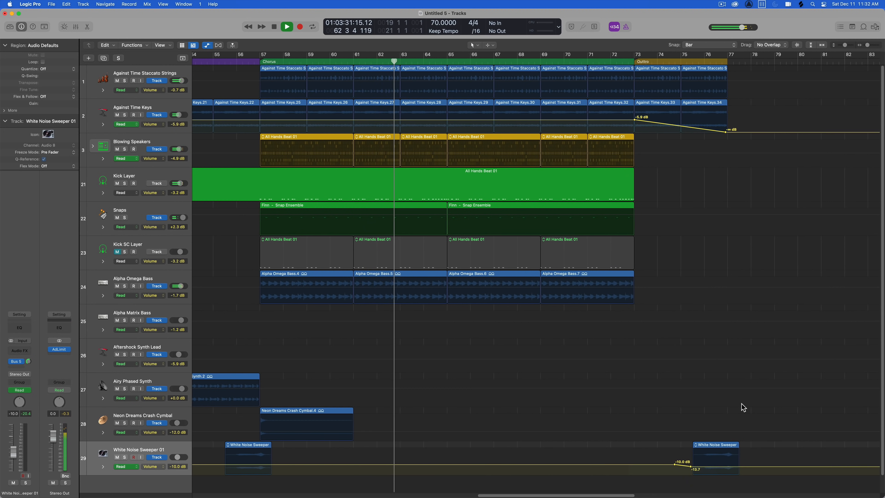
pyautogui.press('a')
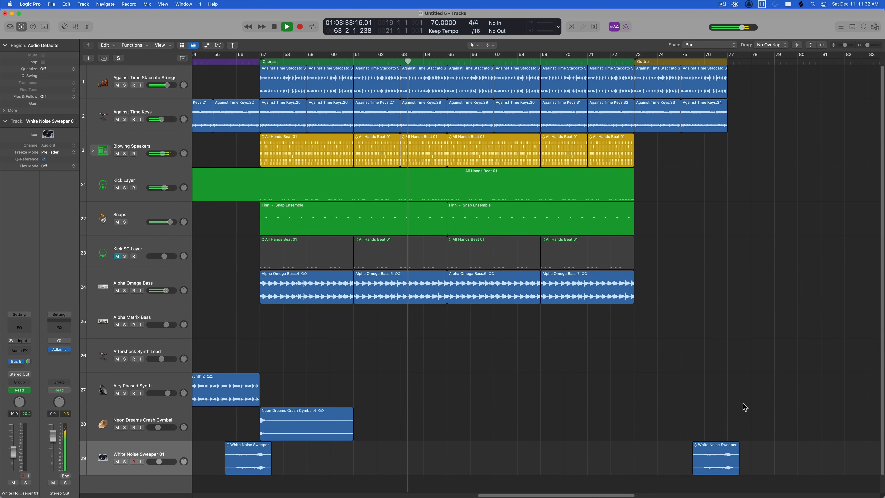